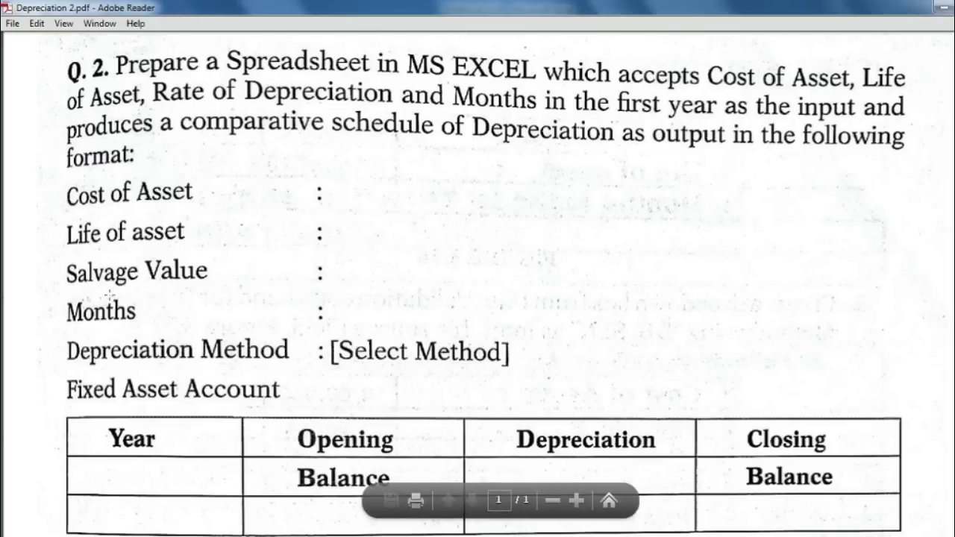
Read the depreciation exercise, noting the asset inputs, the Fixed Asset Account table layout and the choice of methods
scroll(231, 279, "down", 1)
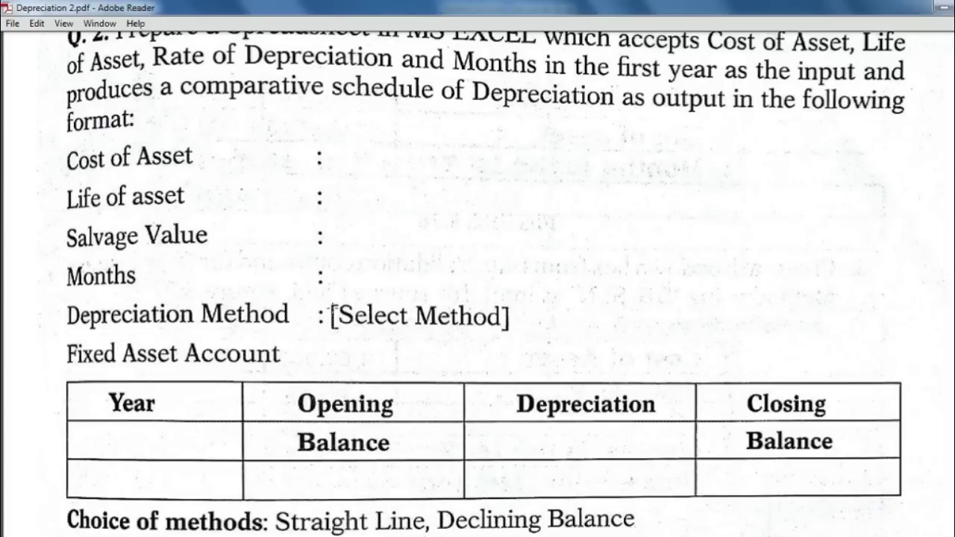
left_click_drag(321, 295, 545, 360)
left_click_drag(333, 249, 544, 303)
scroll(476, 293, "down", 4)
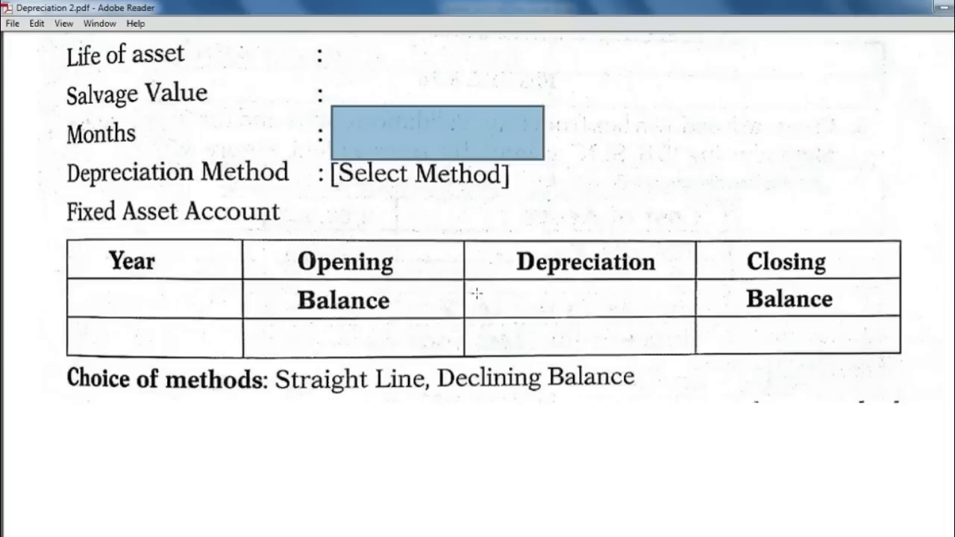
scroll(476, 293, "down", 1)
left_click_drag(64, 305, 816, 368)
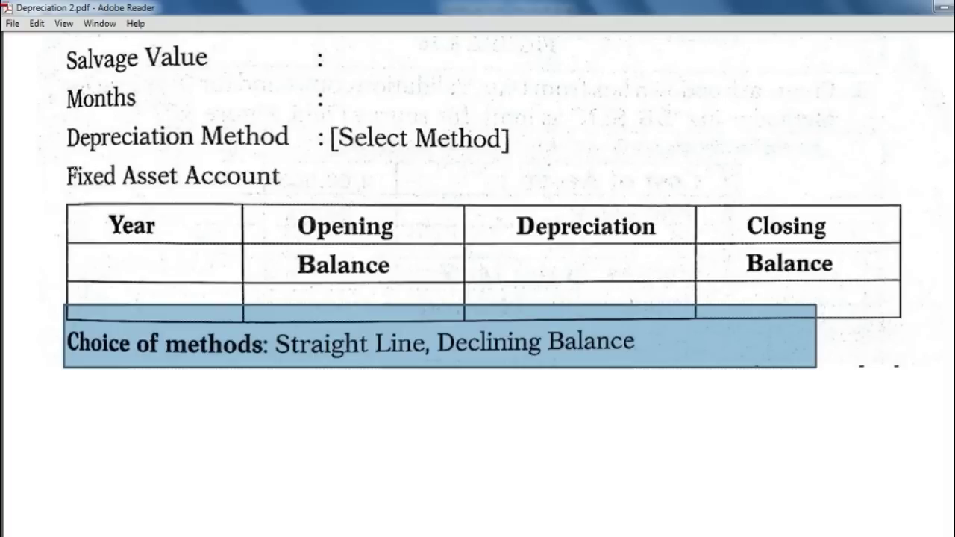
left_click_drag(61, 158, 938, 351)
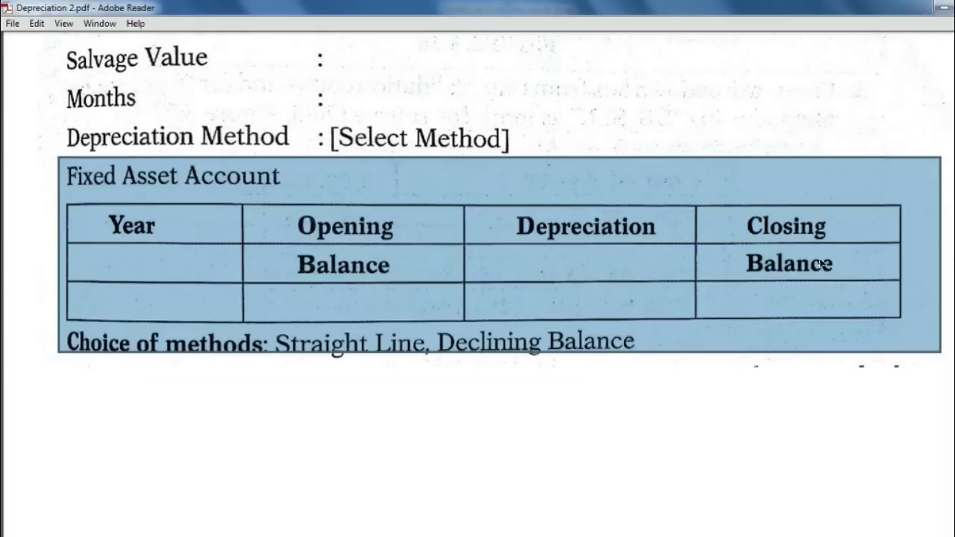
scroll(794, 277, "down", 3)
scroll(794, 278, "up", 6)
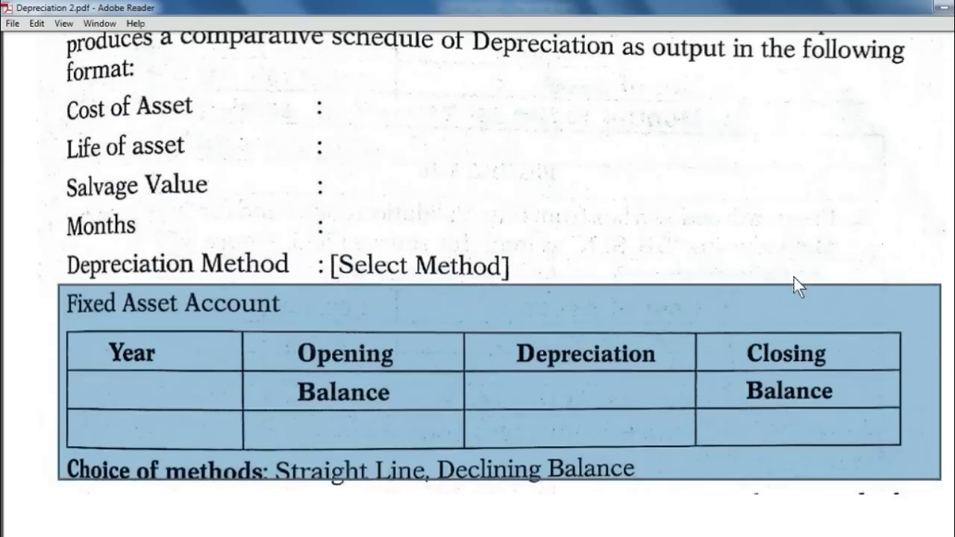
scroll(793, 278, "down", 2)
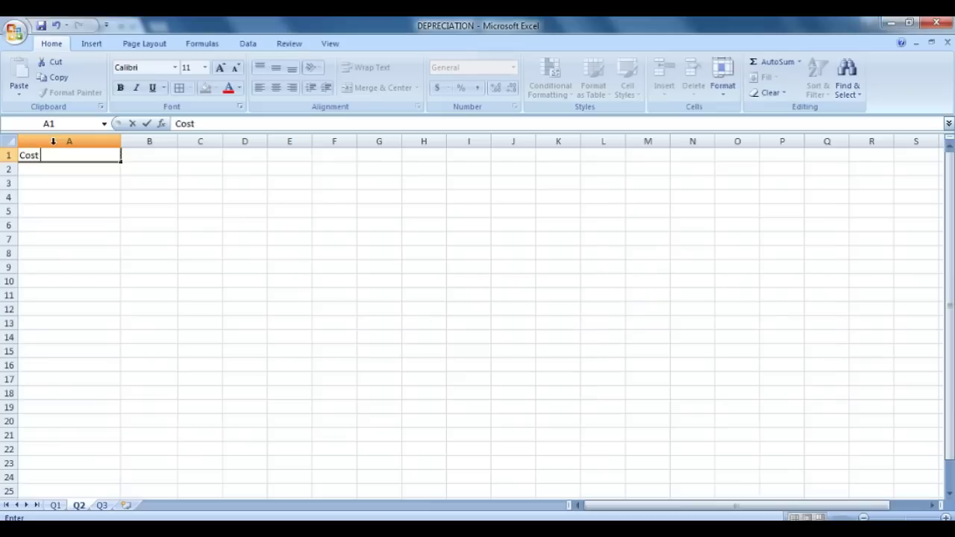
In A1:A5 of sheet Q2, enter the labels Cost of Asset, Salvage Value, Life of Asset, Months in 1st Year and Depreciation Method
type("of Asset")
key("Return")
type("Salvage Value")
key("Return")
type("Life of Asset")
key("Return")
type("Months in 1st Year")
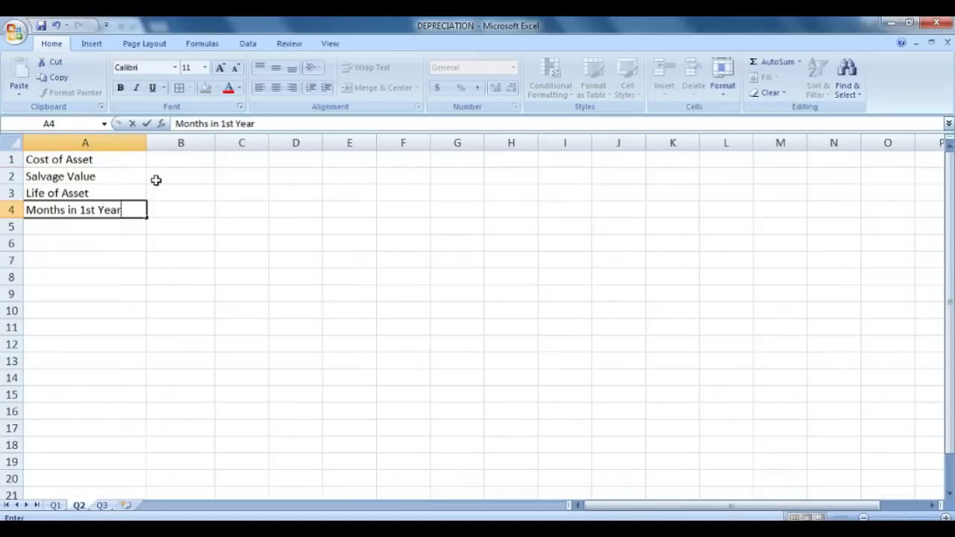
key("Return")
type("Depreciation Method")
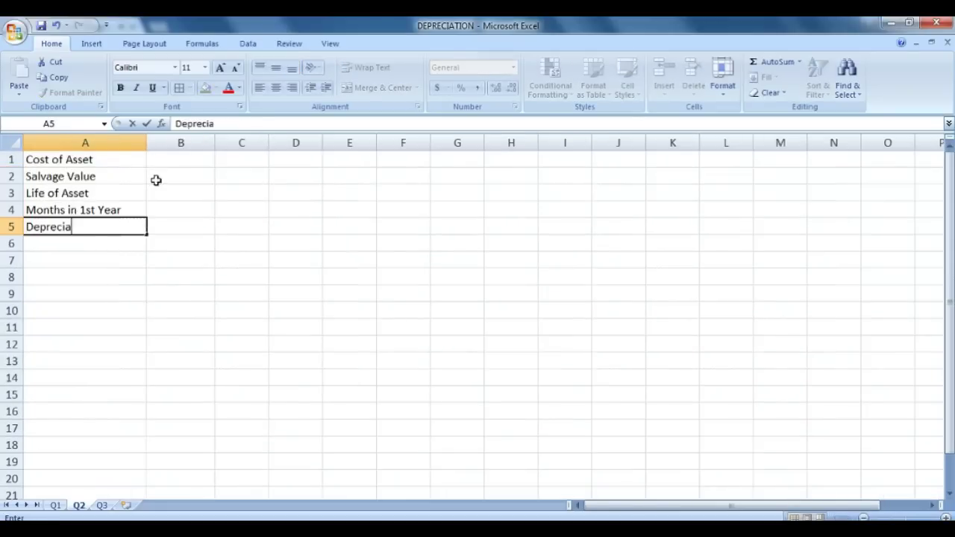
Format A1:B5 as bold and centred with a yellow fill
left_click_drag(85, 159, 180, 227)
left_click(121, 88)
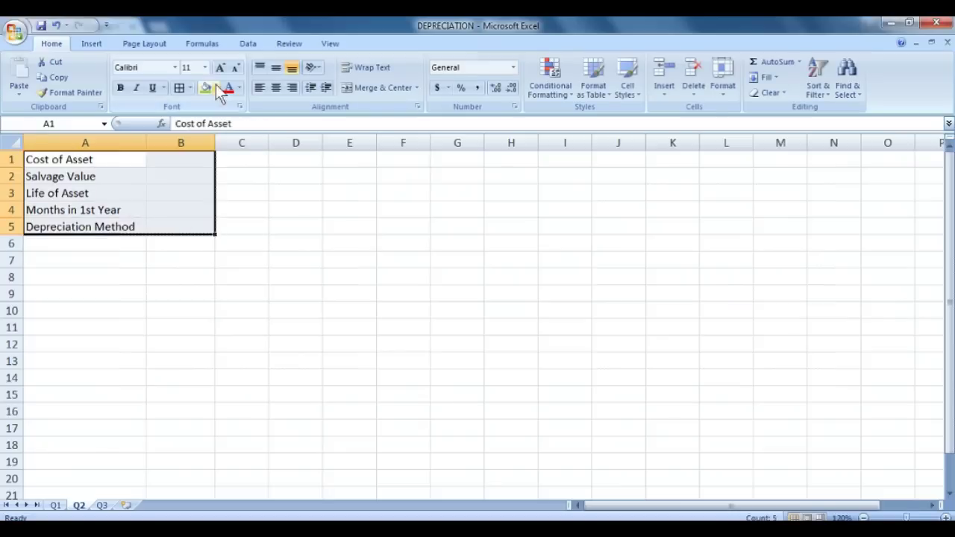
left_click(217, 88)
left_click(244, 200)
left_click_drag(102, 162, 180, 227)
left_click(276, 88)
left_click_drag(89, 160, 98, 227)
Enter 200000 as the cost of the asset, 20000 as the salvage value and 10 as its life
left_click(197, 162)
type("200000")
key("Return")
type("20000")
key("Return")
type("10")
key("Return")
key("Return")
Add the title FIXED ASSET ACCOUNT in A7, merged and centred across A7:D7 with a light red fill
left_click(95, 257)
type("FIXED A")
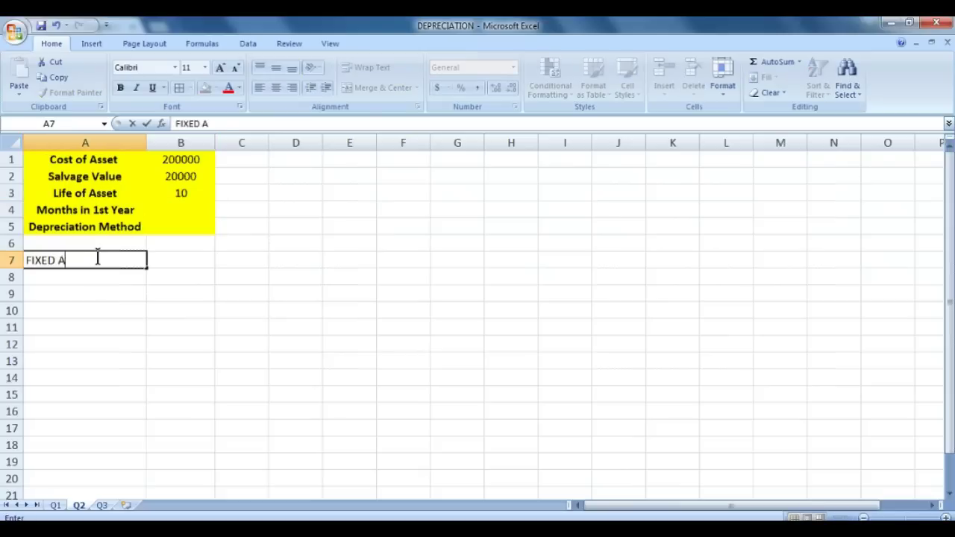
type("SSET ACCOUNT")
key("Return")
left_click_drag(95, 257, 299, 260)
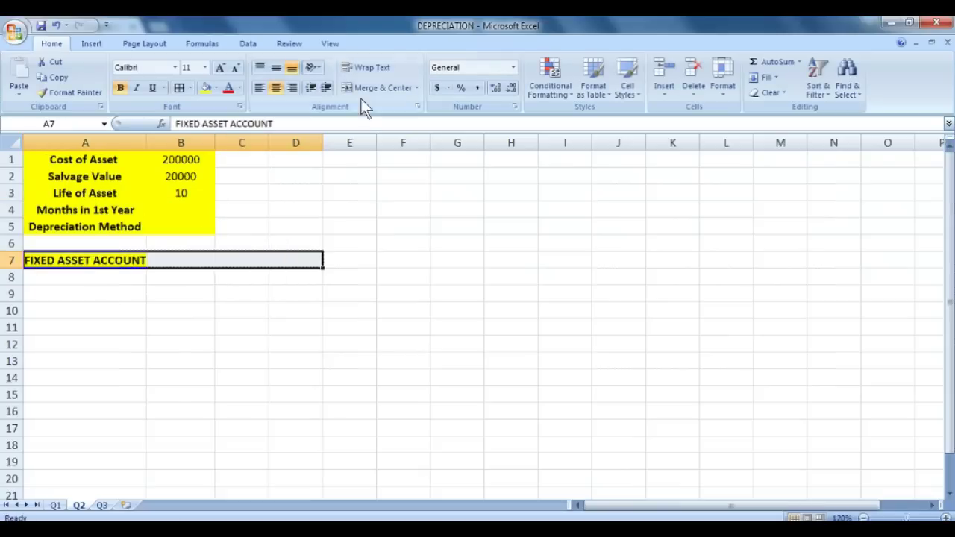
left_click(378, 87)
left_click(215, 87)
left_click(267, 136)
Enter the headers Year, OB, Depreciation and CB in A8:D8 and fit column C to its text
left_click(117, 277)
type("Yera")
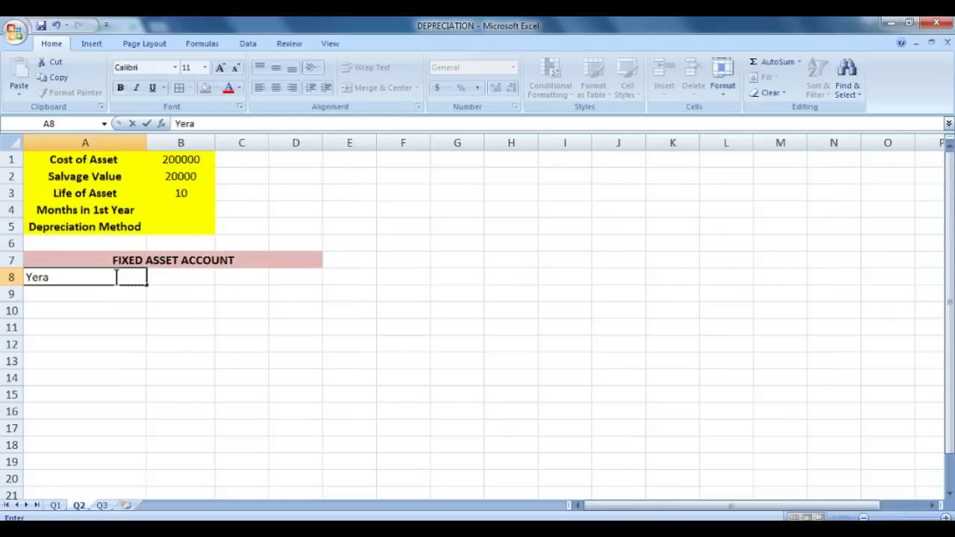
key("BackSpace")
key("BackSpace")
type("ar")
key("Tab")
type("OB")
key("Tab")
type("Depreciation")
key("Return")
key("Up")
key("Right")
type("CB")
key("Return")
left_click(222, 278)
double_click(269, 142)
Fill the Year column with the series 1 to 11 in A9:A19
left_click(73, 293)
type("1 2")
left_click(71, 294)
left_click_drag(71, 293, 71, 311)
left_click_drag(147, 318, 147, 452)
left_click(181, 423)
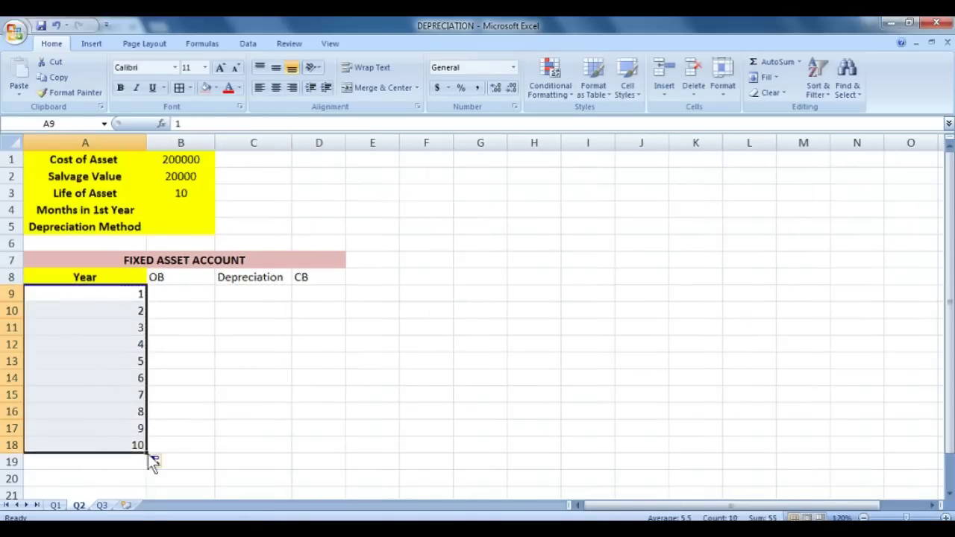
left_click_drag(147, 452, 147, 464)
left_click(318, 478)
Apply borders to the table range A8:D19 and centre its contents
left_click(946, 518)
scroll(120, 298, "up", 1)
left_click_drag(97, 288, 348, 487)
left_click(185, 88)
left_click(276, 88)
Move the whole Fixed Asset Account table up one row to start at A6, with its title merged across A6:D6
left_click_drag(142, 270, 140, 487)
key("ctrl+c")
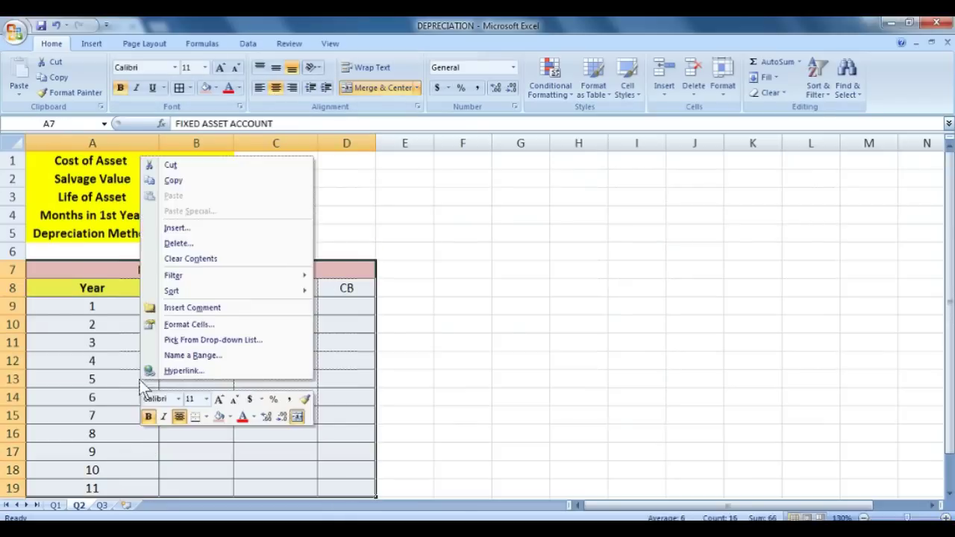
right_click(140, 379)
left_click(168, 165)
left_click(107, 253)
key("ctrl+v")
left_click(447, 300)
left_click_drag(105, 252, 347, 252)
left_click(379, 88)
Make the table headers in A7:D7 bold with a green fill
left_click_drag(105, 270, 346, 270)
key("ctrl+b")
key("ctrl+b")
left_click(217, 88)
left_click(264, 193)
Fill the Year column, A7:A18, with light blue
left_click_drag(134, 270, 142, 470)
left_click(216, 88)
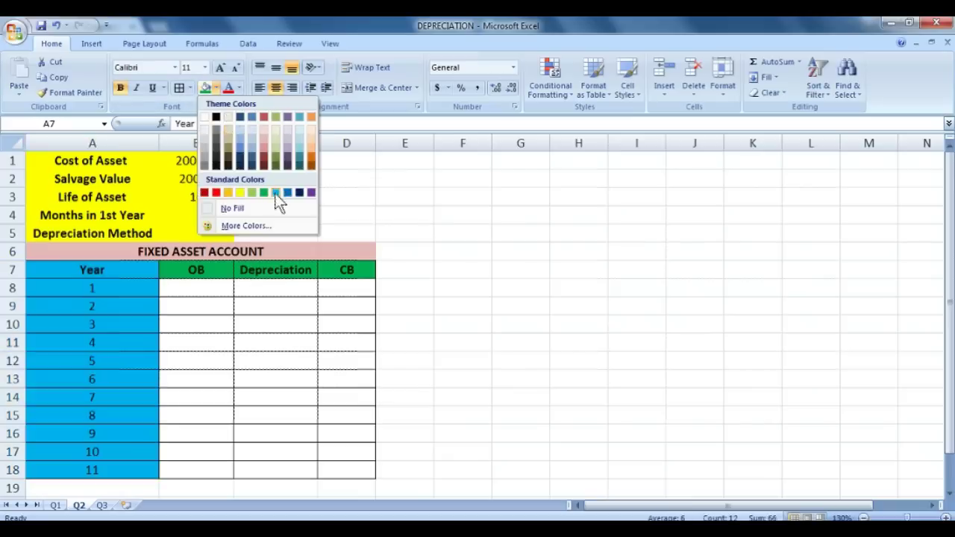
left_click(276, 194)
left_click(213, 288)
Add the bold, underlined heading Months in 1st Year in F1 and widen column F to fit it
left_click(462, 161)
left_click_drag(492, 143, 543, 144)
type("Months in 1st Year")
key("Return")
left_click(534, 163)
key("ctrl+b")
key("ctrl+u")
List the numbers 1 to 12 in F2:F13, centred and with cell borders
left_click(528, 184)
type("1")
key("Return")
type("2")
key("Return")
left_click_drag(528, 182, 542, 380)
left_click(276, 88)
left_click(179, 88)
Fill the months list with its heading, F1:F13, with orange
left_click_drag(487, 161, 488, 379)
left_click(213, 88)
left_click(222, 193)
left_click(572, 288)
Fill the Depreciation cells C8:C18 with light purple, and the OB and CB cells in rows 8 to 18 with light blue
left_click_drag(276, 288, 276, 470)
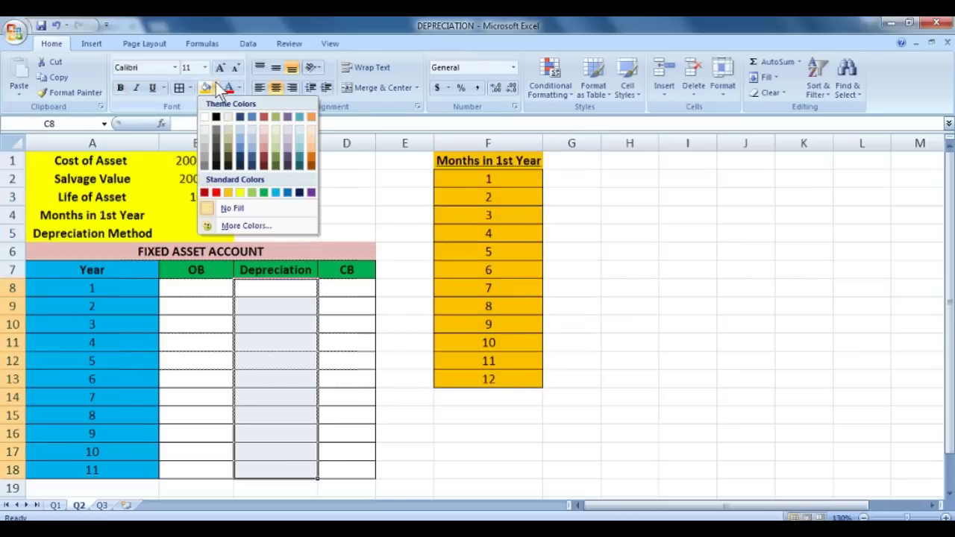
left_click(214, 88)
left_click(284, 147)
left_click_drag(196, 288, 196, 470)
left_click(214, 88)
left_click(239, 134)
left_click_drag(347, 288, 346, 470)
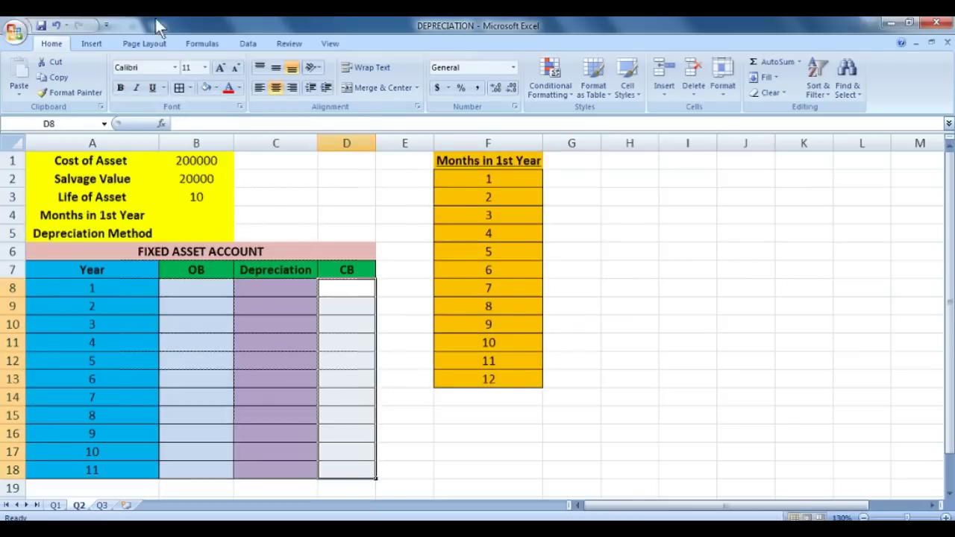
left_click(205, 88)
left_click(396, 345)
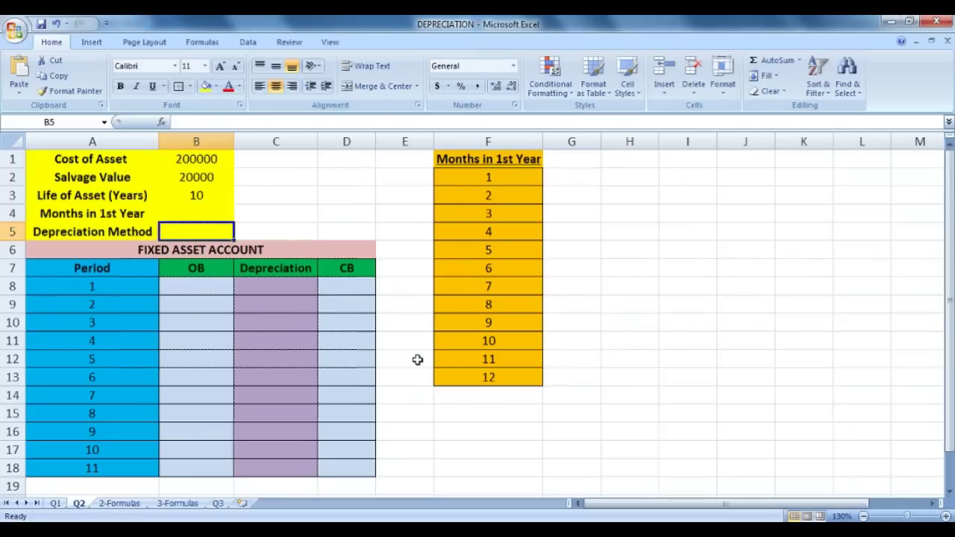
Clear the period numbers from A8:A18
left_click_drag(96, 294, 57, 467)
key("BackSpace")
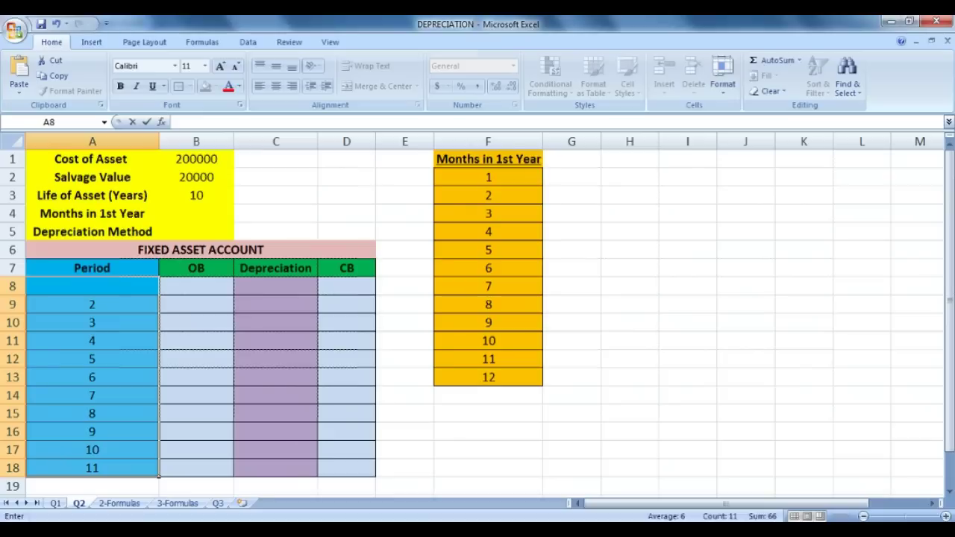
left_click_drag(143, 301, 128, 465)
key("Delete")
left_click(167, 360)
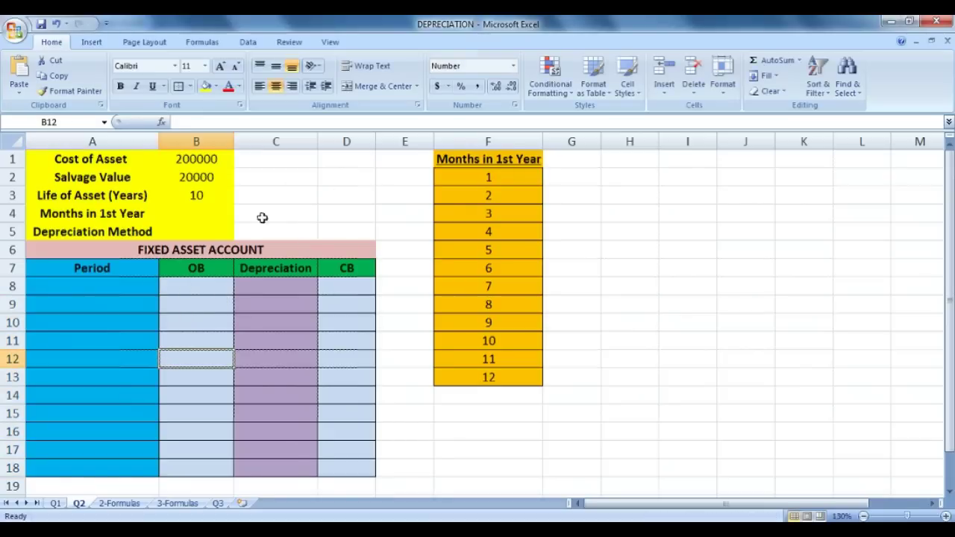
Add list data validation to the Months in 1st Year cell B4 with source =$F$2:$F$13, and check its drop-down
left_click(184, 214)
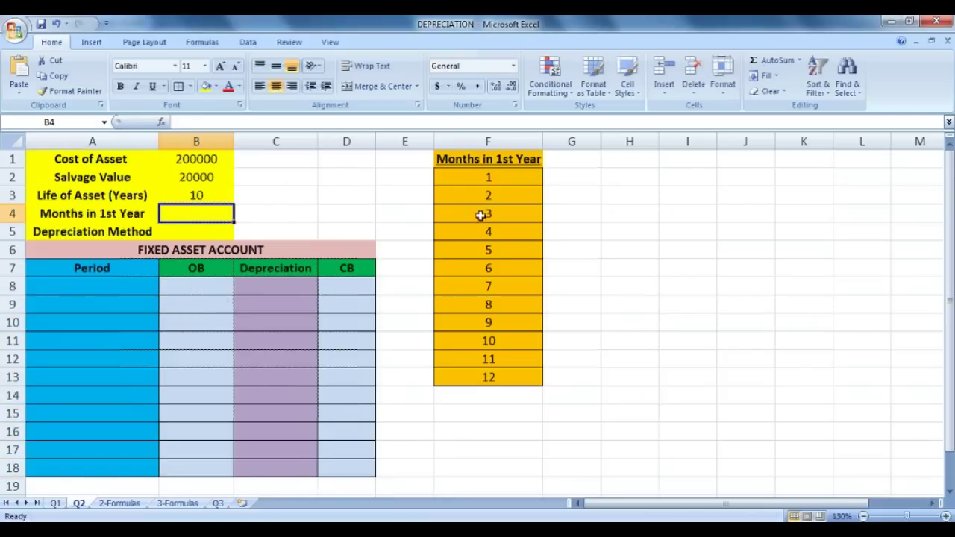
left_click(251, 43)
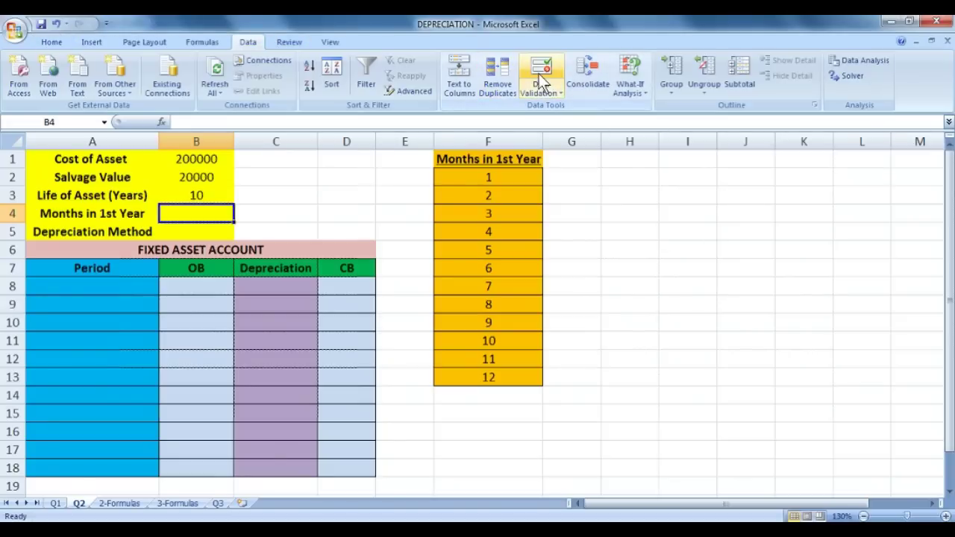
left_click(542, 80)
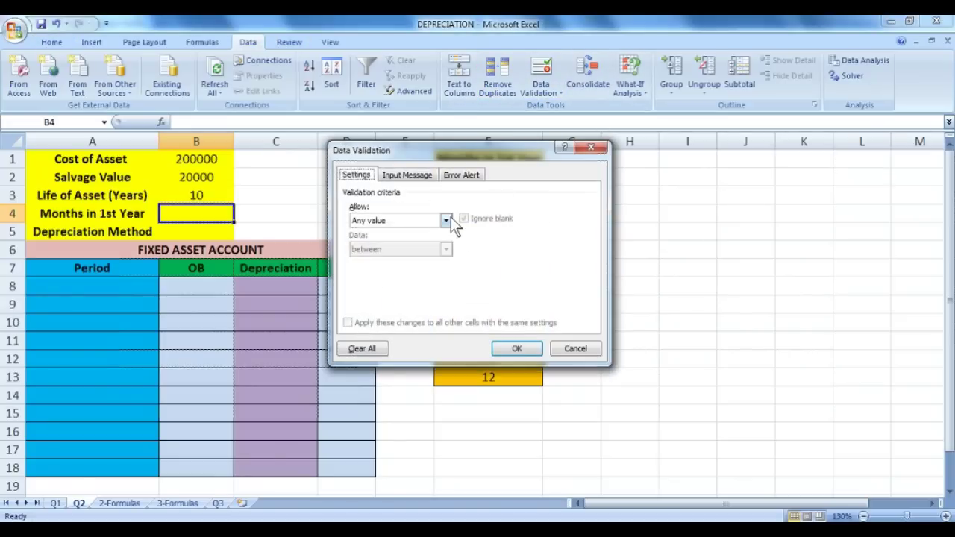
left_click(446, 220)
left_click(373, 261)
left_click_drag(488, 146, 735, 172)
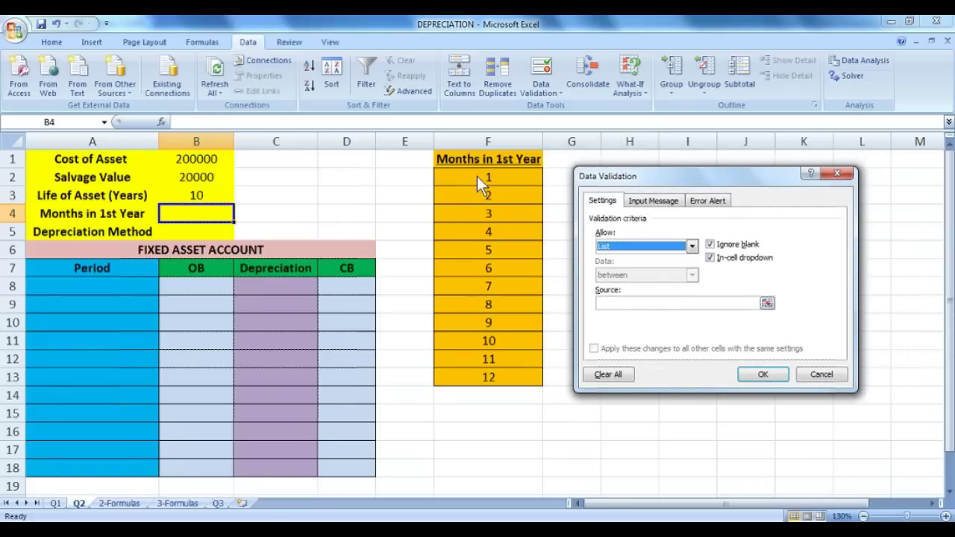
left_click(646, 304)
left_click_drag(489, 159, 478, 376)
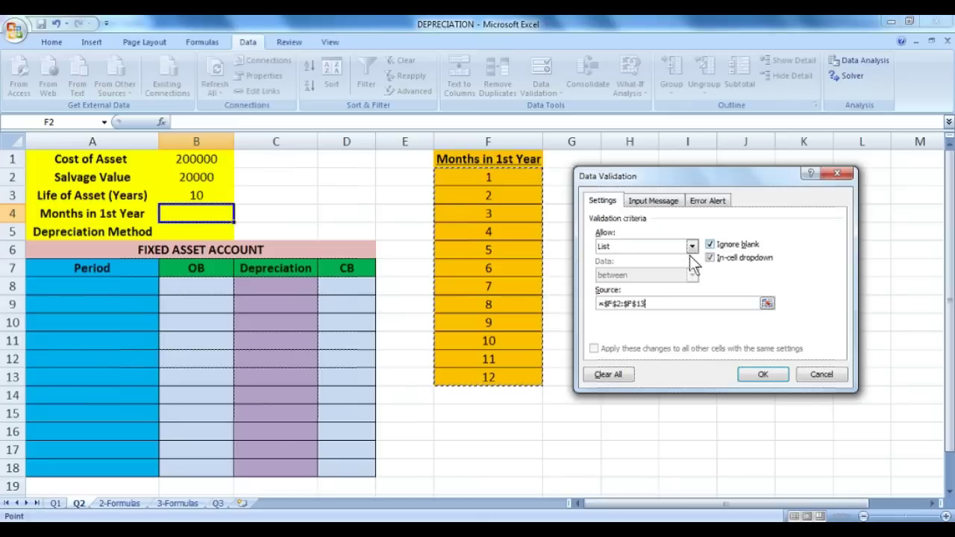
left_click(762, 377)
left_click(240, 215)
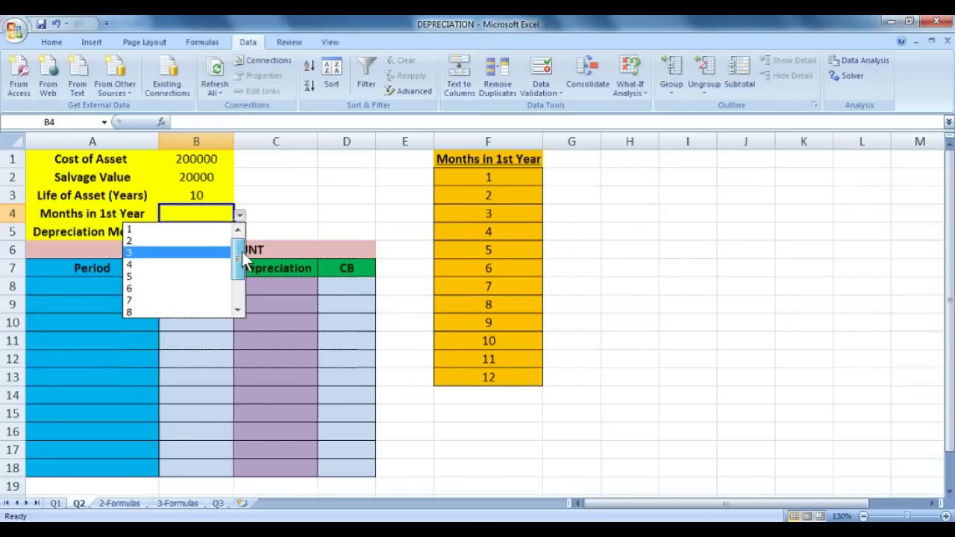
left_click(290, 214)
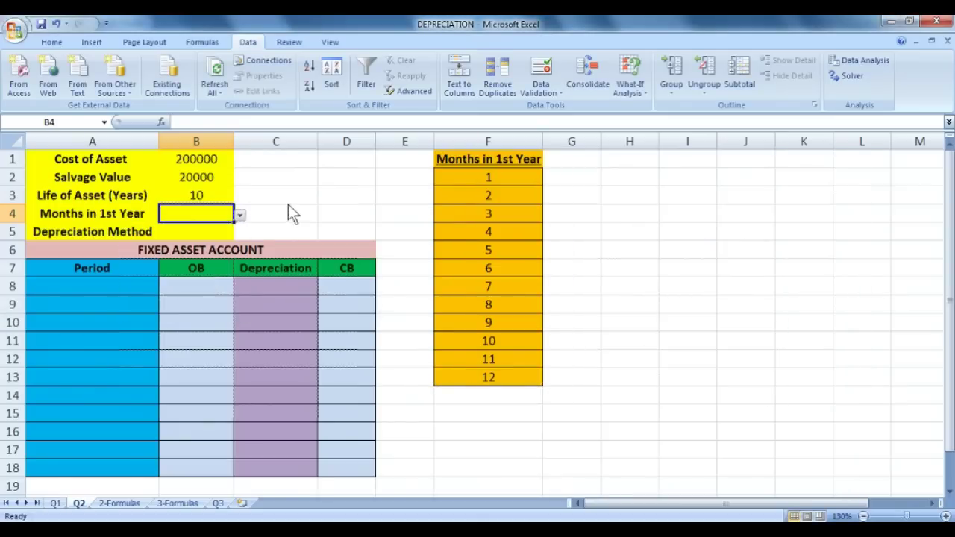
Add list data validation to the Depreciation Method cell B5 with the source SLN,DB
left_click(232, 232)
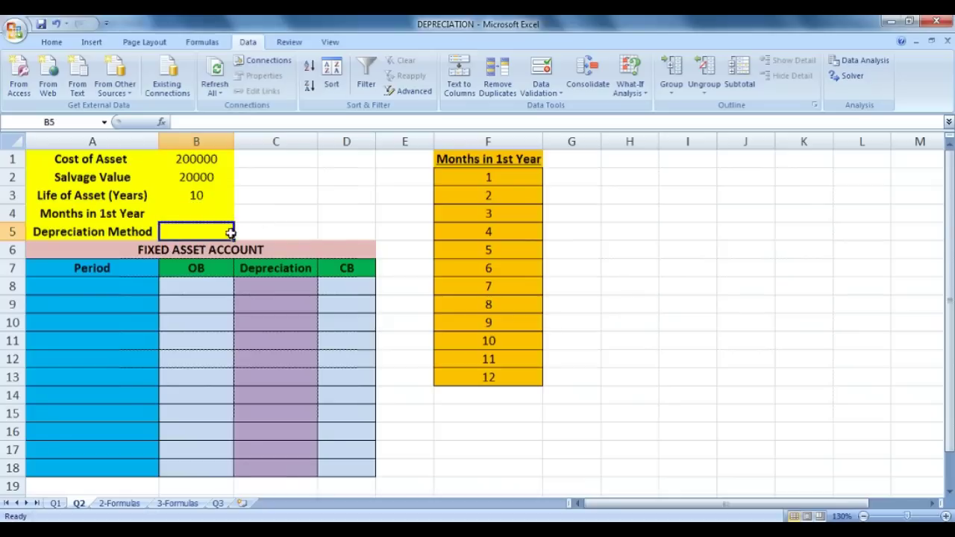
left_click(550, 79)
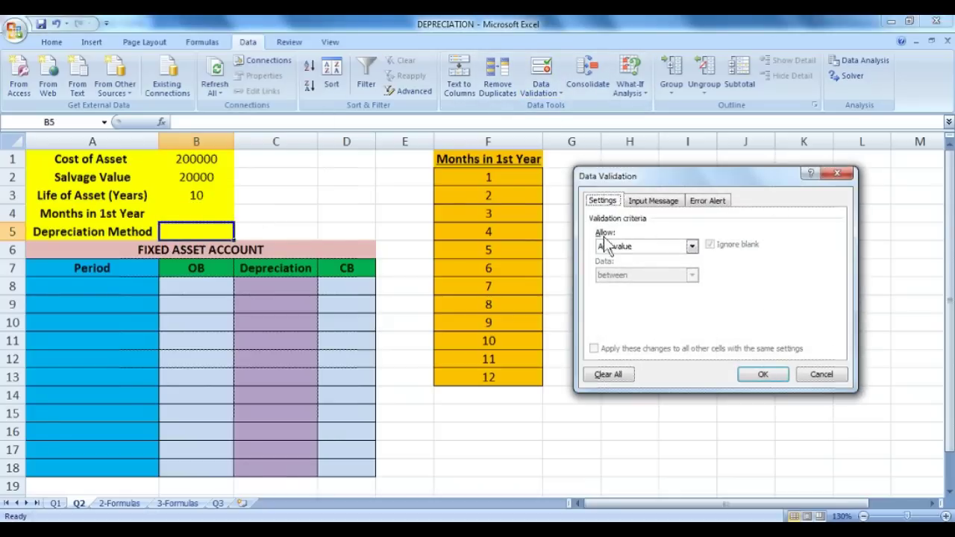
left_click(691, 246)
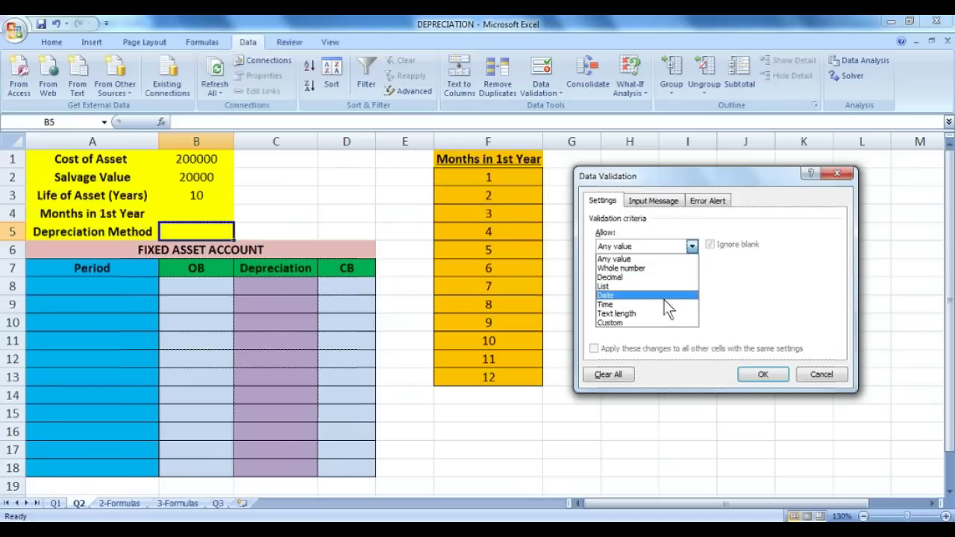
left_click(666, 287)
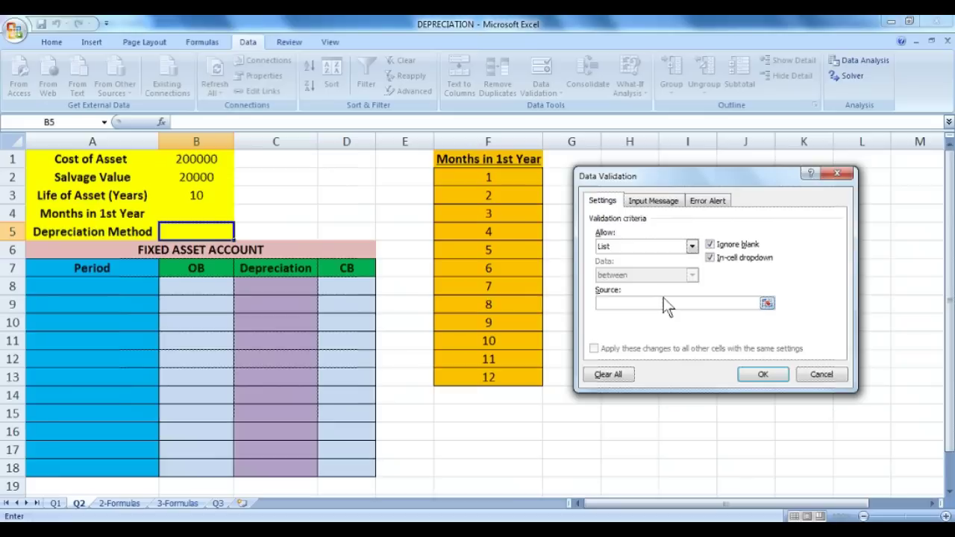
type("SLN,DB")
left_click(762, 374)
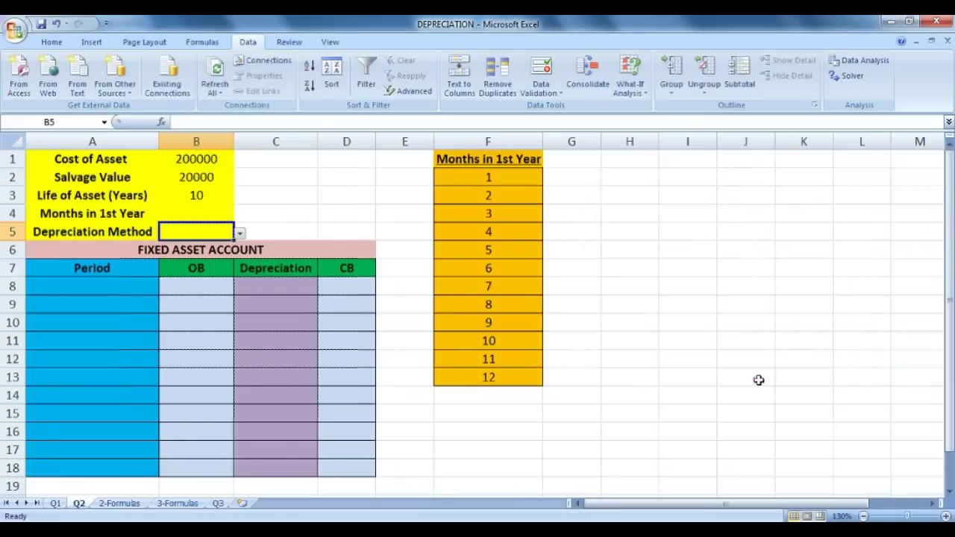
Choose DB as the depreciation method and 5 as the months in the first year
left_click(239, 234)
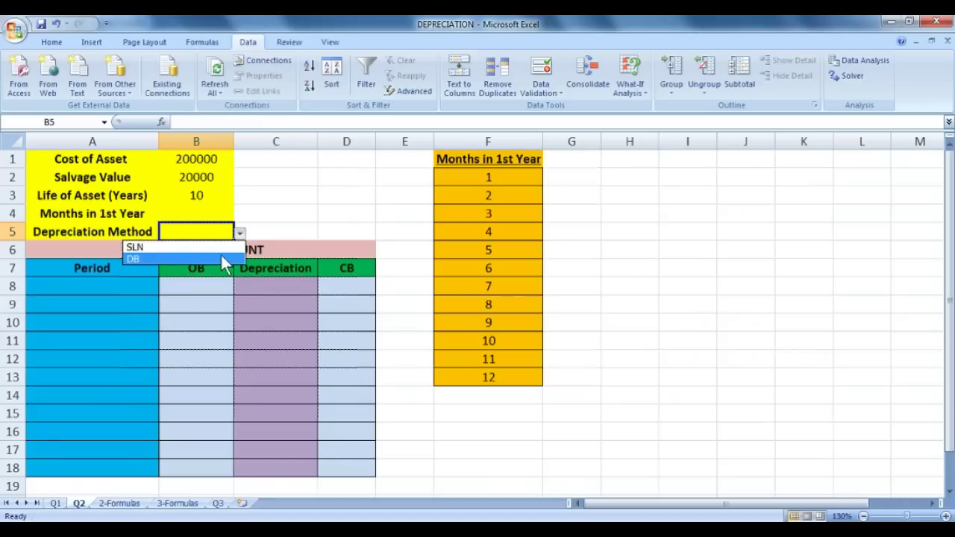
left_click(223, 259)
left_click(226, 213)
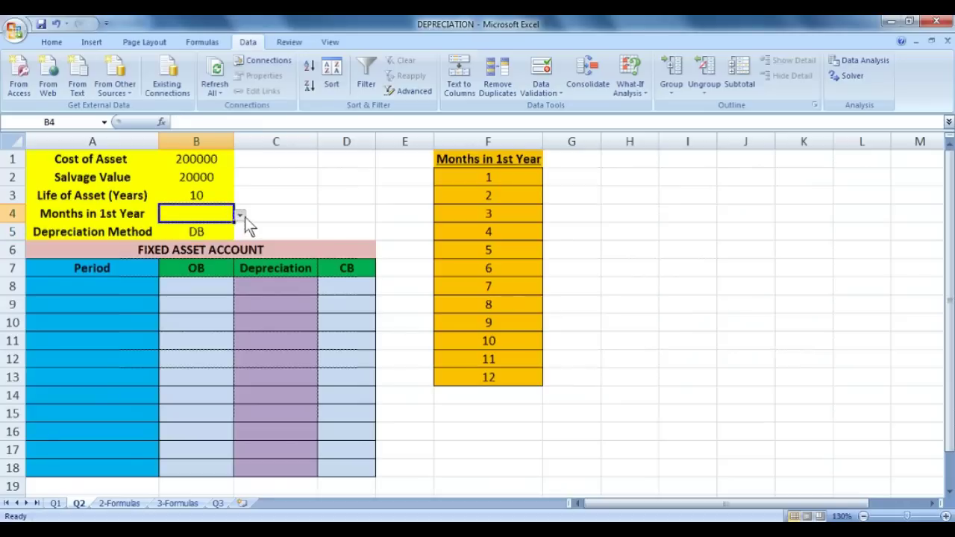
left_click(239, 215)
left_click(222, 276)
Review the formula outlines on the 2-Formulas sheet, focusing on the PERIOD/YEAR rule
left_click(120, 505)
left_click_drag(78, 166, 913, 454)
left_click(95, 159)
left_click_drag(67, 164, 481, 166)
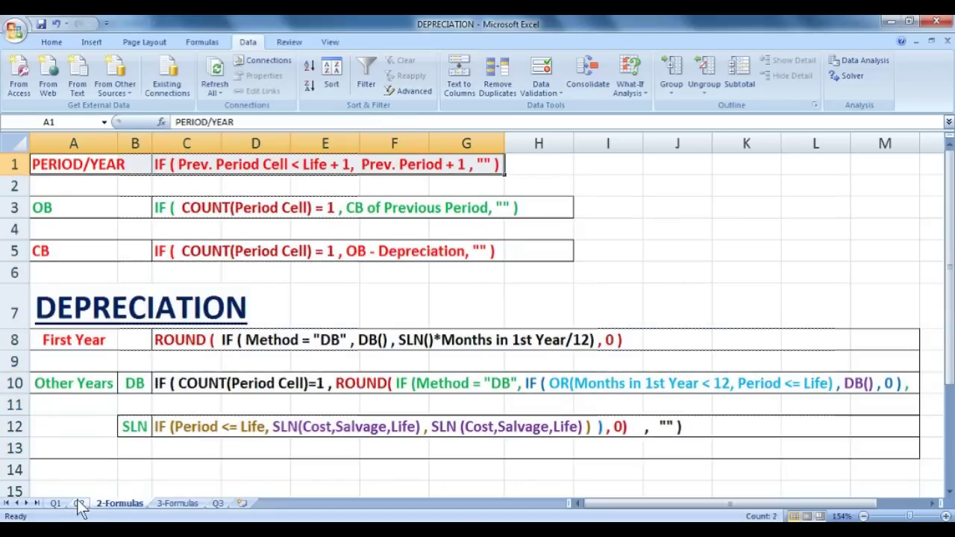
On the Q2 sheet, enter 10 in H3, the heading DEP in I2 and 11 in I3
left_click(79, 504)
left_click(619, 196)
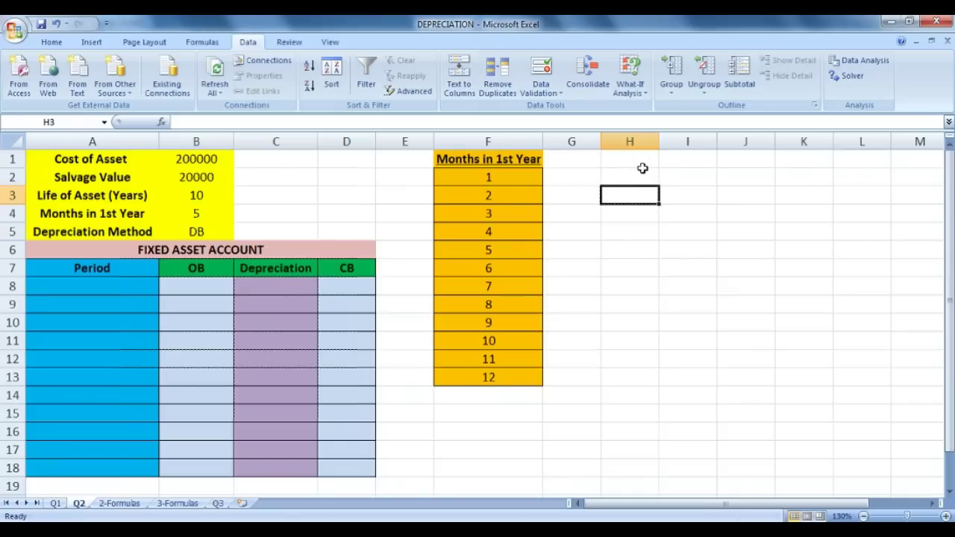
key("End")
key("End")
type("10")
key("Return")
key("Up")
key("Right")
key("Up")
type("DEP")
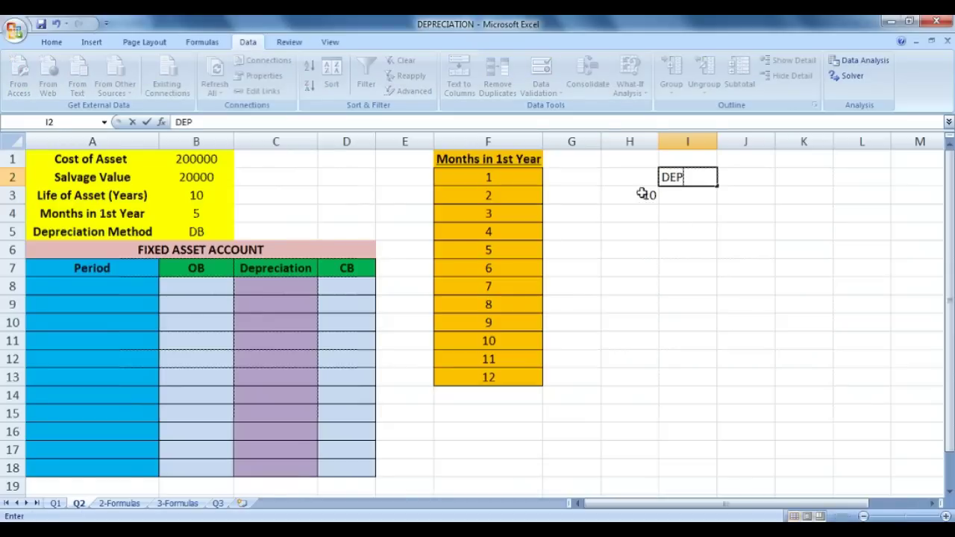
key("Return")
type("11")
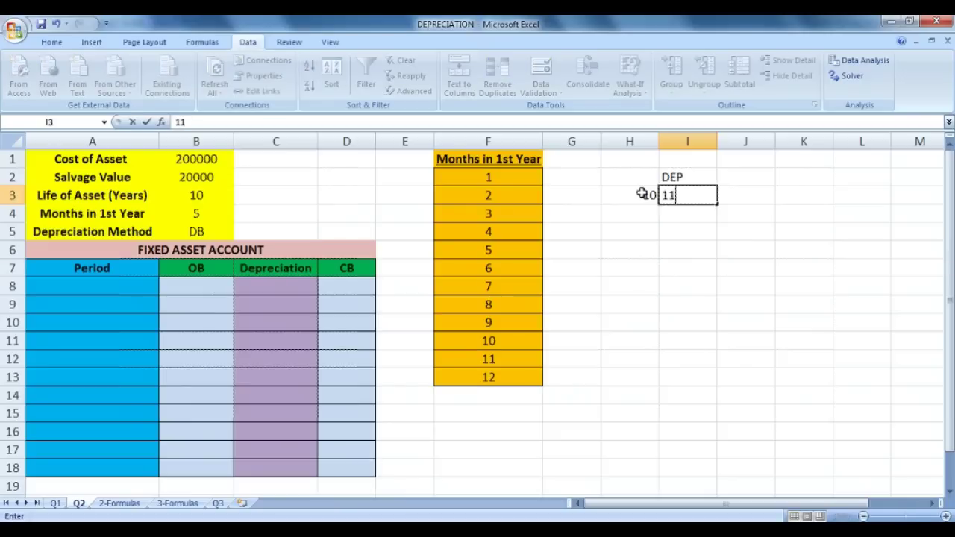
left_click(643, 298)
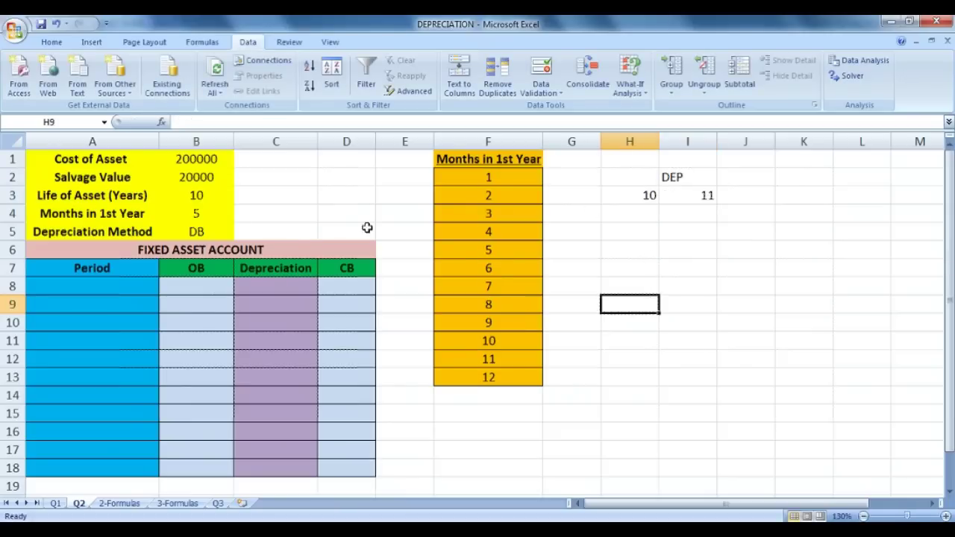
Begin the period breakdown under DEP with 9 in I4 and 12M in J4
left_click(206, 213)
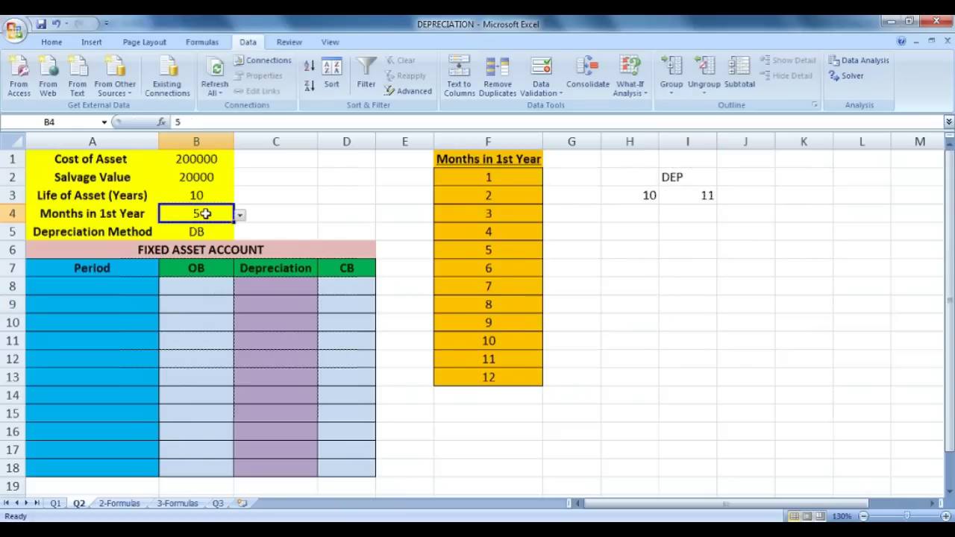
left_click(699, 199)
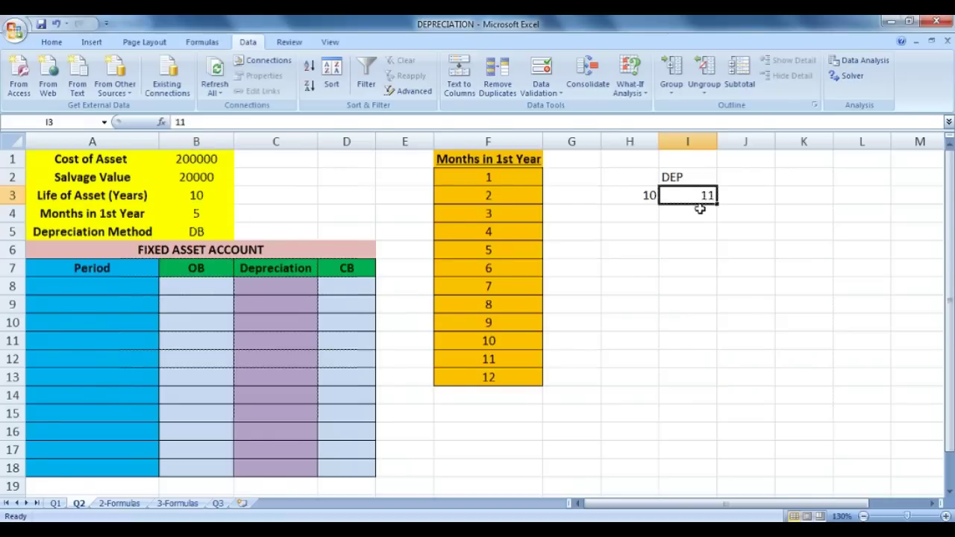
left_click(699, 211)
type("9")
key("Return")
key("Up")
key("Right")
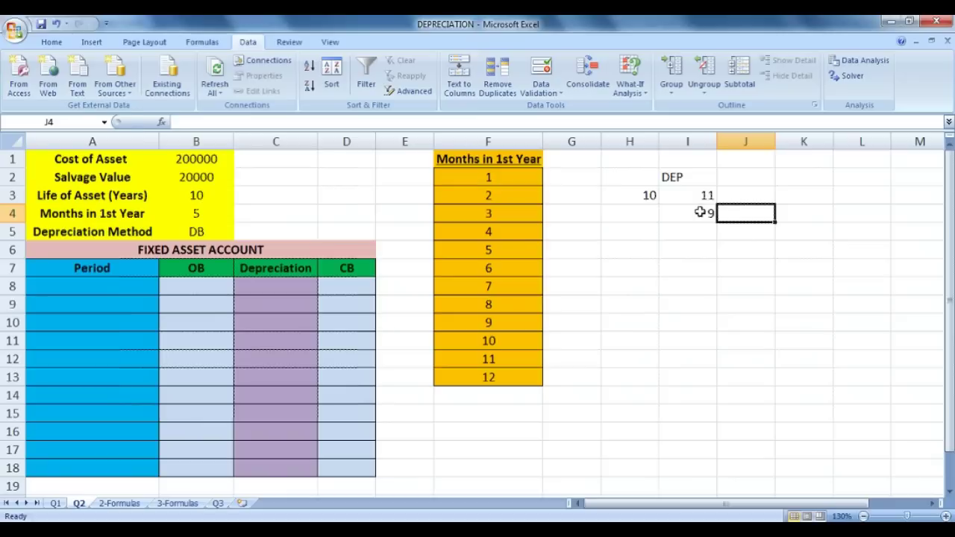
type("12M")
key("Return")
Add the two partial periods below: 1 and 5M in I5:J5, and 1 and 7M in I6:J6
key("Left")
type("1")
key("Tab")
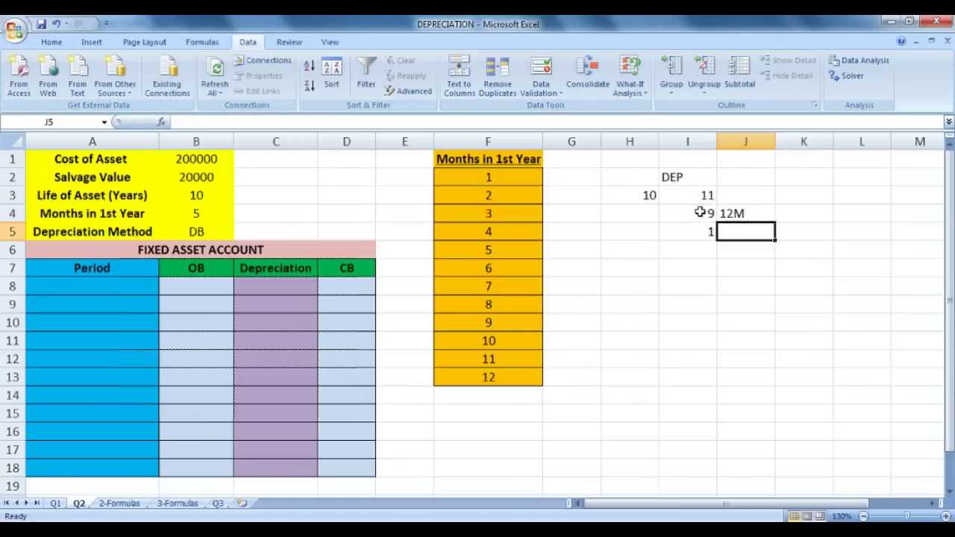
type("5M")
key("Return")
key("Left")
type("1")
key("Right")
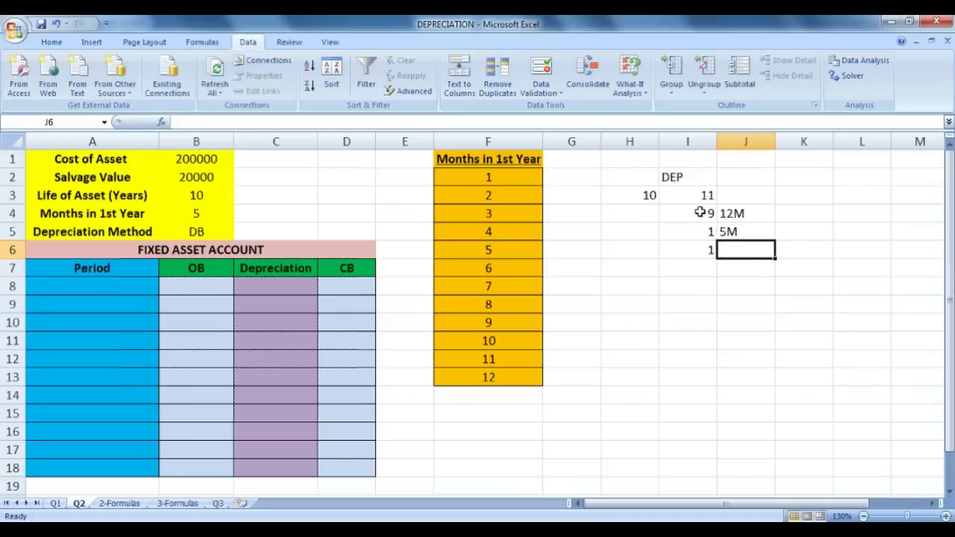
type("7M")
key("Return")
Examine the partial-period rows in I5:J6 against the life and depreciation period counts in H3:I3
key("Up")
key("Up")
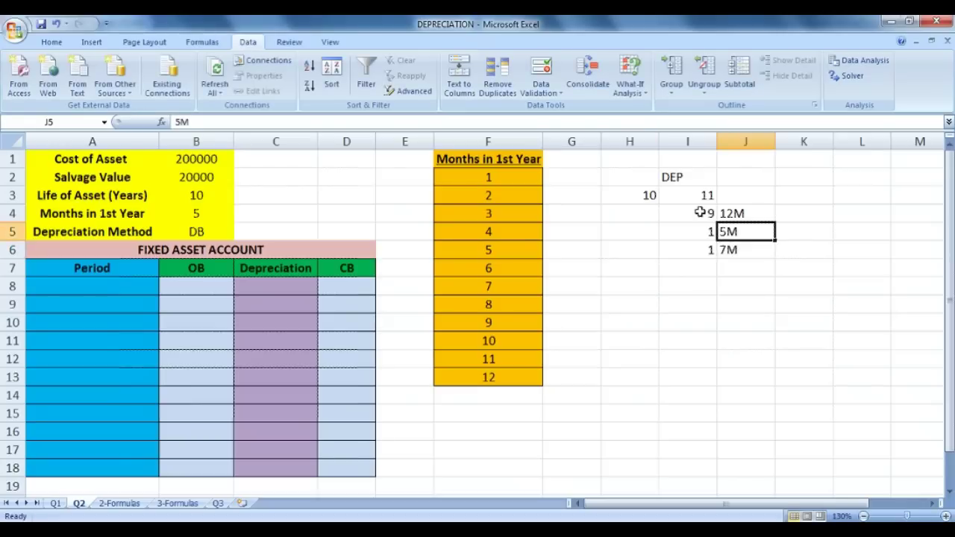
key("shift+Down")
key("shift+Left")
key("Up")
key("shift+Left")
key("Down")
key("Up")
key("Up")
key("shift+Left")
key("shift+Left")
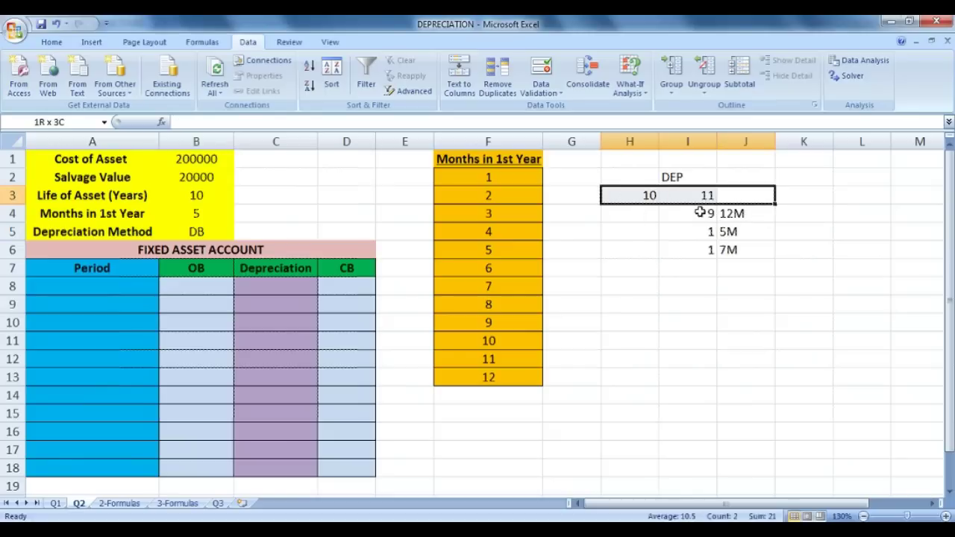
key("shift+Right")
key("shift+Right")
key("Left")
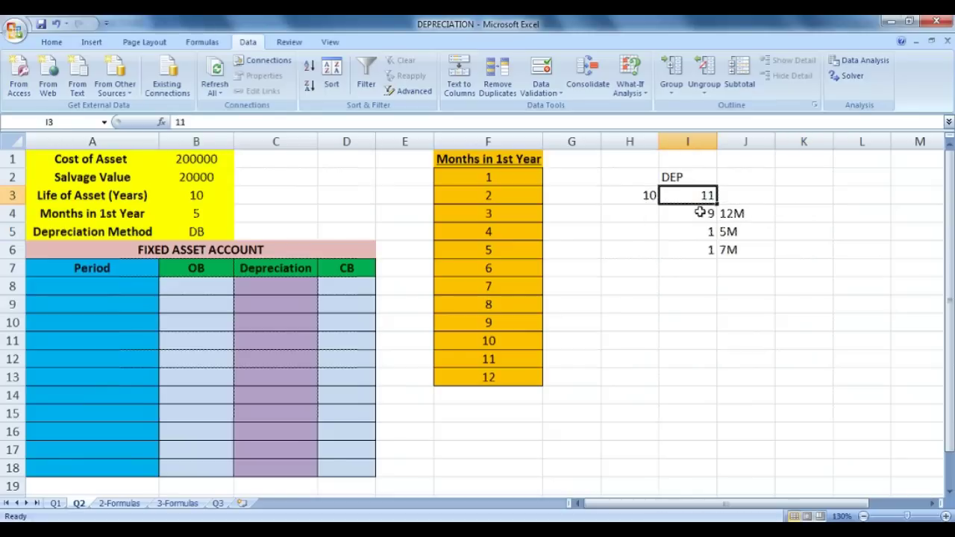
key("Left")
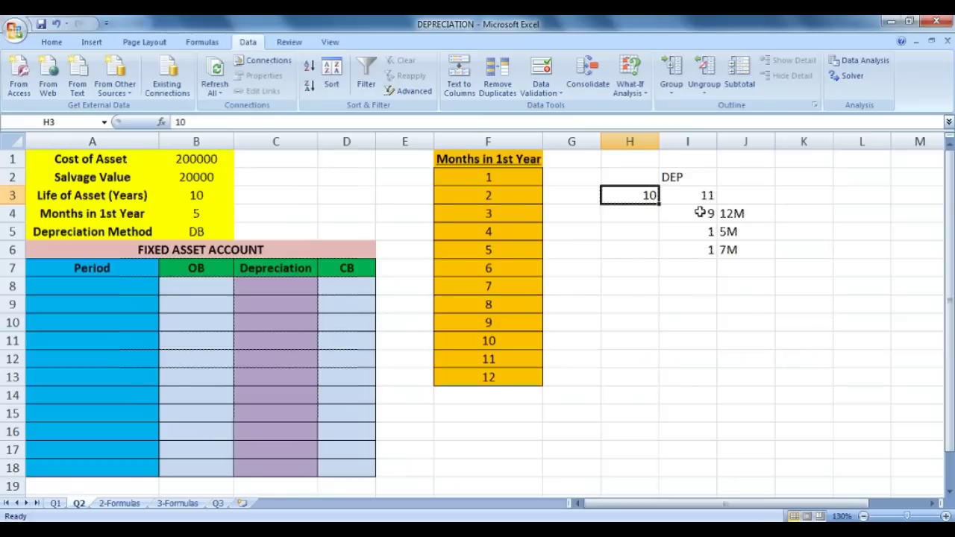
Change the example values to 9 in H3, 10 in I3 and 8 in I4
key("Right")
key("Left")
key("BackSpace")
type("9")
key("Right")
type("10")
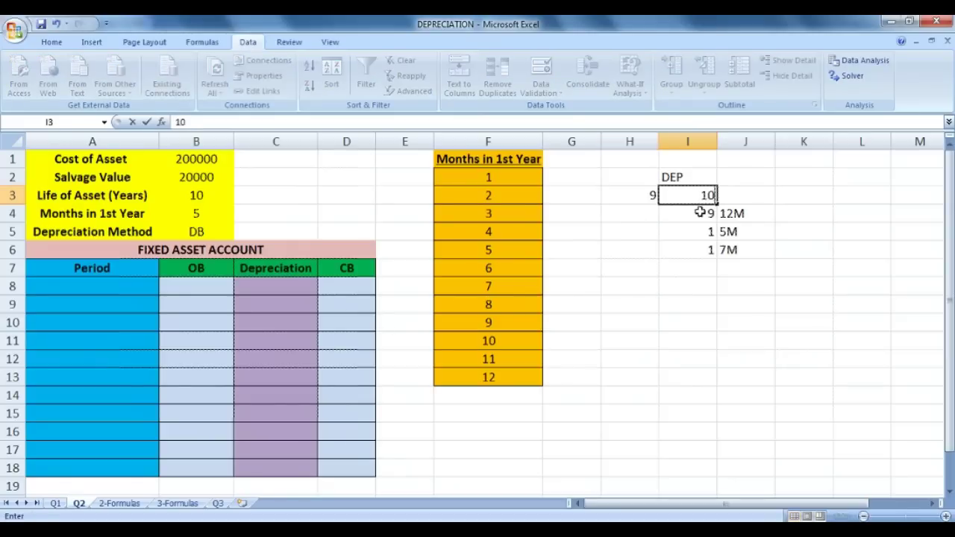
key("Return")
type("8")
key("Return")
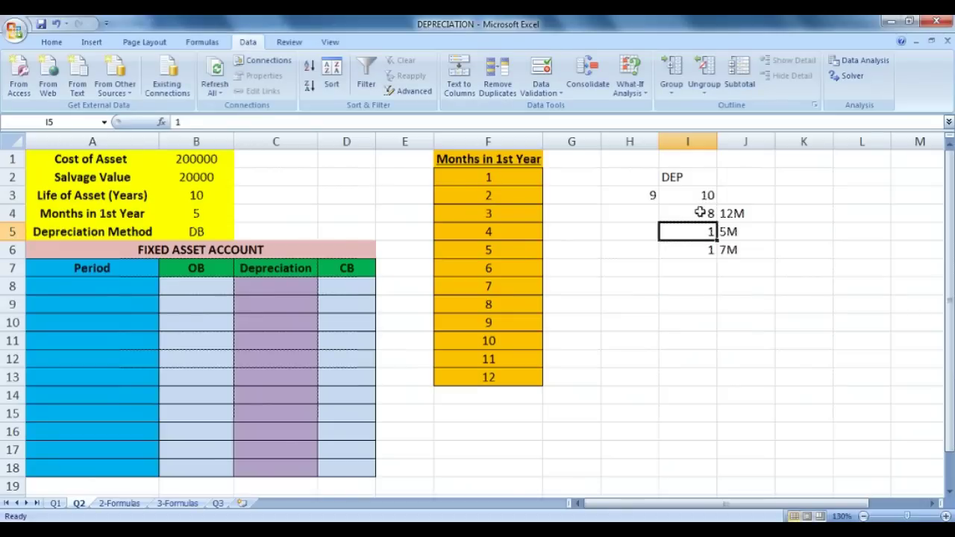
Check the revised example by comparing the full and partial periods in I4:I6 with H3
key("Down")
key("Down")
key("Up")
key("Up")
left_click(694, 216)
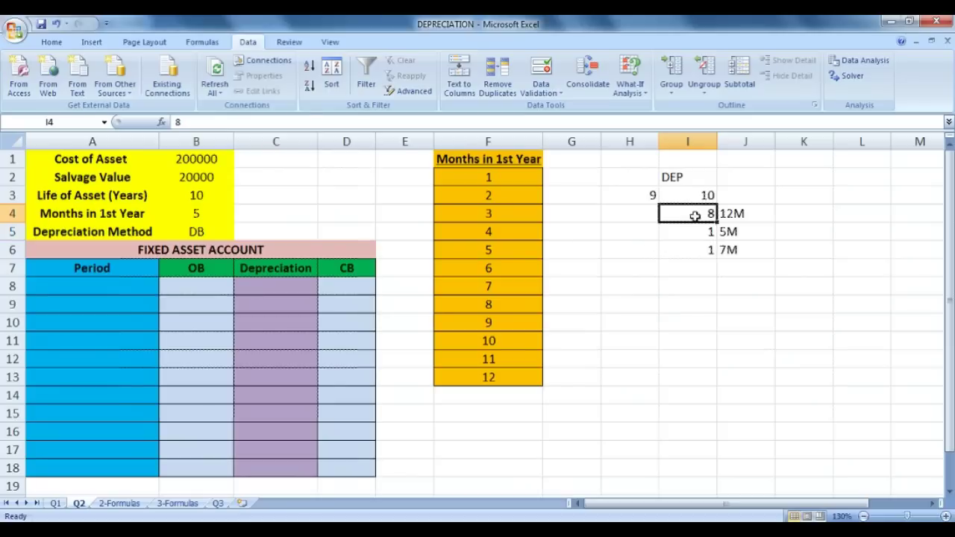
left_click(634, 193)
left_click(679, 210)
Consult the PERIOD/YEAR rule on the 2-Formulas sheet, and enter 1 as the first period in Q2 cell A8
left_click(126, 286)
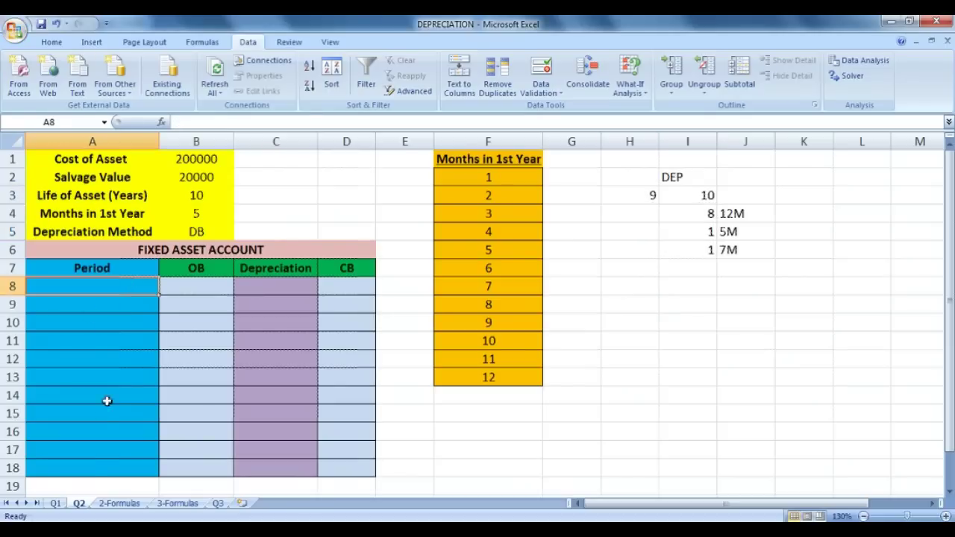
left_click(124, 505)
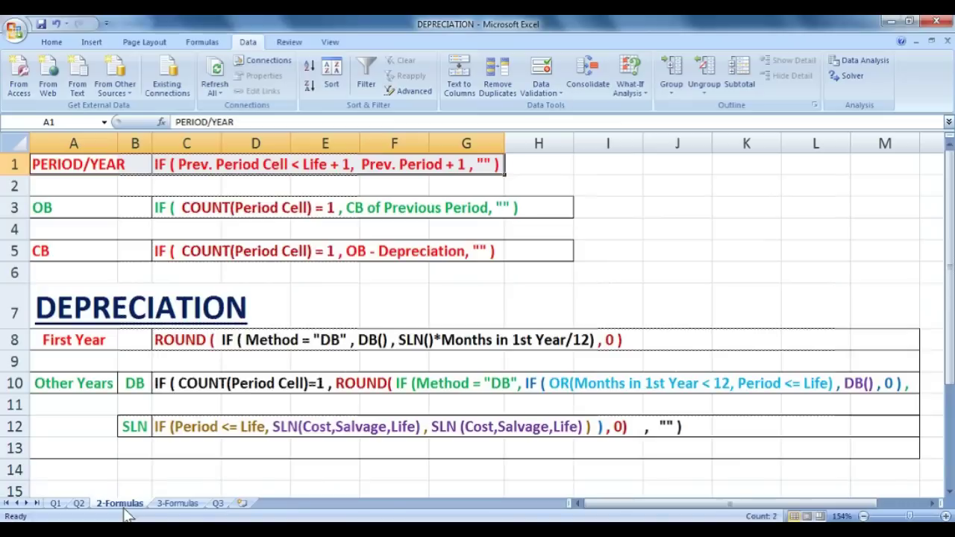
left_click(159, 166)
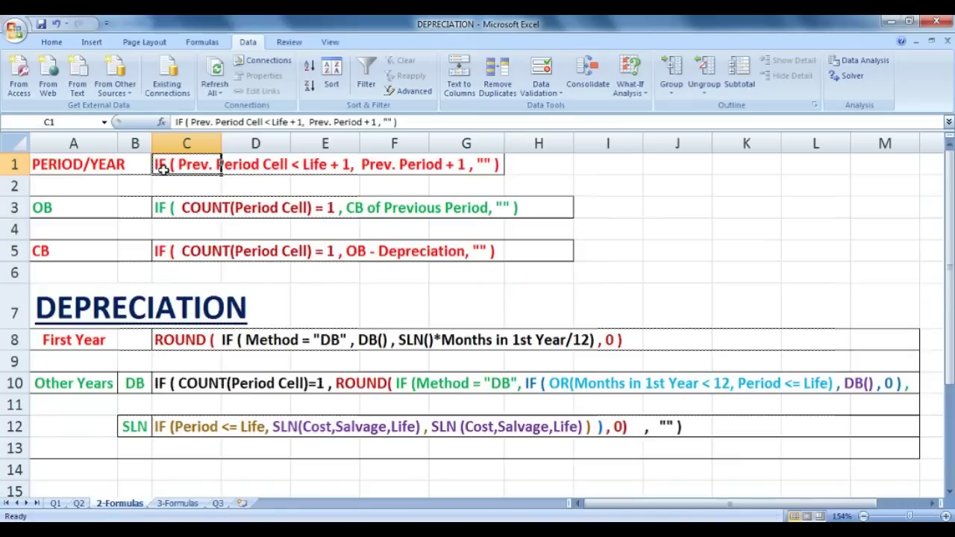
left_click_drag(165, 168, 476, 162)
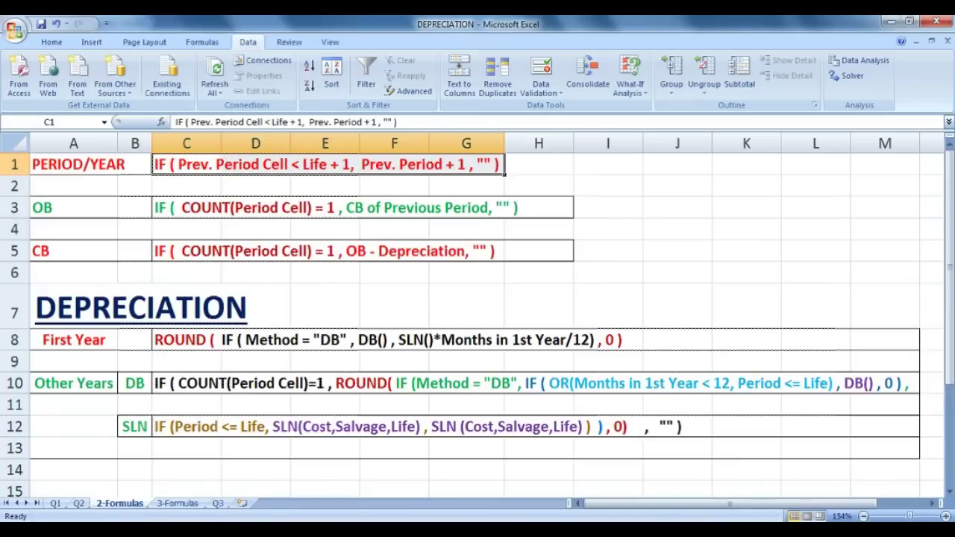
left_click(79, 504)
type("1")
key("Return")
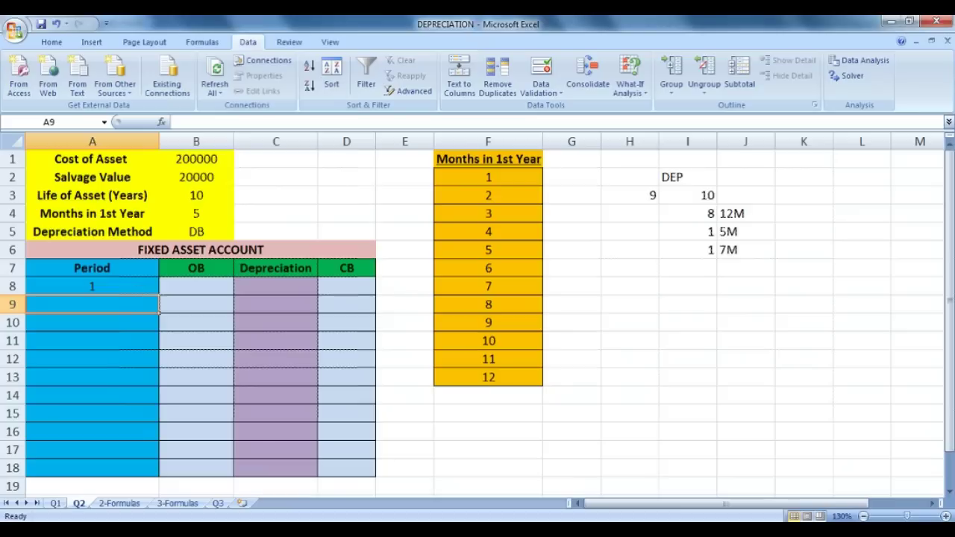
Following the PERIOD/YEAR rule on the 2-Formulas sheet, enter =IF(A8<B3+1,A8+1,"") in Q2 cell A9
left_click(118, 505)
left_click_drag(192, 164, 257, 163)
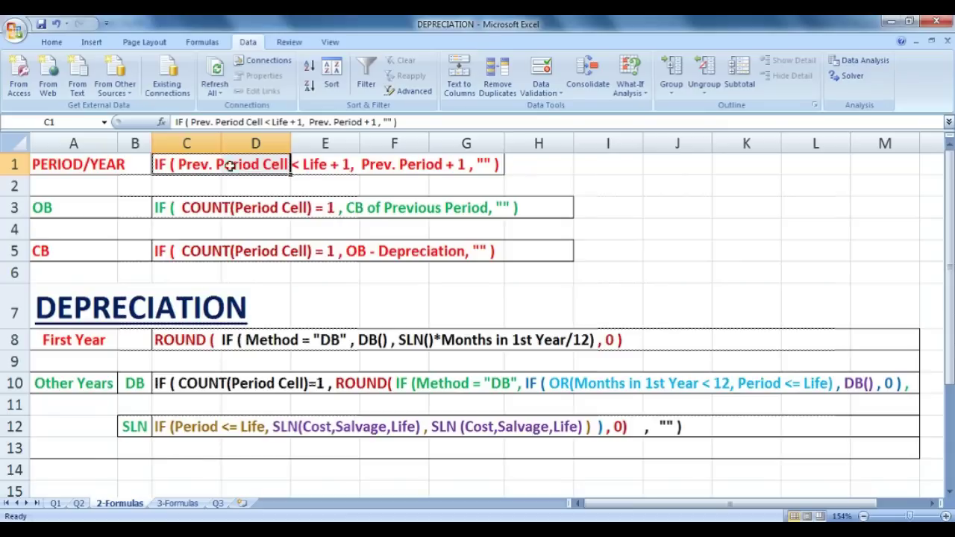
left_click_drag(215, 158, 497, 165)
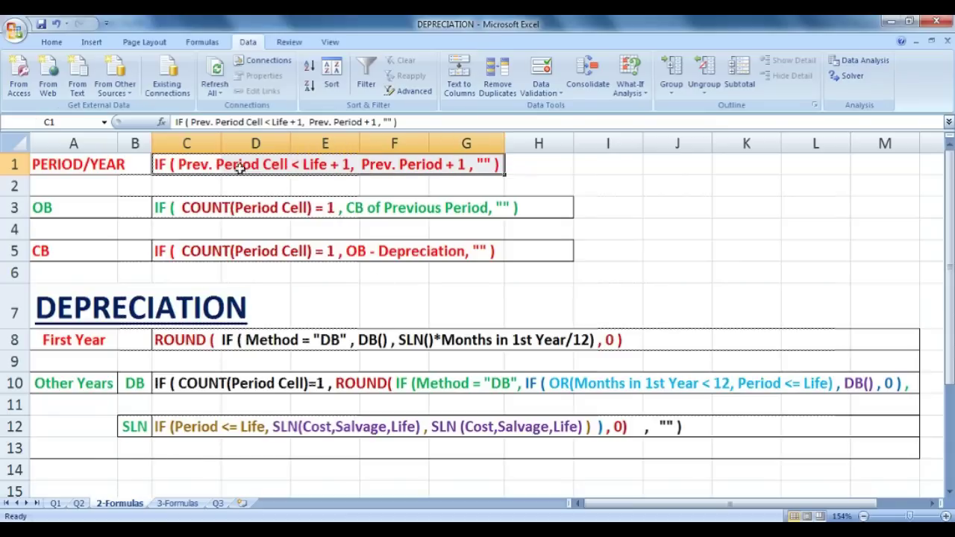
left_click_drag(192, 170, 475, 161)
left_click(78, 503)
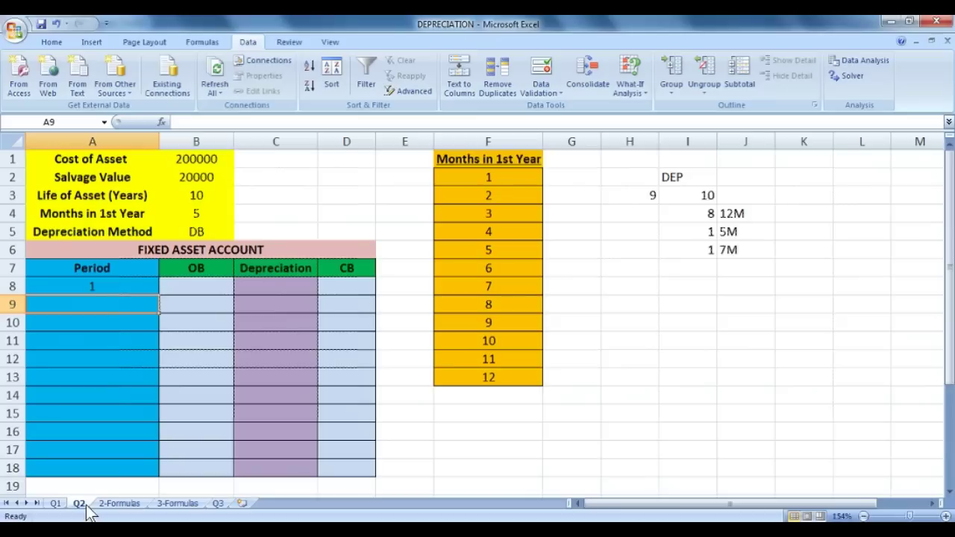
type("=")
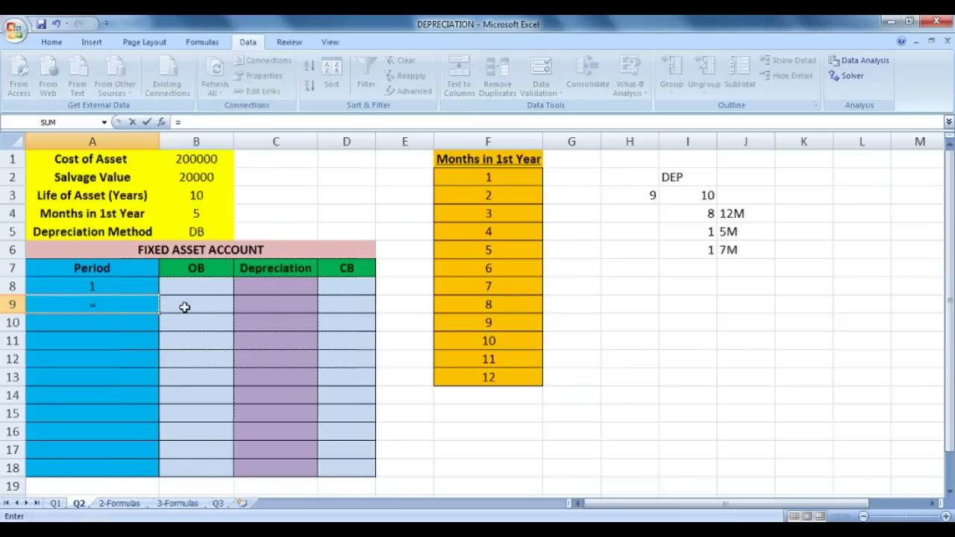
type("IF(")
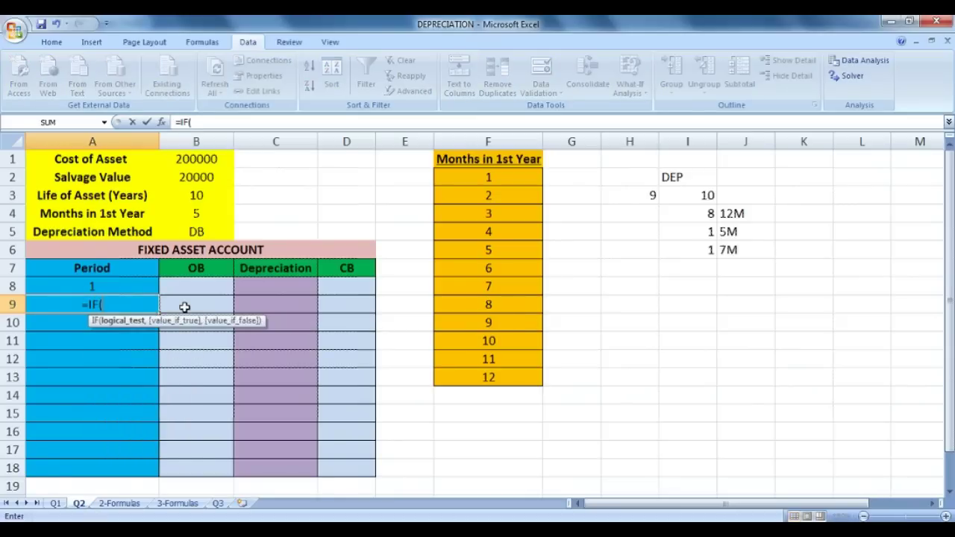
left_click(150, 286)
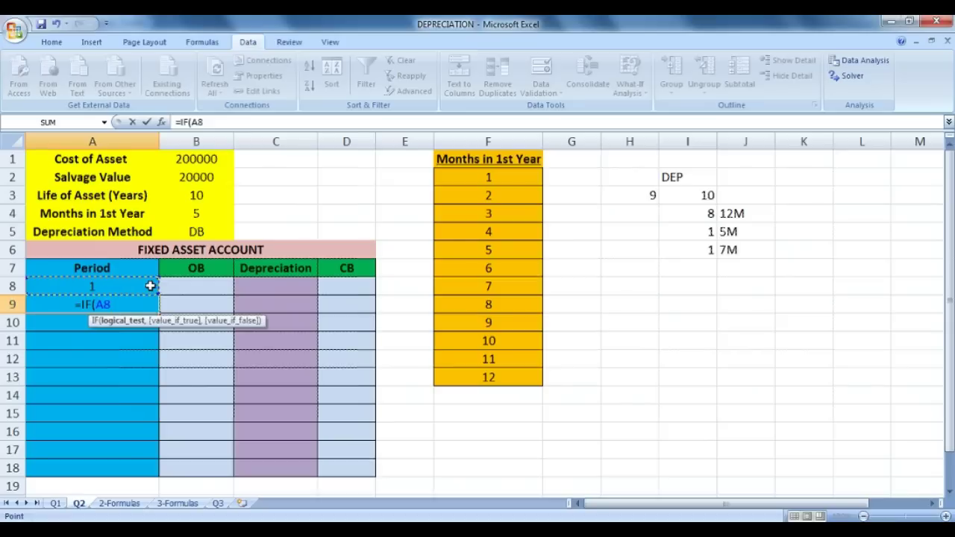
type("<")
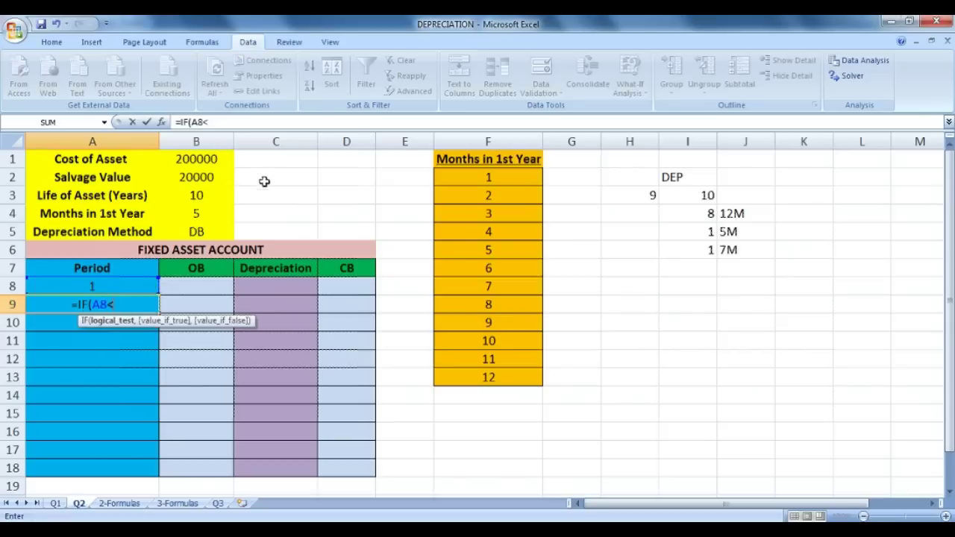
left_click(208, 194)
type("+1")
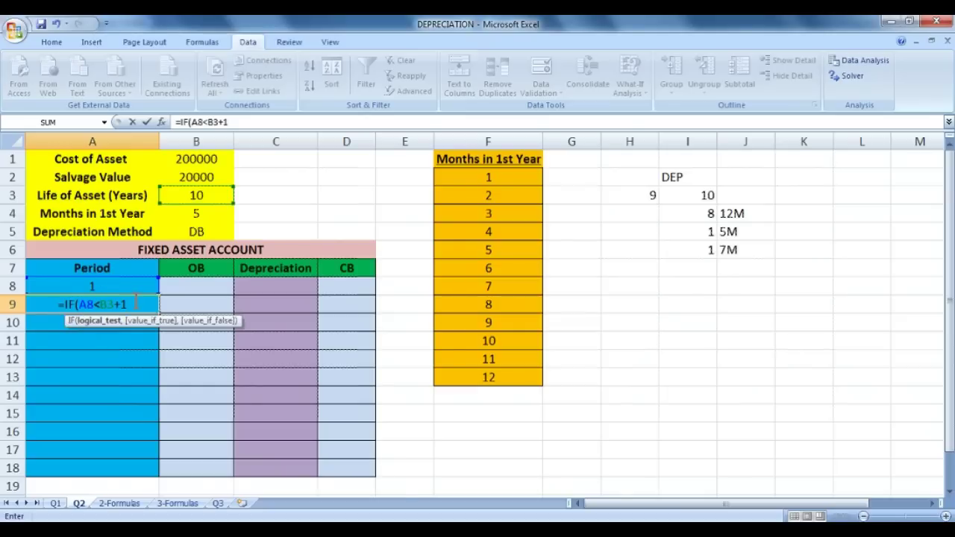
type(",B3+1")
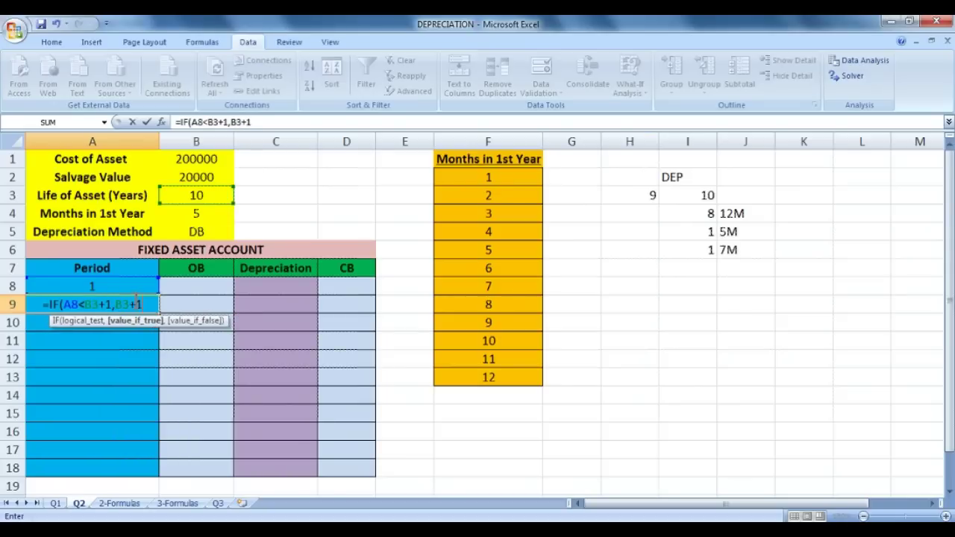
key("BackSpace")
key("BackSpace")
key("BackSpace")
key("BackSpace")
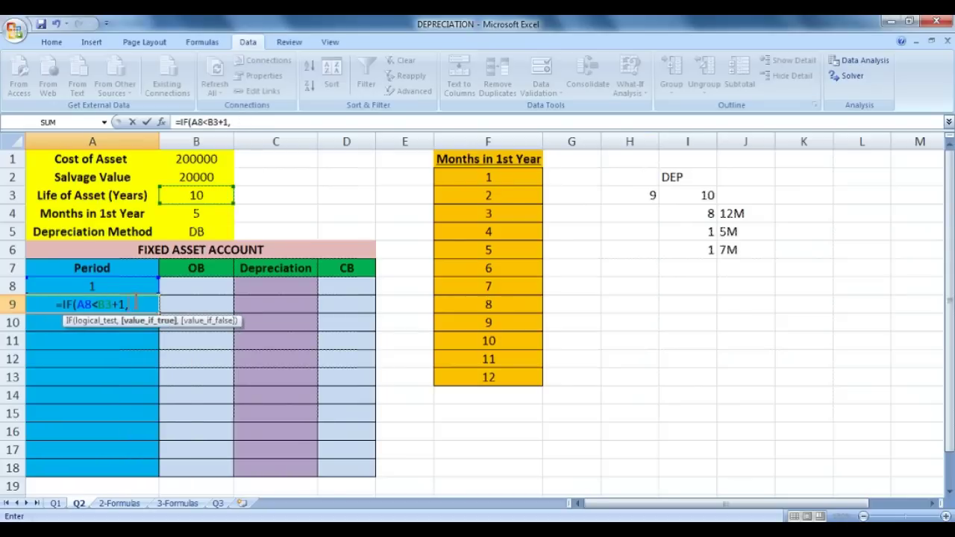
type("A8+")
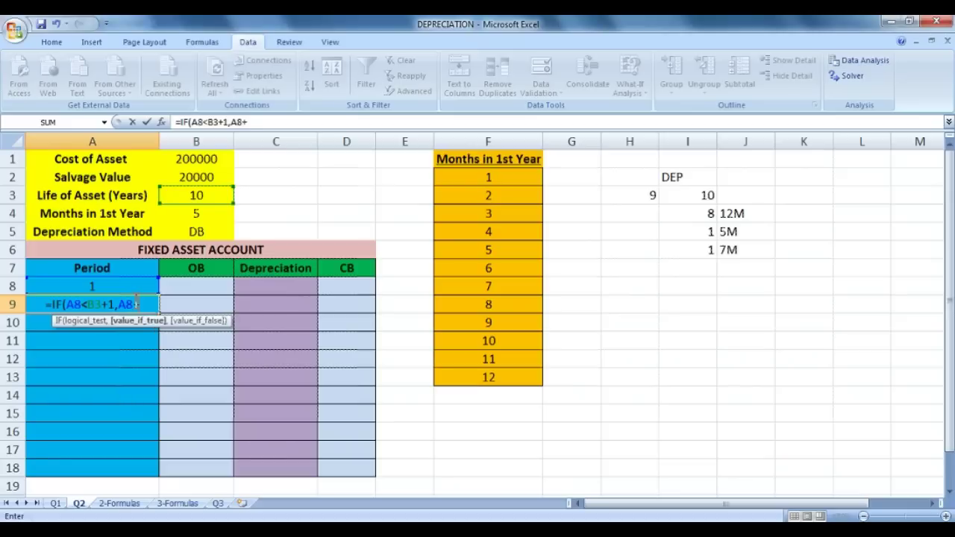
type("1,\"\"")
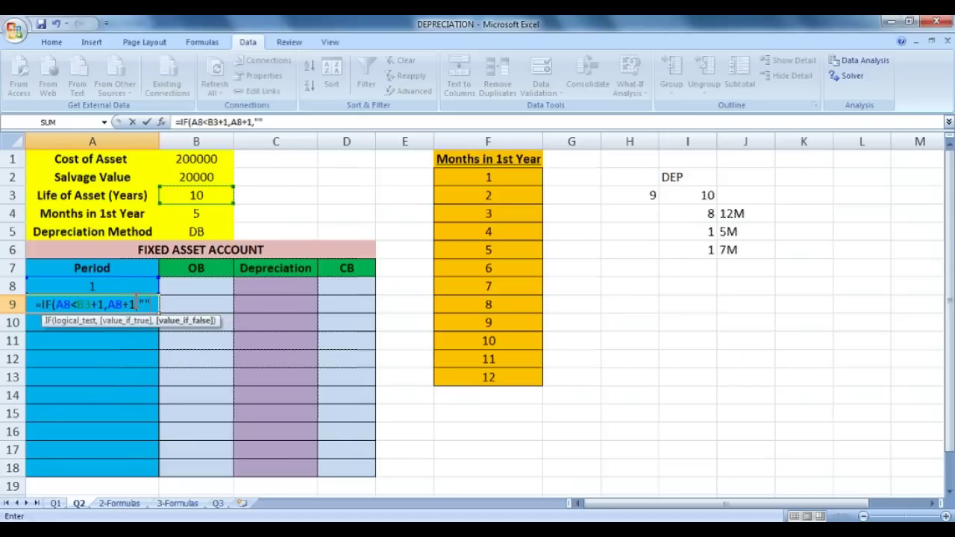
type(")")
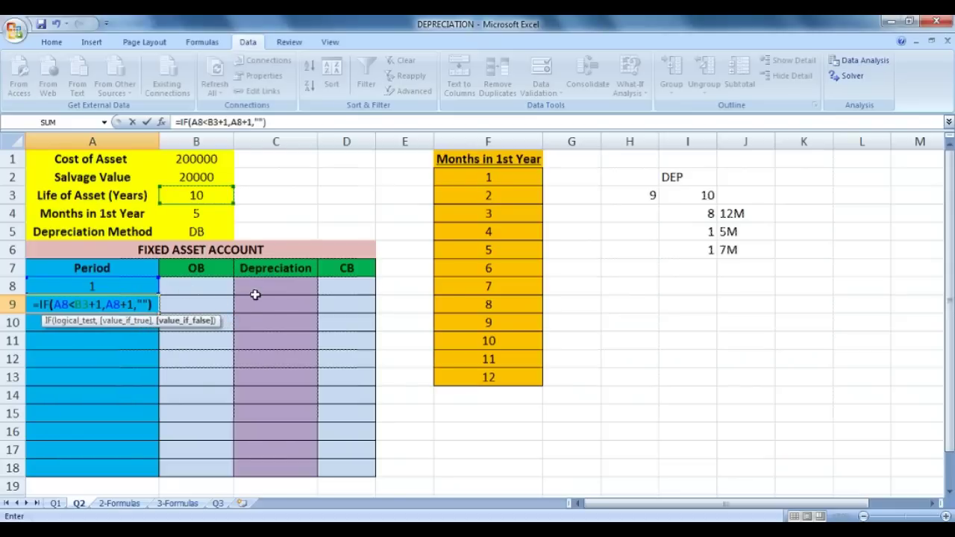
key("Return")
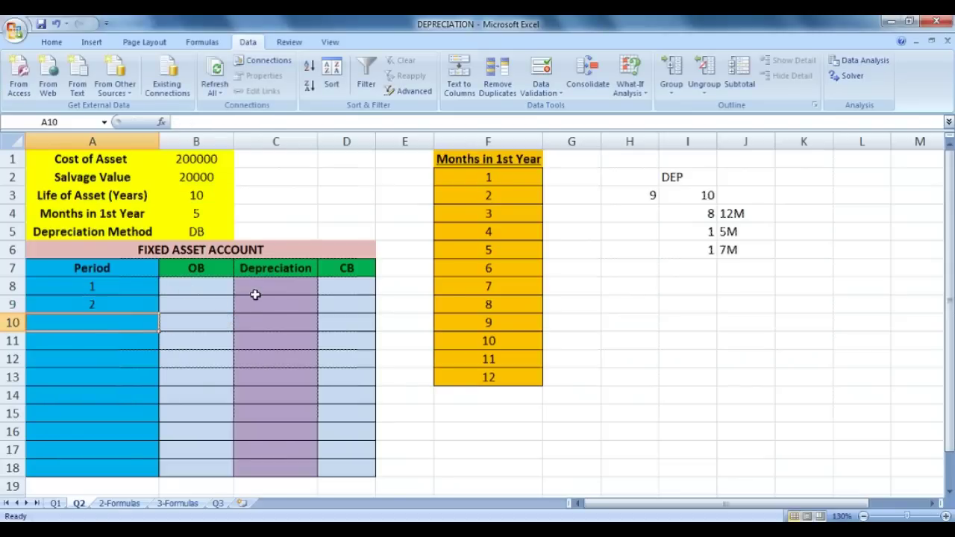
Make the asset-life reference absolute in A9's period formula, so that it reads =IF(A8<$B$3+1,A8+1,"")
left_click(120, 292)
left_click(120, 307)
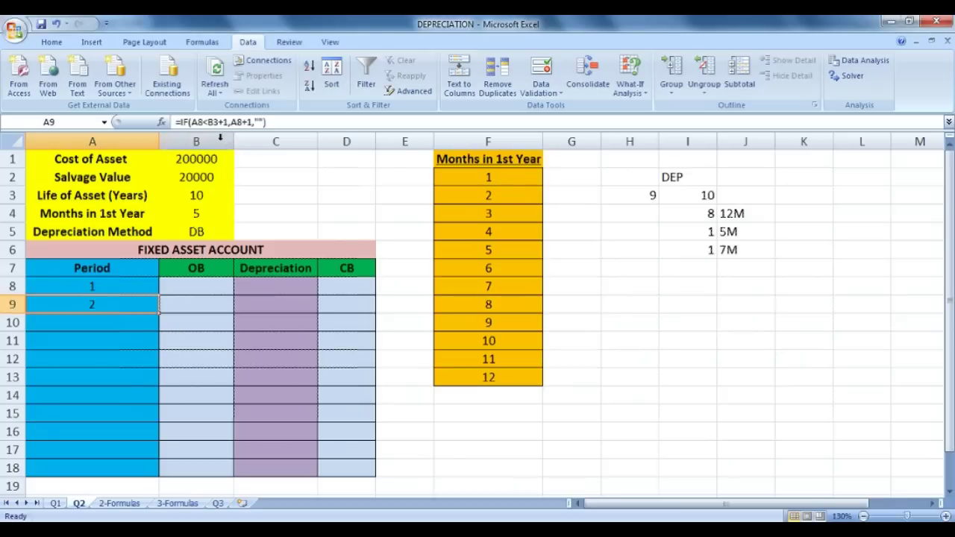
left_click(213, 124)
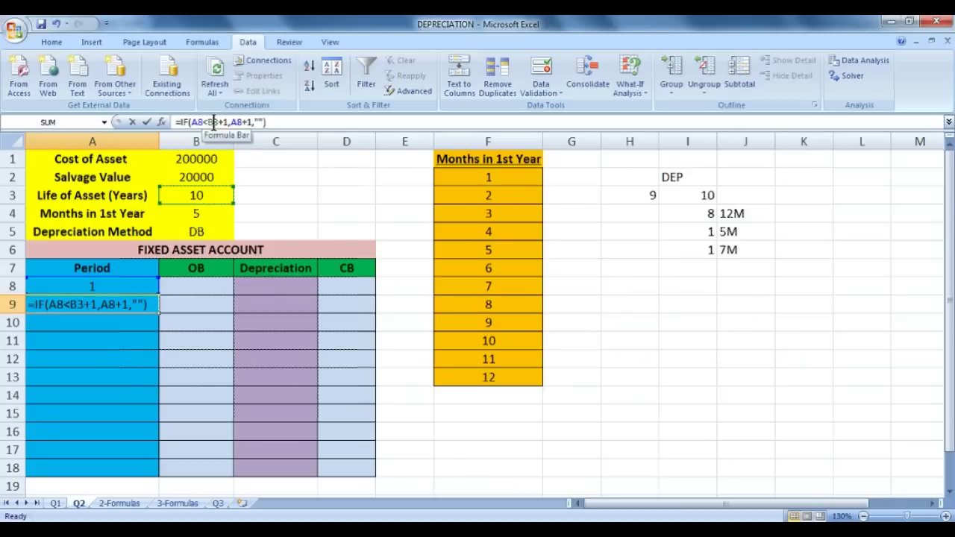
double_click(76, 305)
left_click(140, 304)
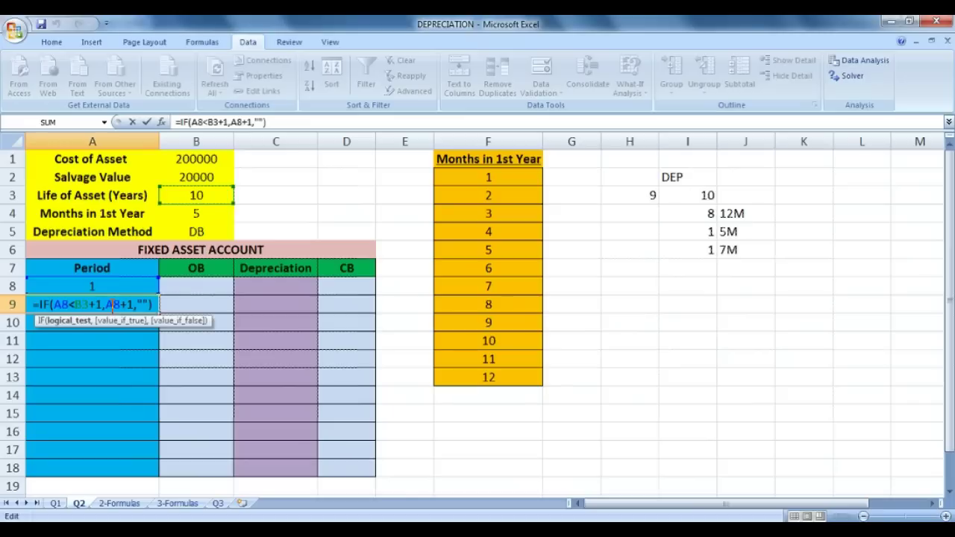
double_click(82, 305)
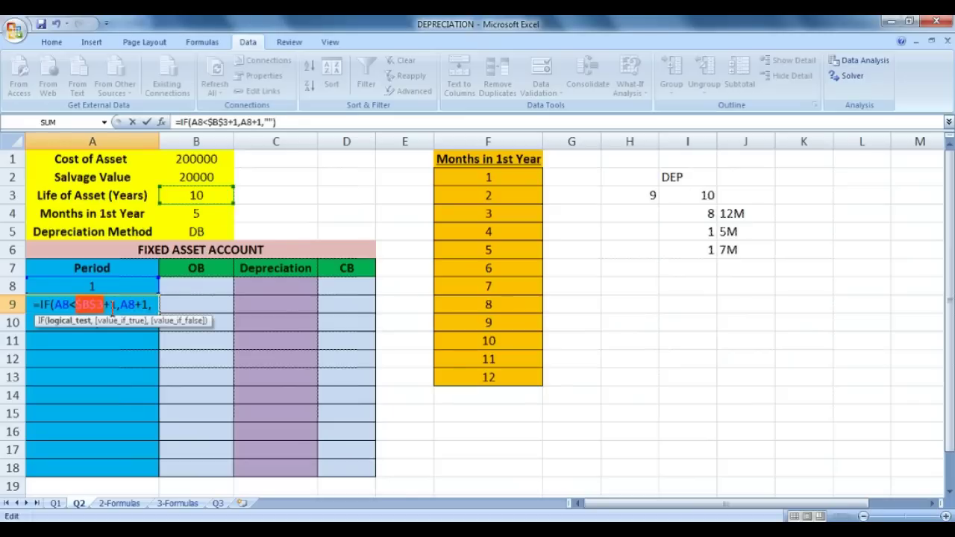
key("F4")
left_click(119, 321)
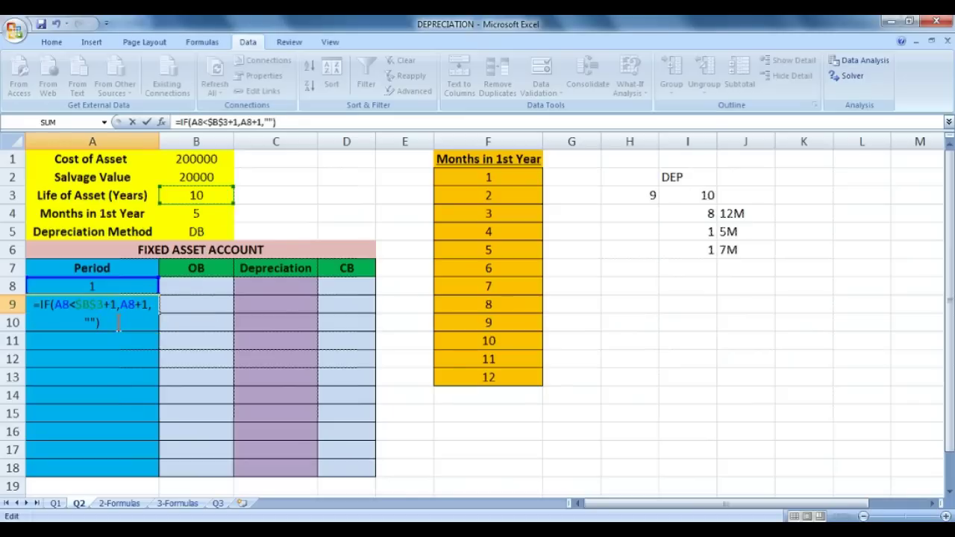
key("Return")
Fill the period formula from A9 down the Period column through A18 and on to A27
left_click(128, 306)
left_click_drag(158, 314, 181, 428)
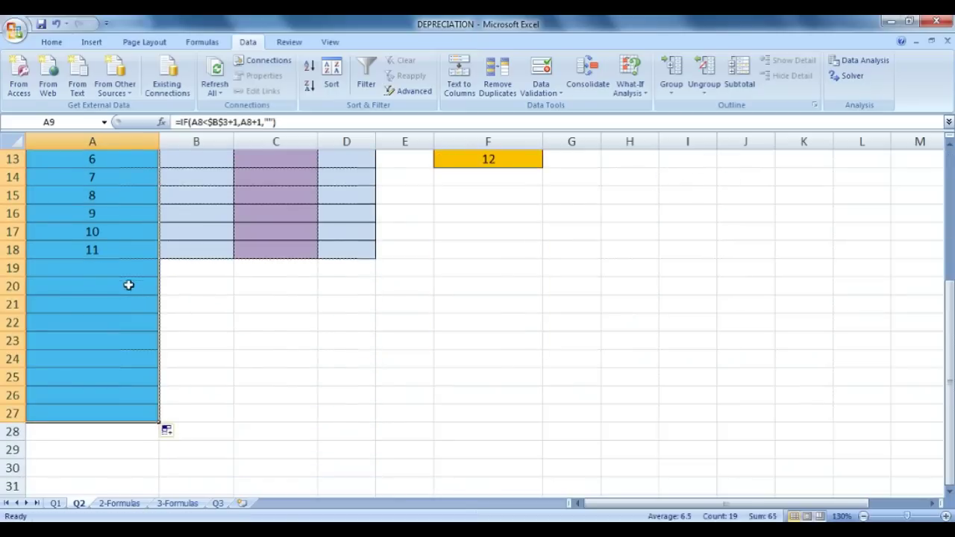
scroll(127, 301, "up", 4)
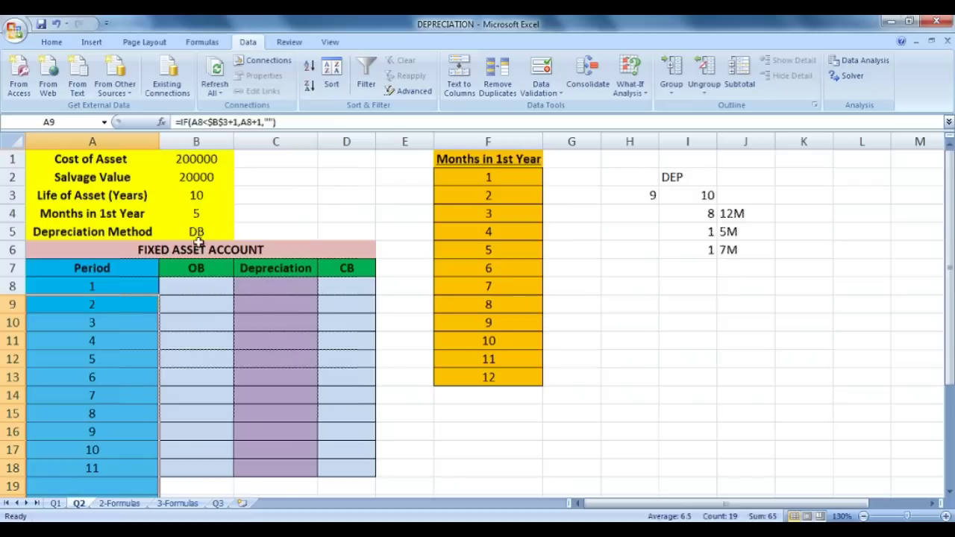
Test the Period column by setting Life of Asset to 12 and checking the generated periods
left_click(216, 195)
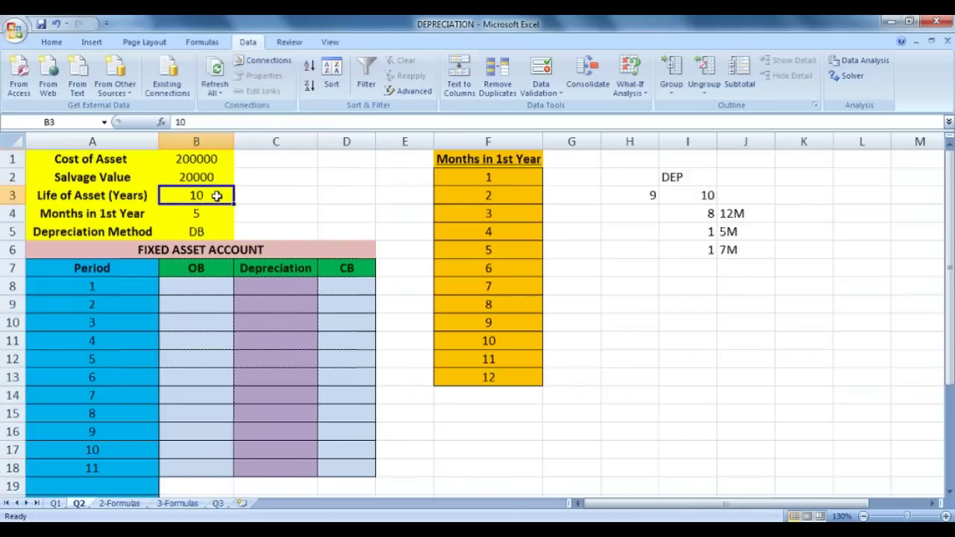
type("12")
key("Return")
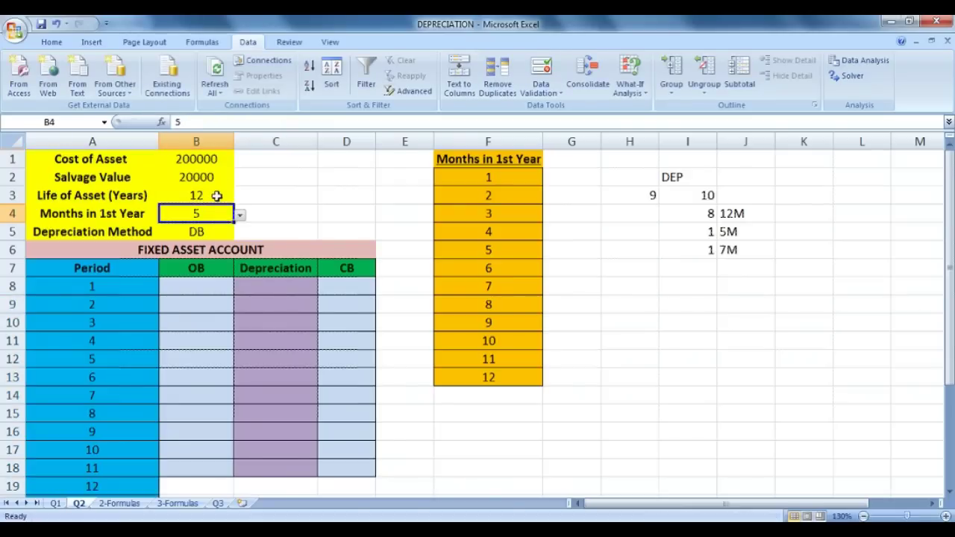
scroll(212, 197, "down", 3)
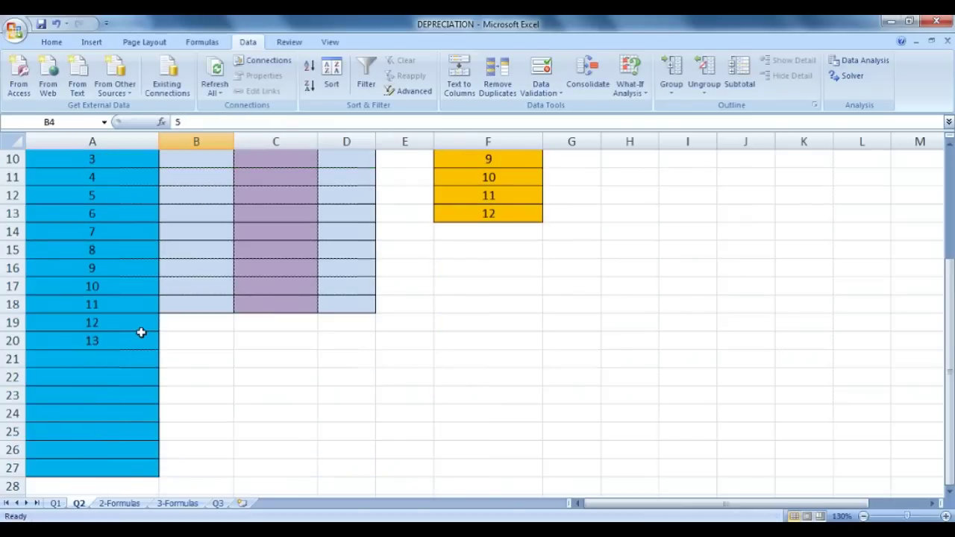
scroll(127, 311, "up", 3)
scroll(132, 321, "down", 3)
scroll(132, 315, "up", 2)
scroll(127, 237, "up", 1)
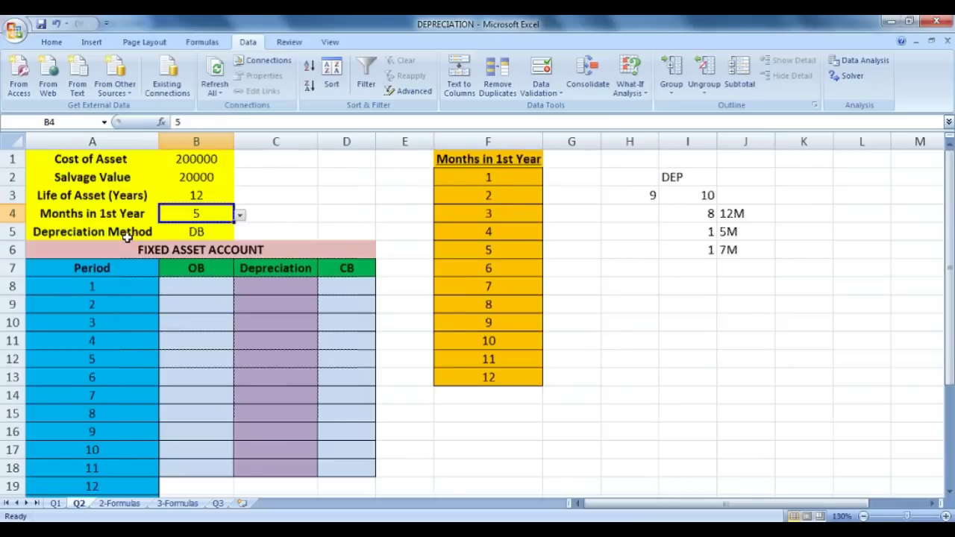
Undo the asset-life change and the extension of the period formula below row 18
key("ctrl+z")
key("ctrl+z")
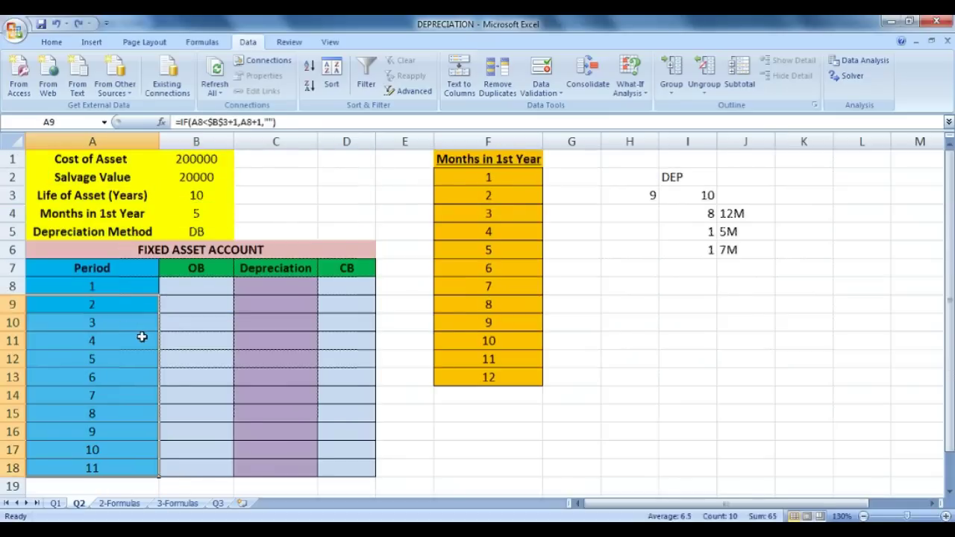
left_click(141, 335)
left_click(141, 292)
Examine the OB rule on the 2-Formulas sheet, covering its COUNT condition and its use of the previous period's CB
left_click(197, 297)
left_click(206, 287)
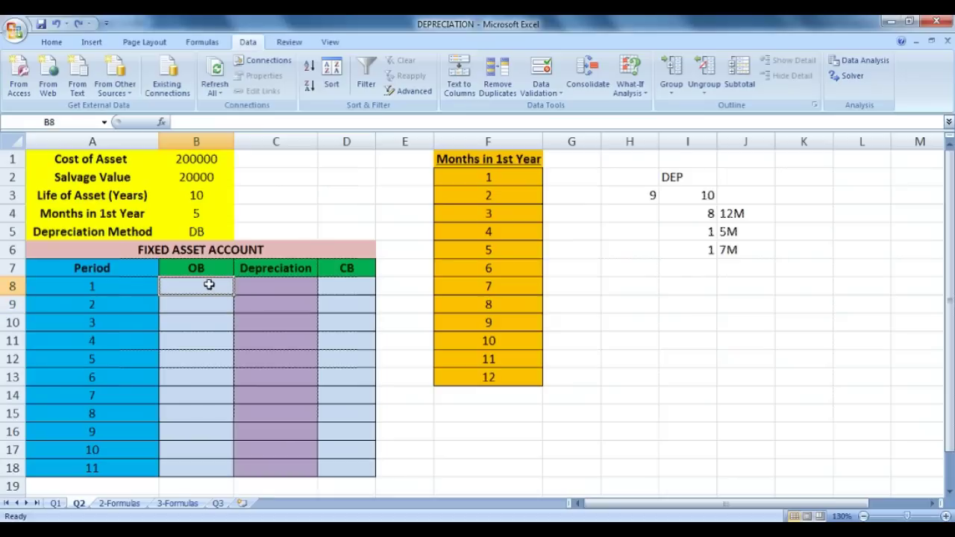
left_click(119, 504)
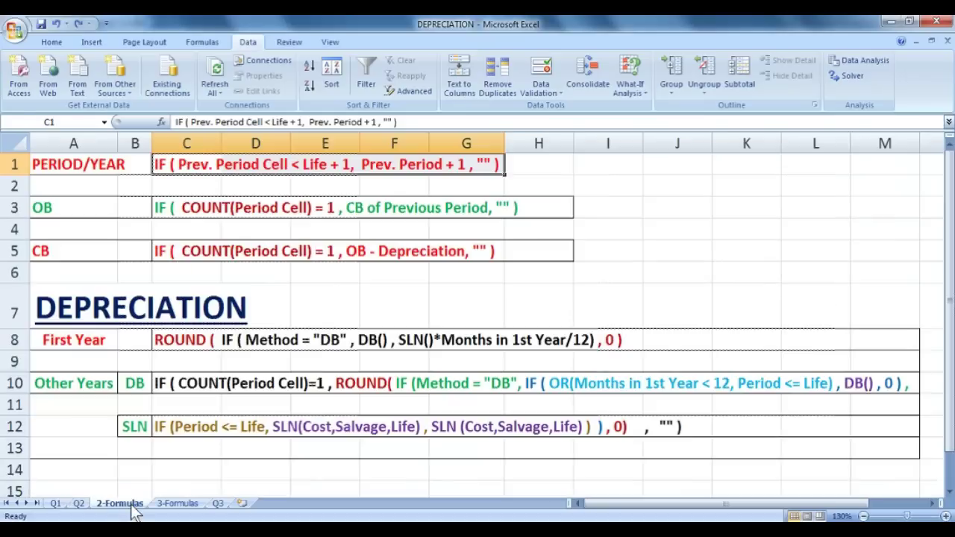
left_click_drag(184, 209, 336, 209)
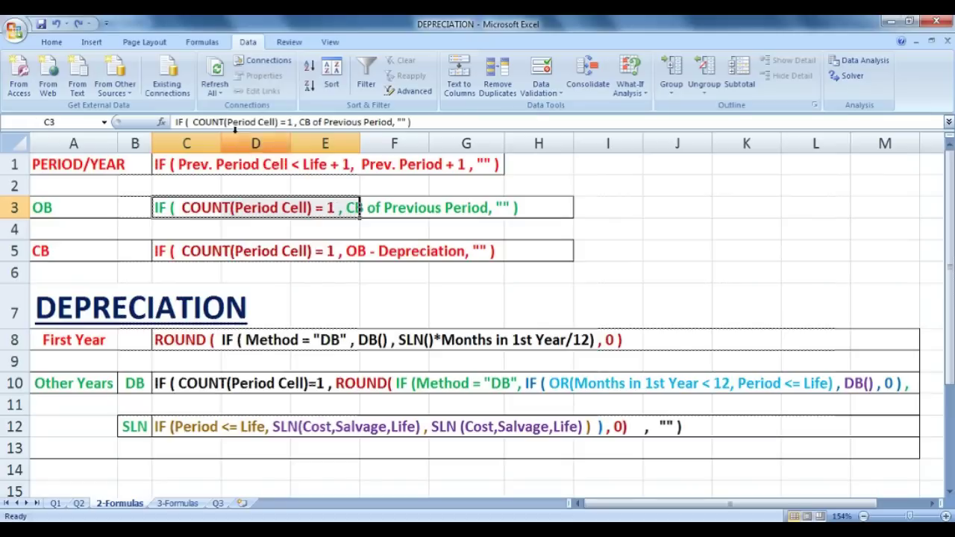
left_click(207, 209)
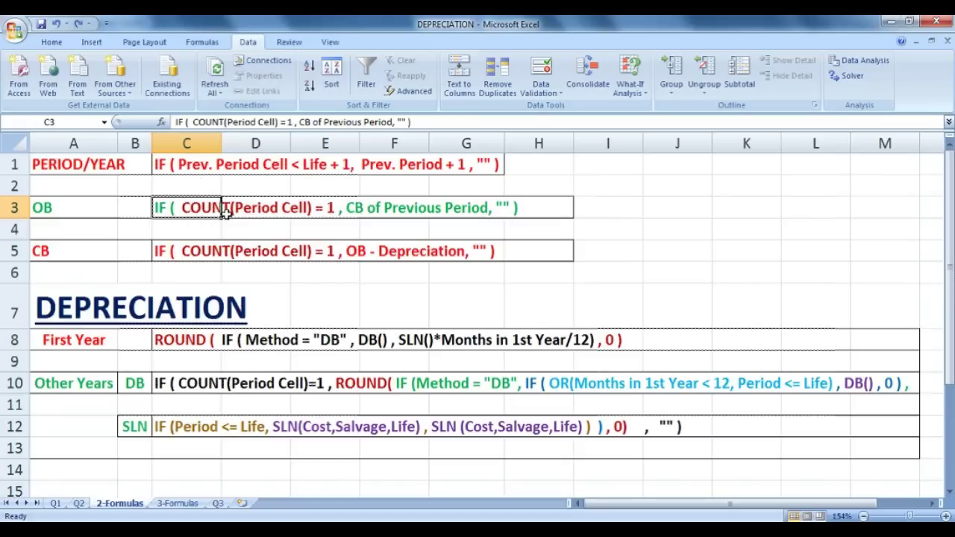
left_click(248, 211)
left_click_drag(249, 211, 303, 212)
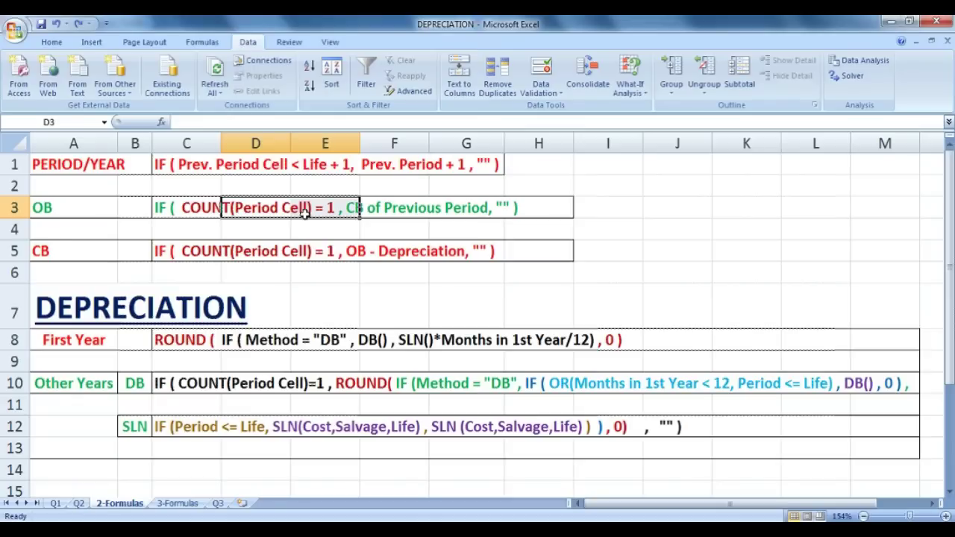
left_click_drag(358, 207, 493, 223)
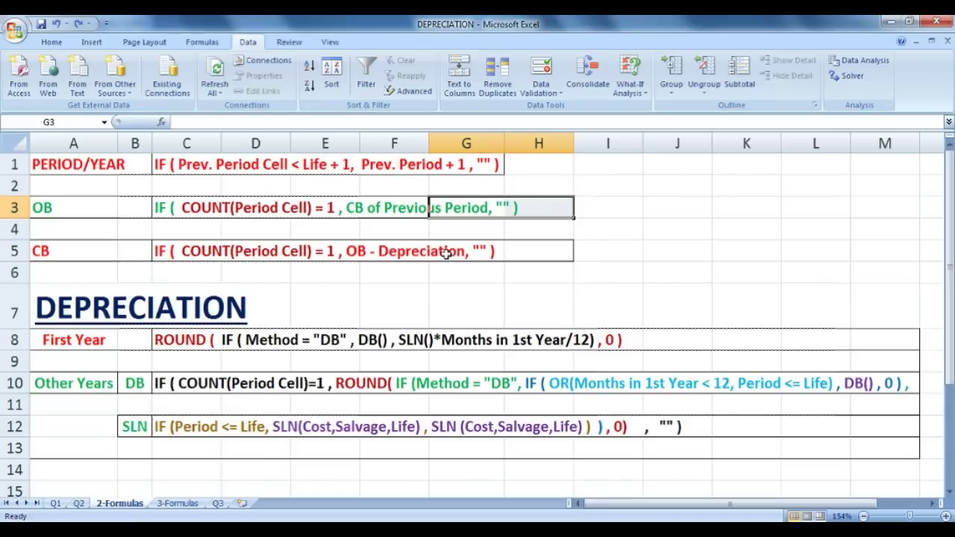
Enter 200000 as the first period's opening balance in Q2 cell B8
left_click(81, 504)
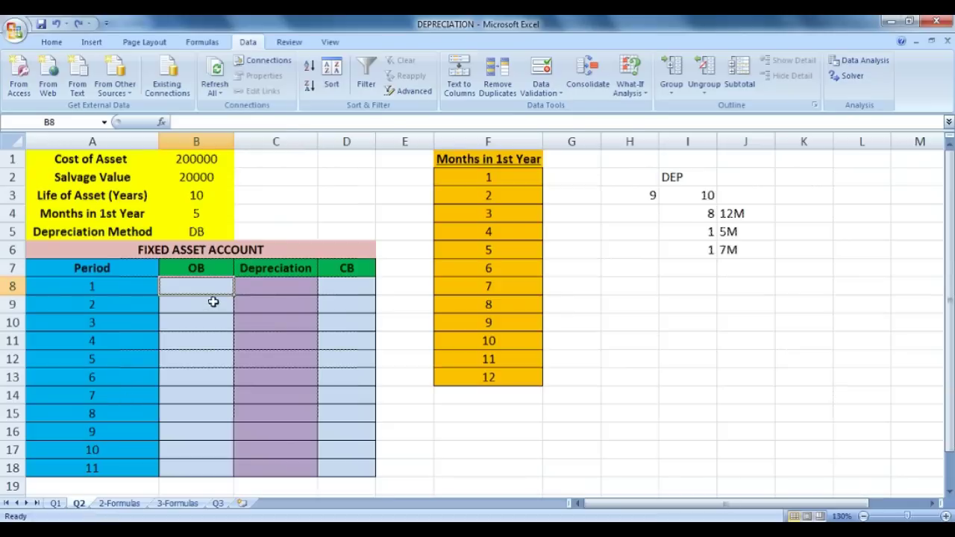
type("2")
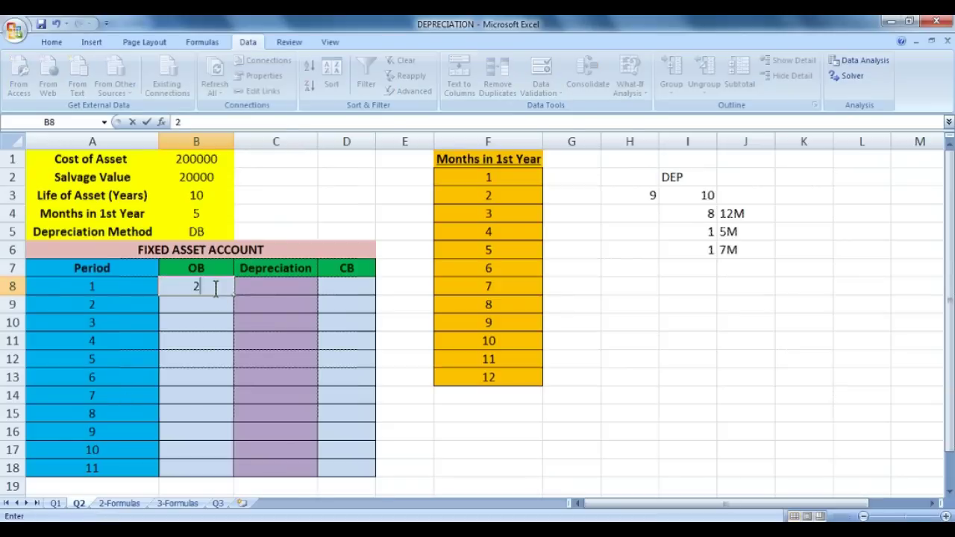
type("00000")
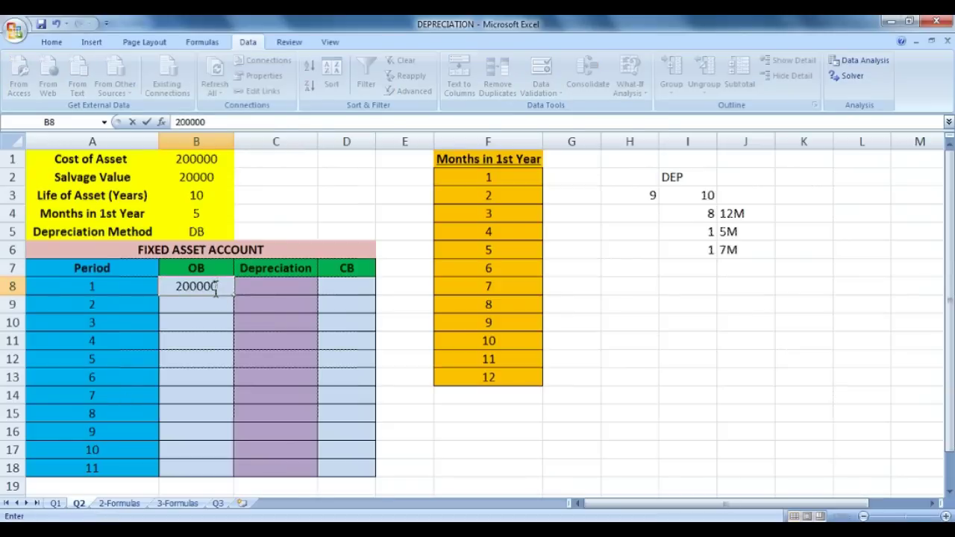
key("Return")
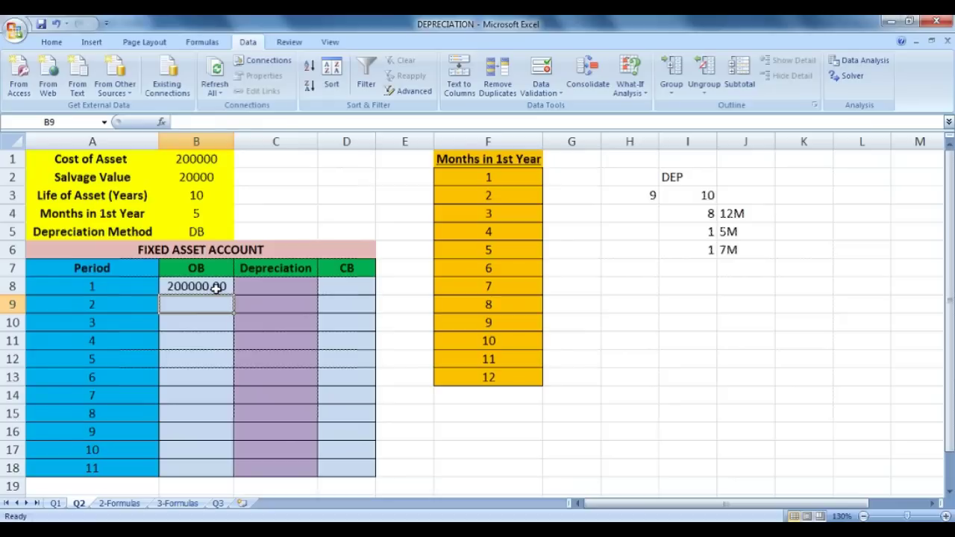
Enter =IF(COUNT(A9)=1,D8,"") as the second period's opening balance in B9
type("=")
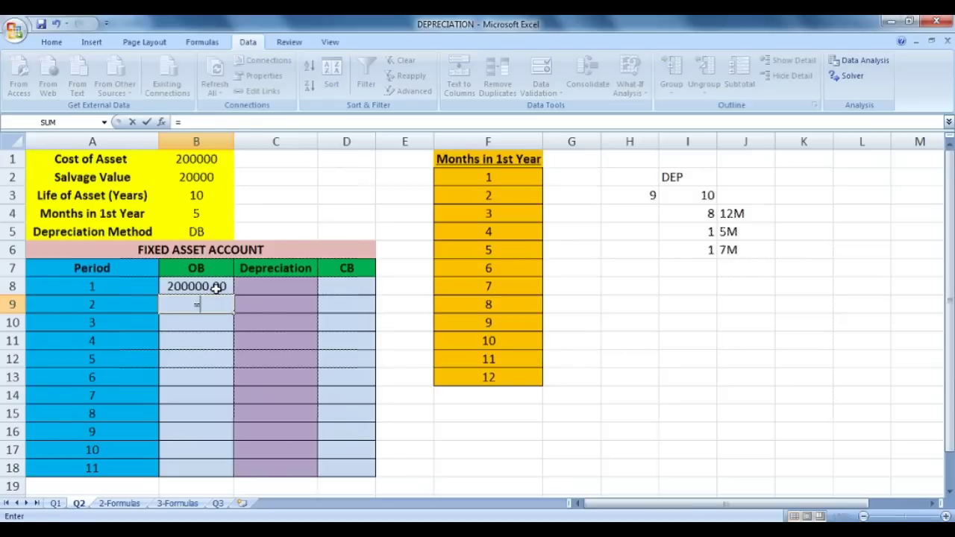
type("IF(")
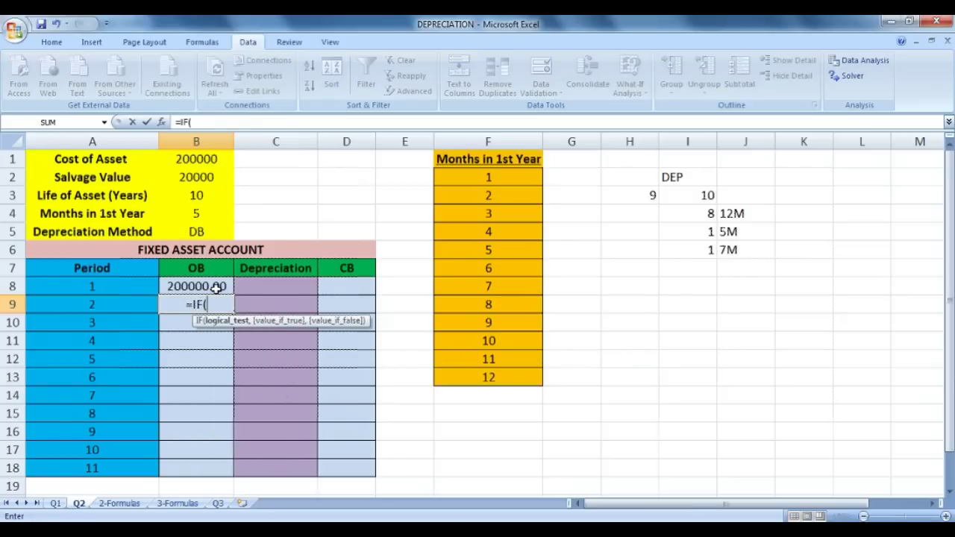
type("COUNT(")
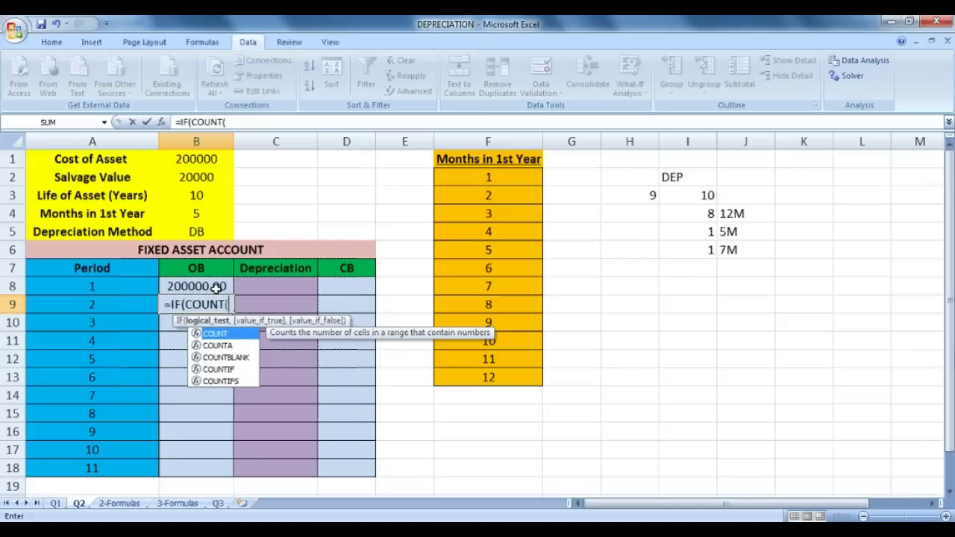
left_click(69, 305)
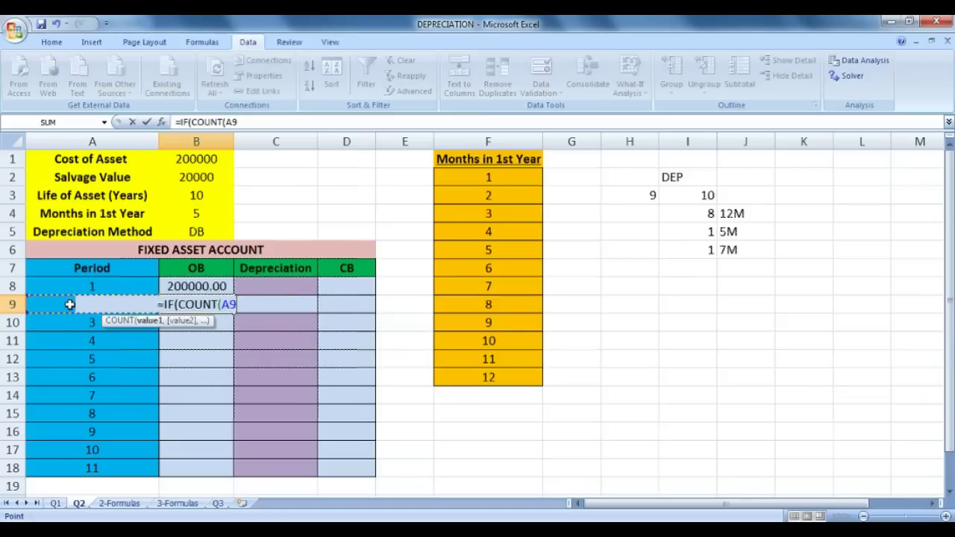
type(")")
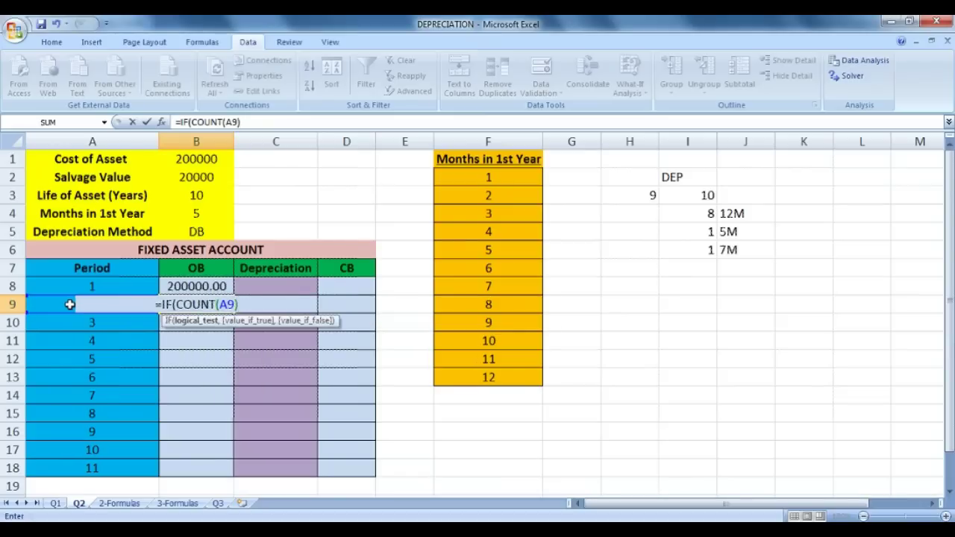
type("=1,")
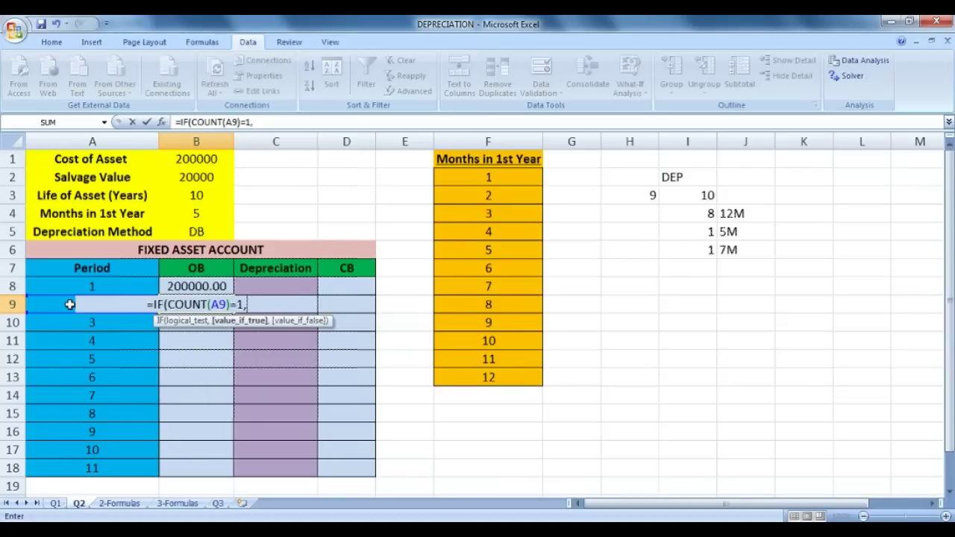
left_click(345, 286)
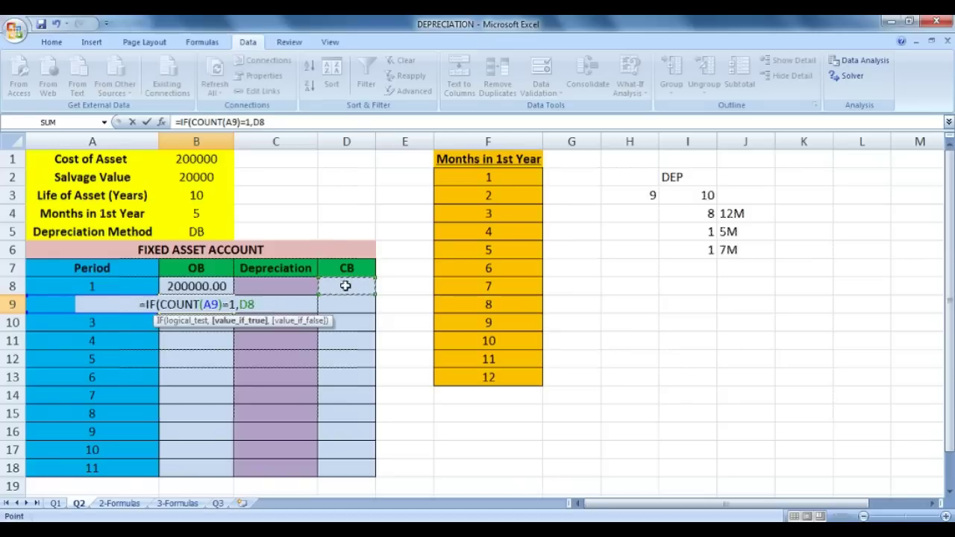
type(",\"\")")
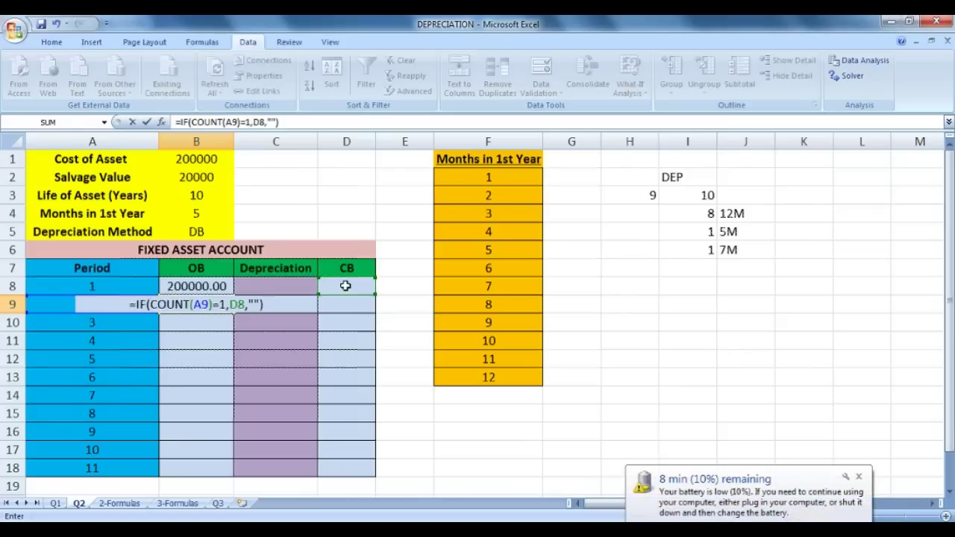
key("Return")
Dismiss the battery notification and fill the opening balance formula from B9 down to B18
left_click(226, 286)
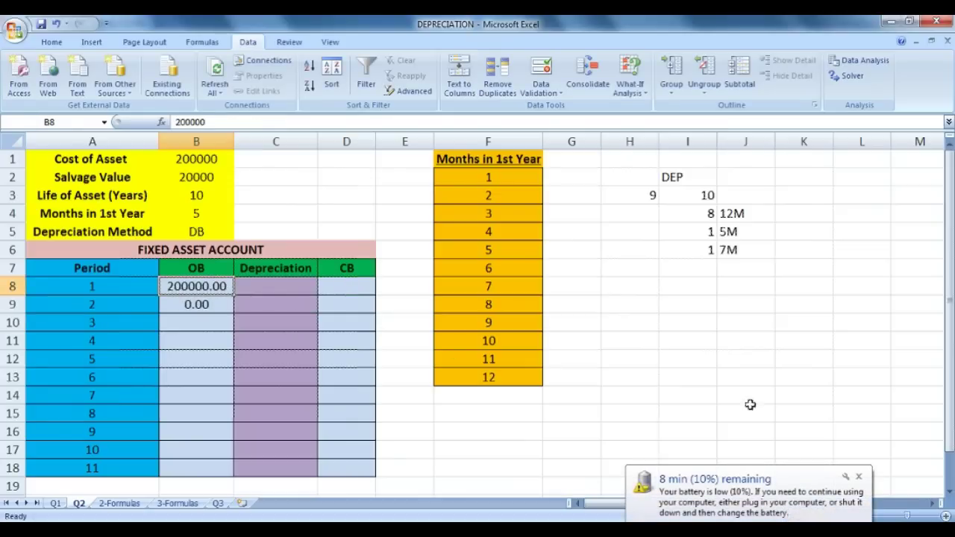
left_click(859, 478)
left_click(216, 304)
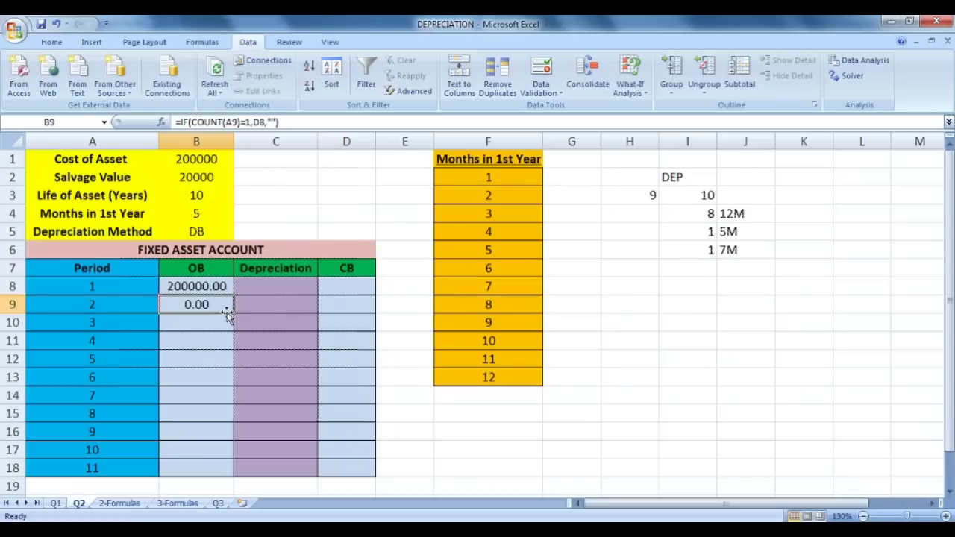
left_click_drag(233, 315, 191, 481)
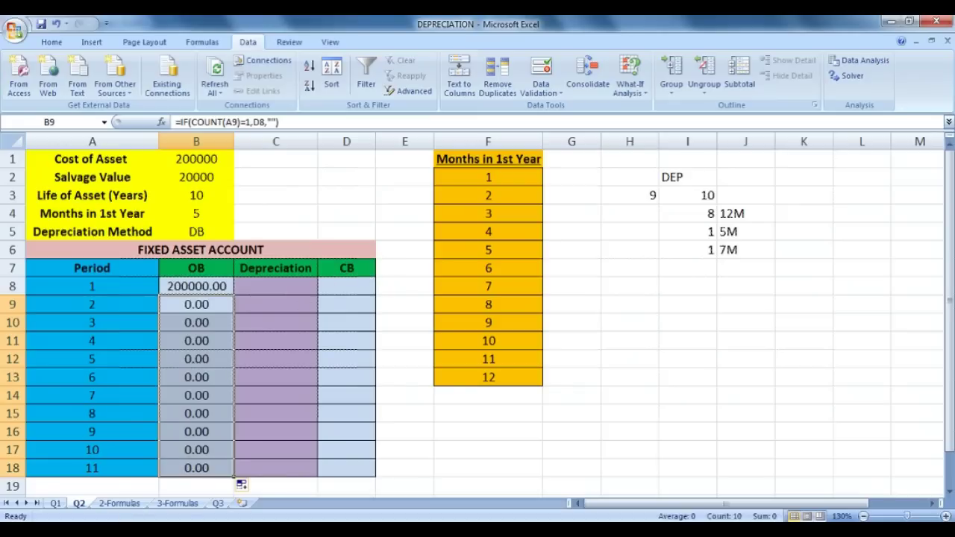
Examine the CB rule on the 2-Formulas sheet, covering its OB minus Depreciation part, and return to the Q2 sheet
left_click(123, 505)
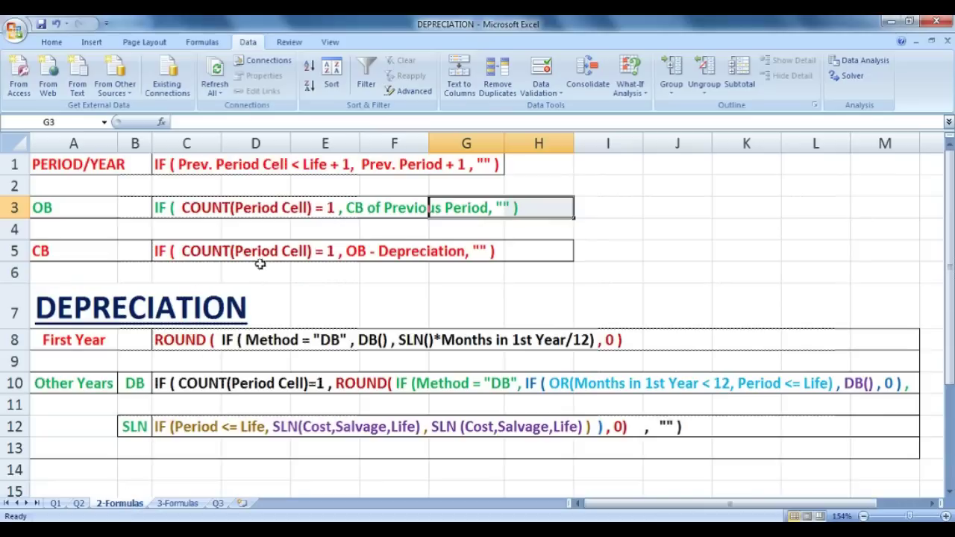
left_click_drag(351, 252, 540, 249)
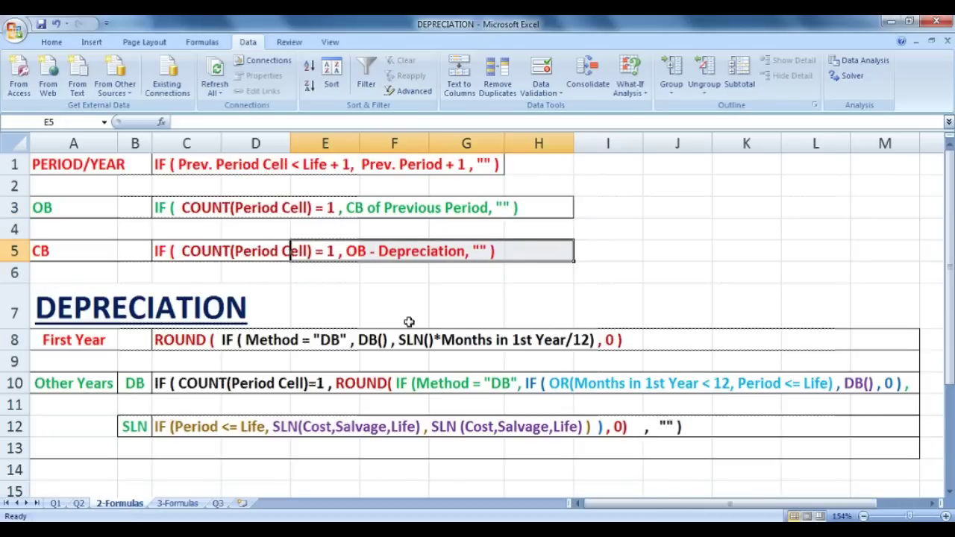
left_click(79, 504)
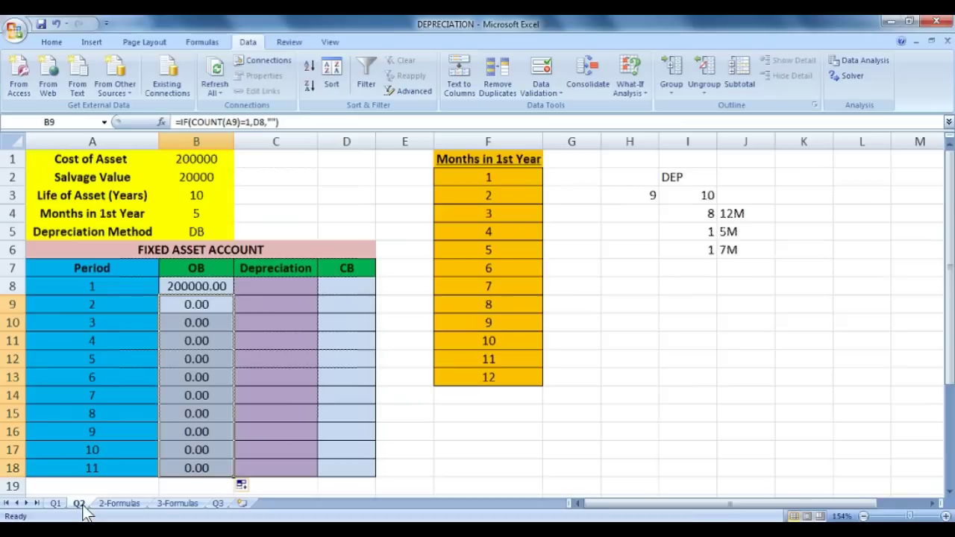
Enter =IF(COUNT(A8)=1,B8-C8,"") as the first period's closing balance in Q2 cell D8
left_click(143, 283)
left_click(346, 290)
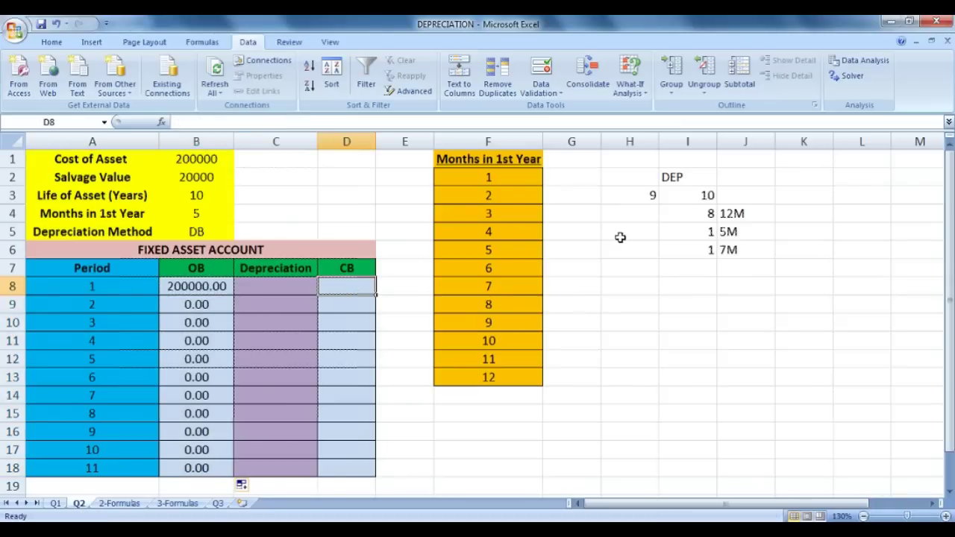
type("=")
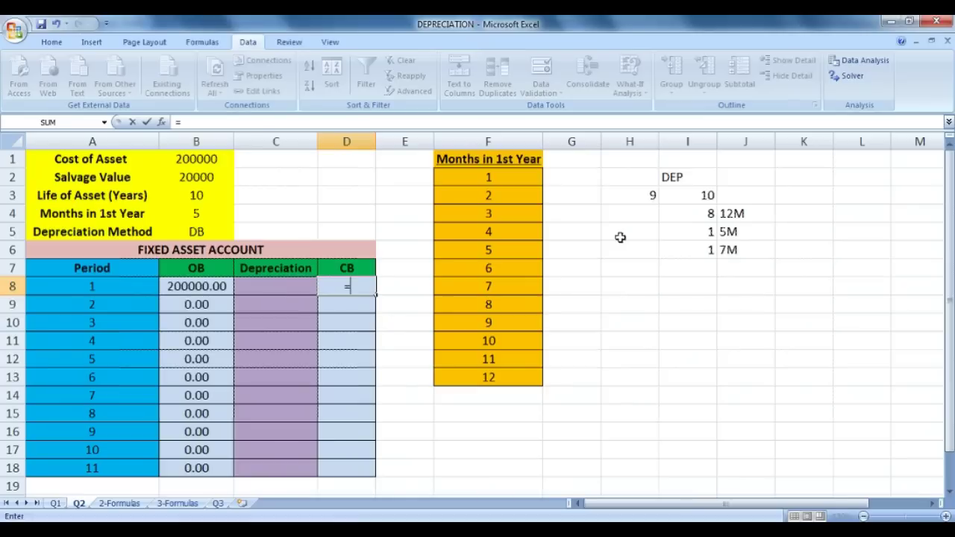
type("IF(")
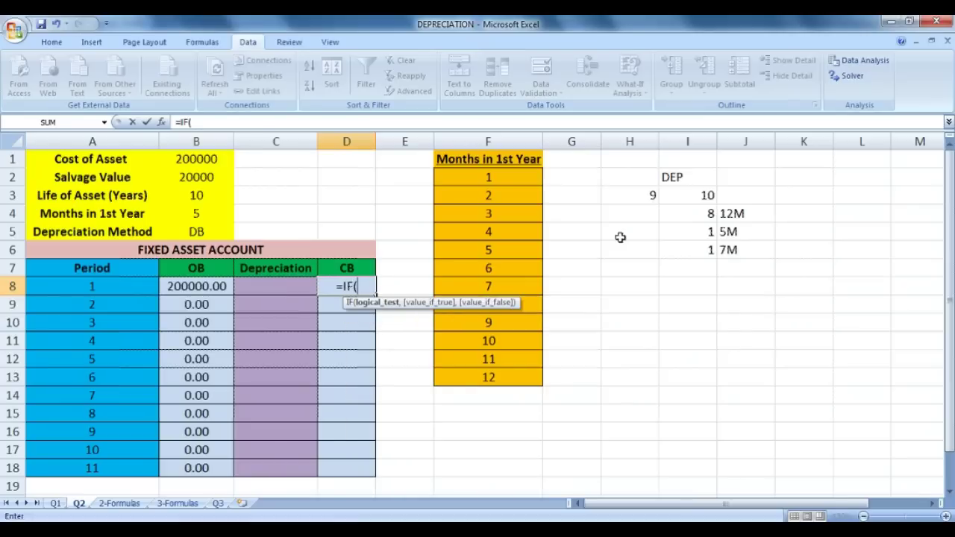
type("COUNT")
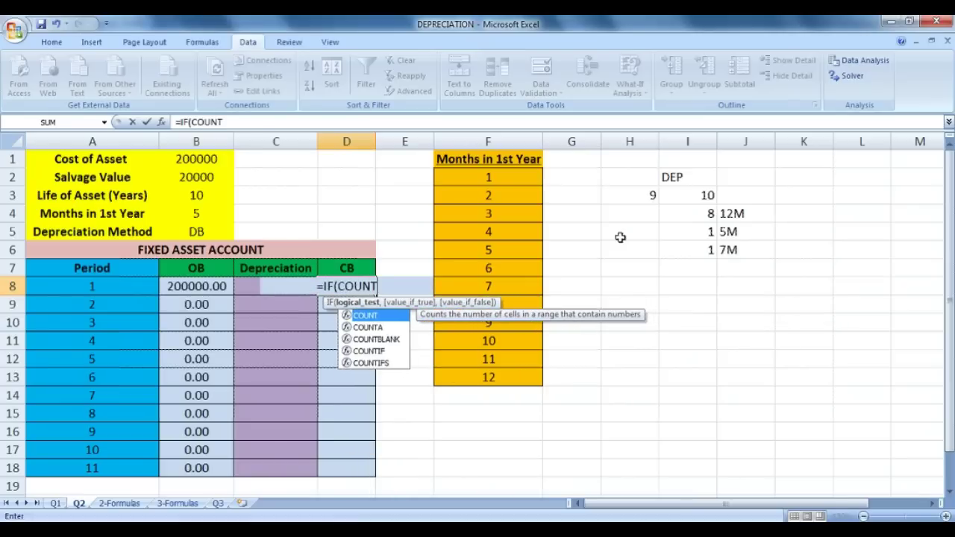
type("(")
left_click(134, 291)
type(")=")
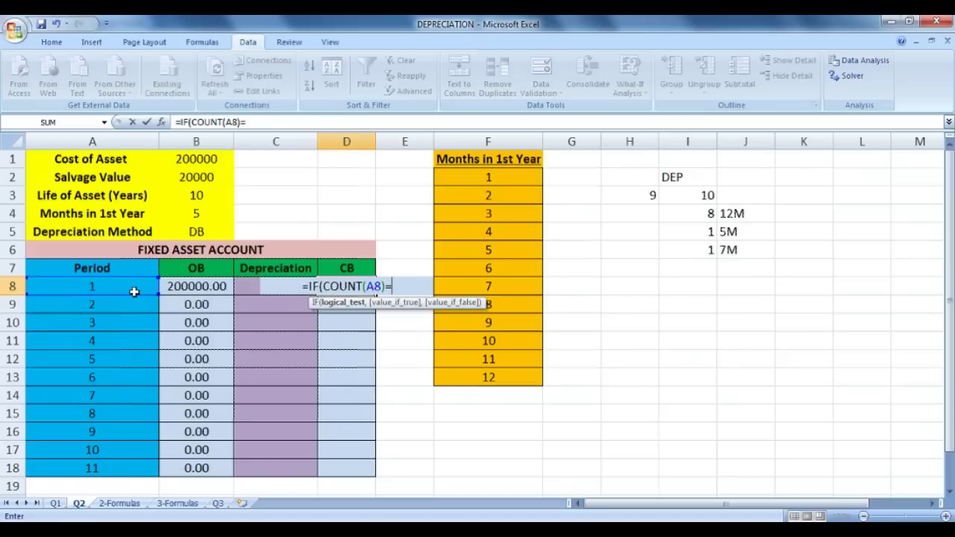
type("1,")
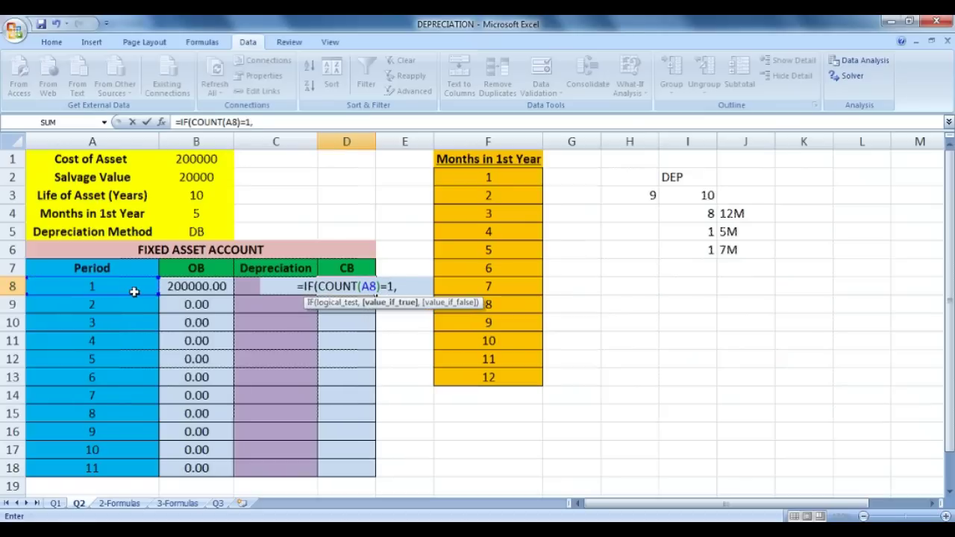
left_click(203, 287)
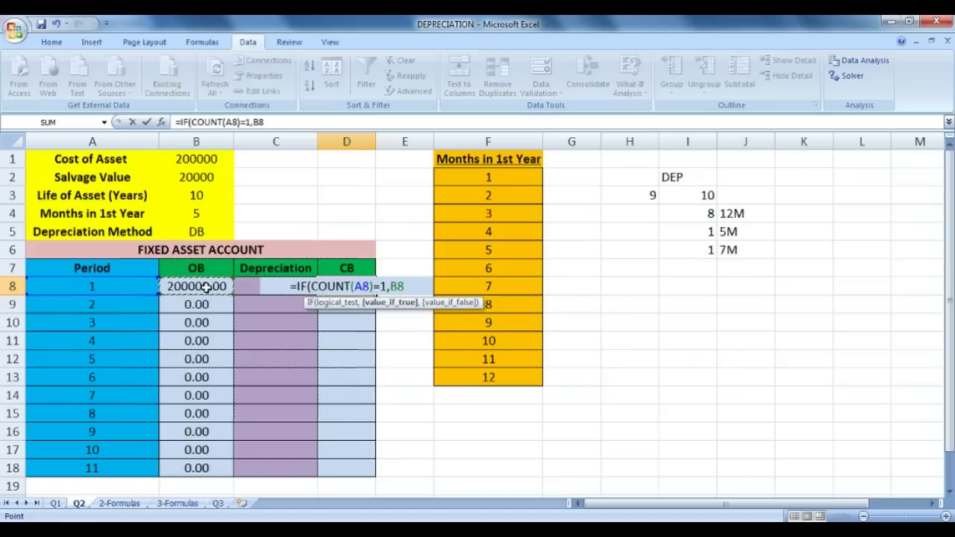
type("-C")
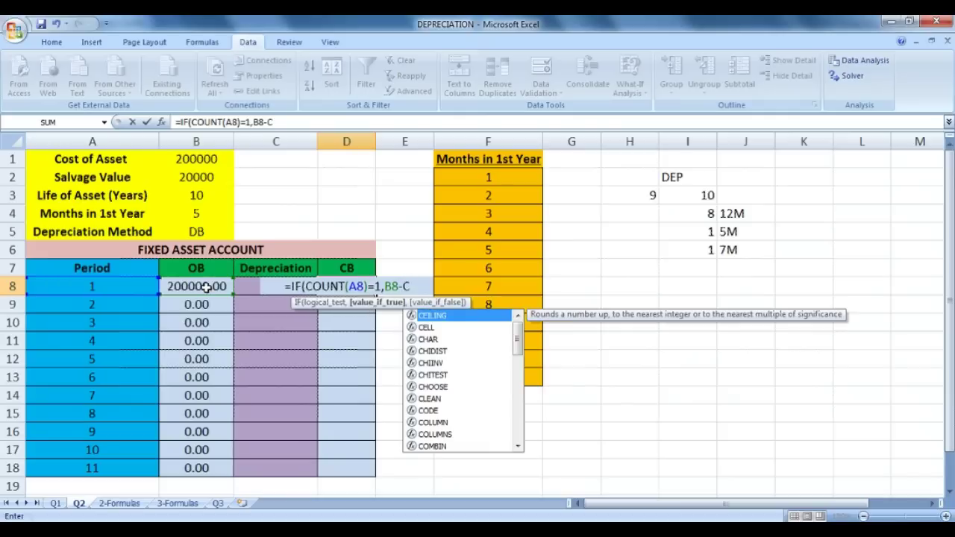
type("8")
type(",\"\")")
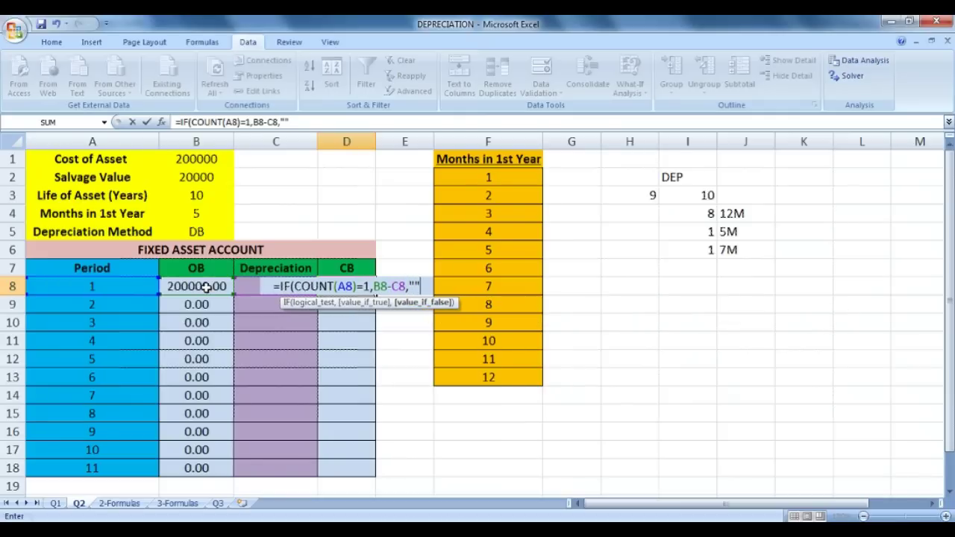
key("Return")
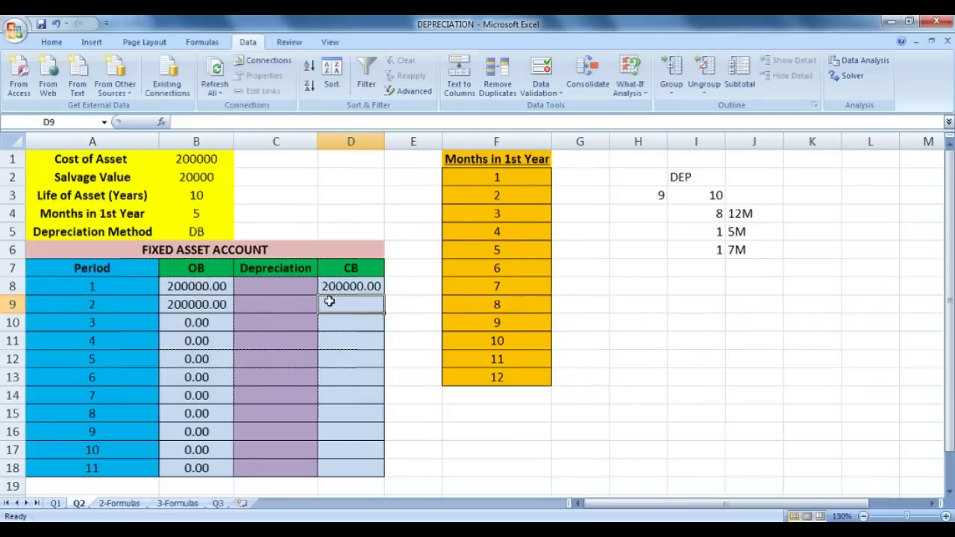
Fill the closing balance formula from D8 down to D18, undoing the extra fill below the table
left_click(349, 286)
left_click_drag(384, 296, 366, 450)
scroll(491, 423, "down", 1)
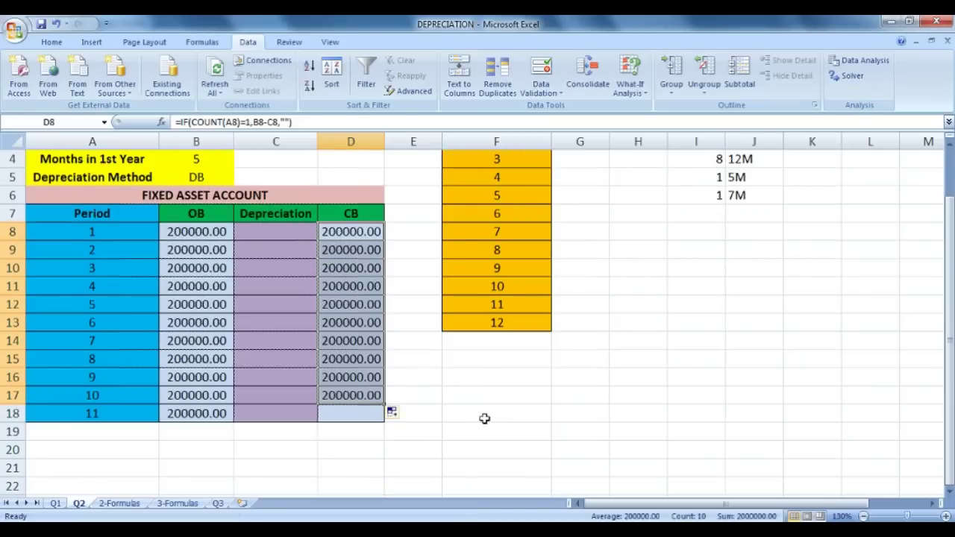
left_click_drag(364, 399, 386, 422)
left_click(407, 379)
left_click_drag(348, 304, 390, 449)
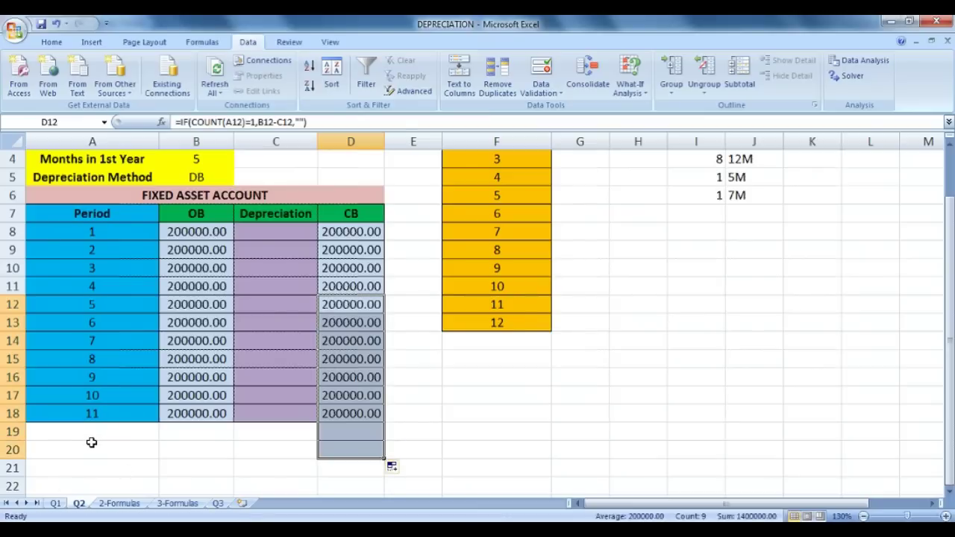
key("ctrl+z")
key("ctrl+z")
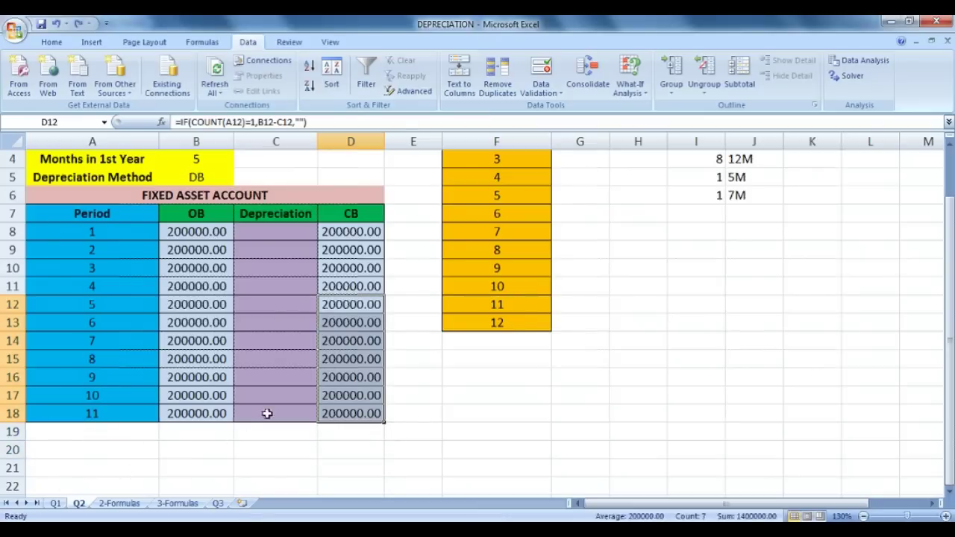
scroll(241, 420, "up", 1)
Select Q2 cell C8 and examine the First Year depreciation rule on the 2-Formulas sheet, covering its ROUND and IF parts
left_click(291, 286)
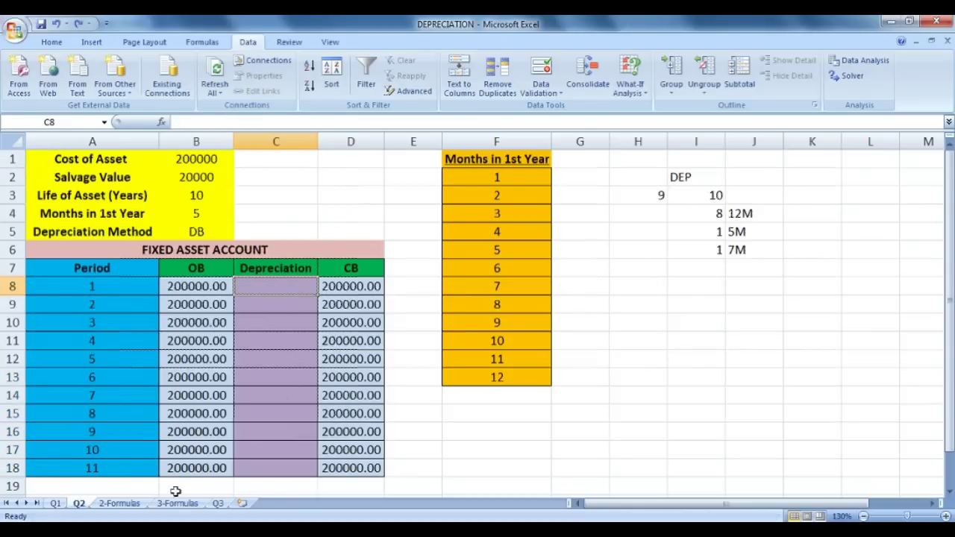
left_click(123, 504)
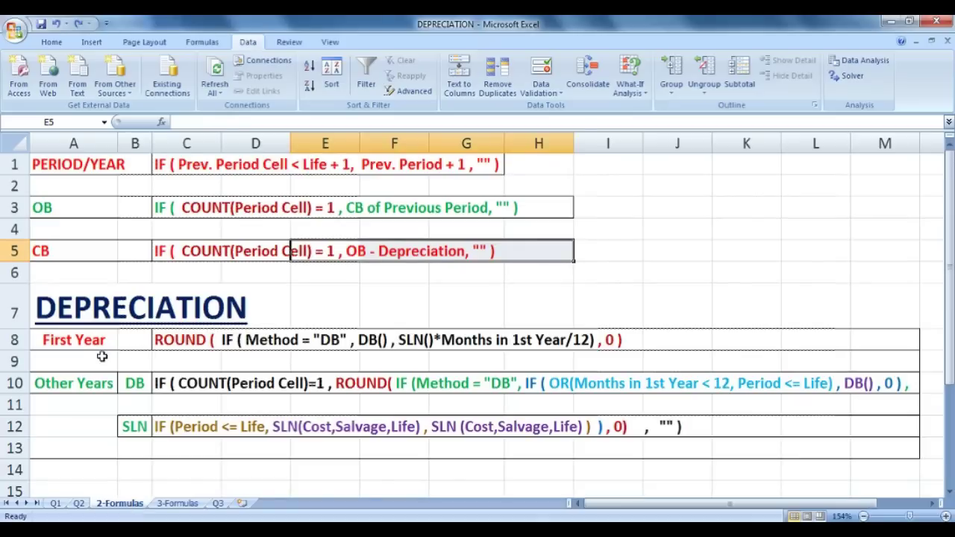
left_click_drag(80, 341, 623, 343)
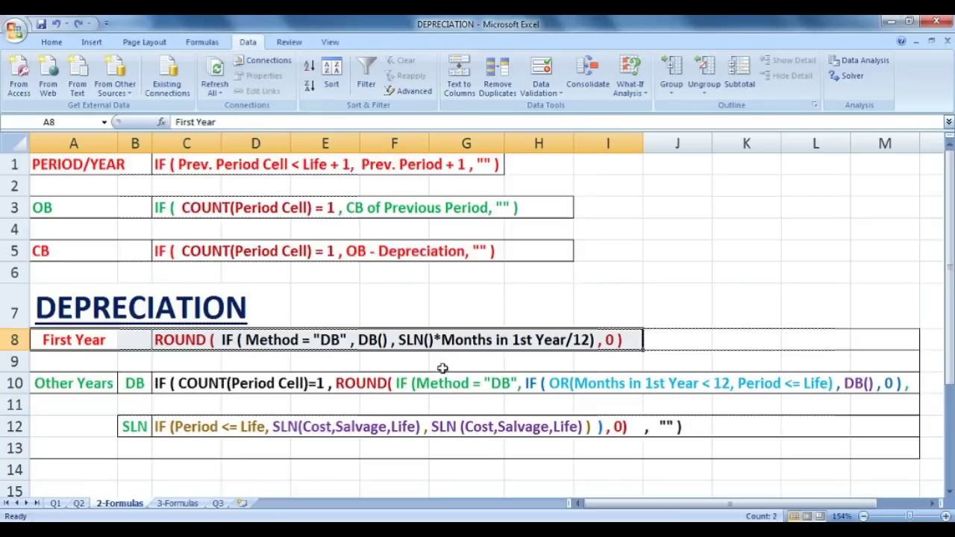
left_click(198, 340)
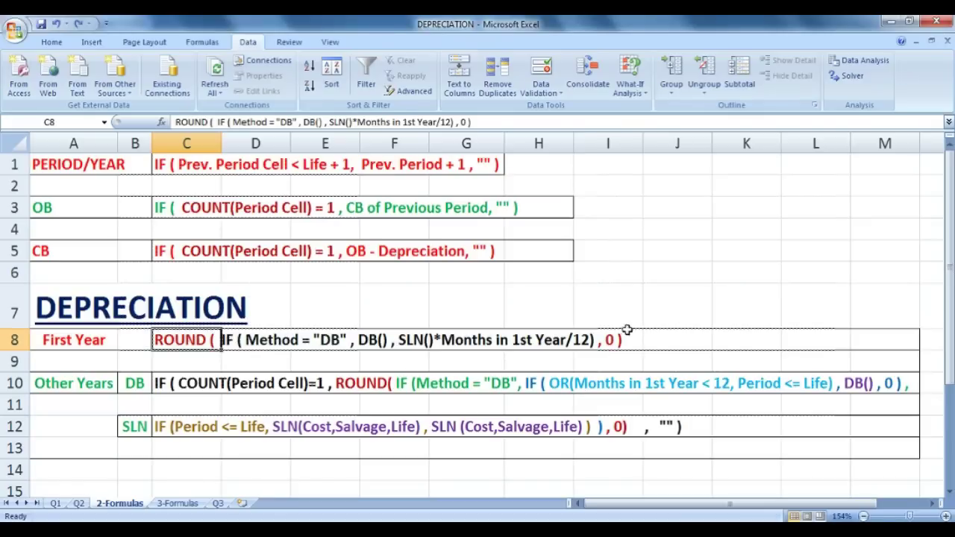
left_click(617, 340)
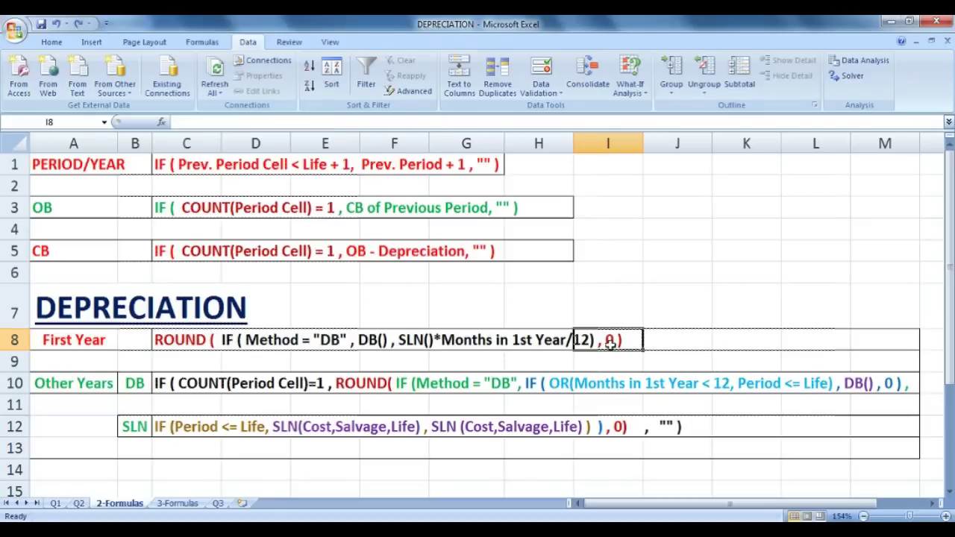
left_click(231, 340)
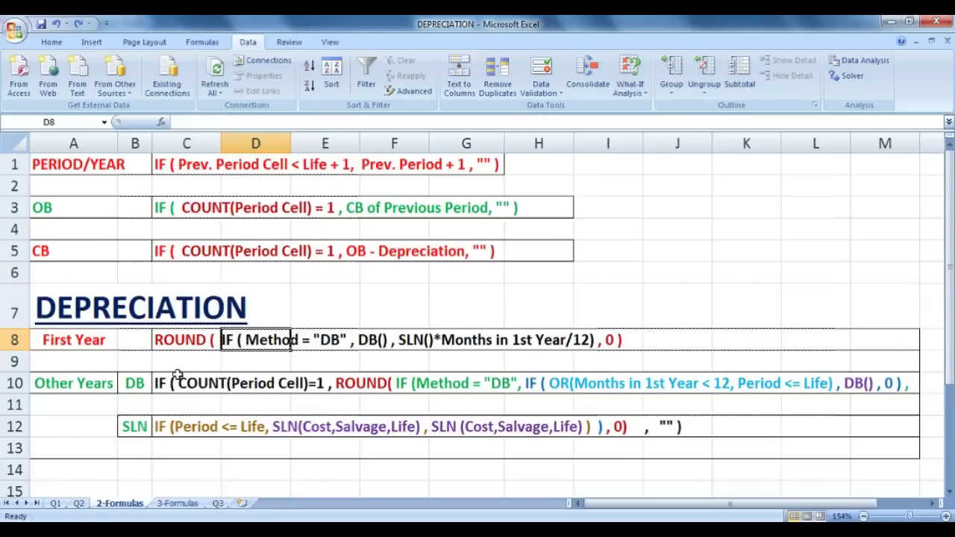
Begin the first period's depreciation formula in Q2 cell C8 with =ROUND(IF(B5="DB",
left_click(78, 502)
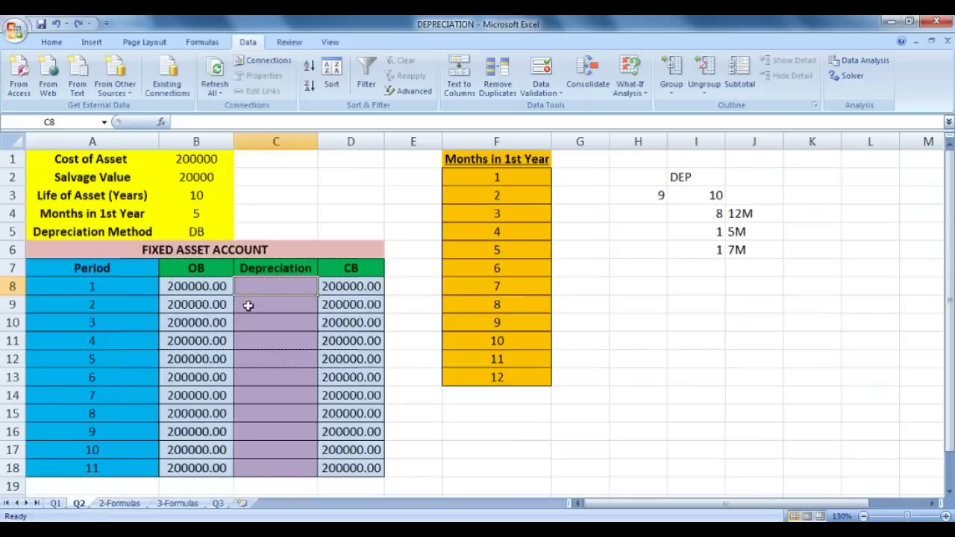
type("=")
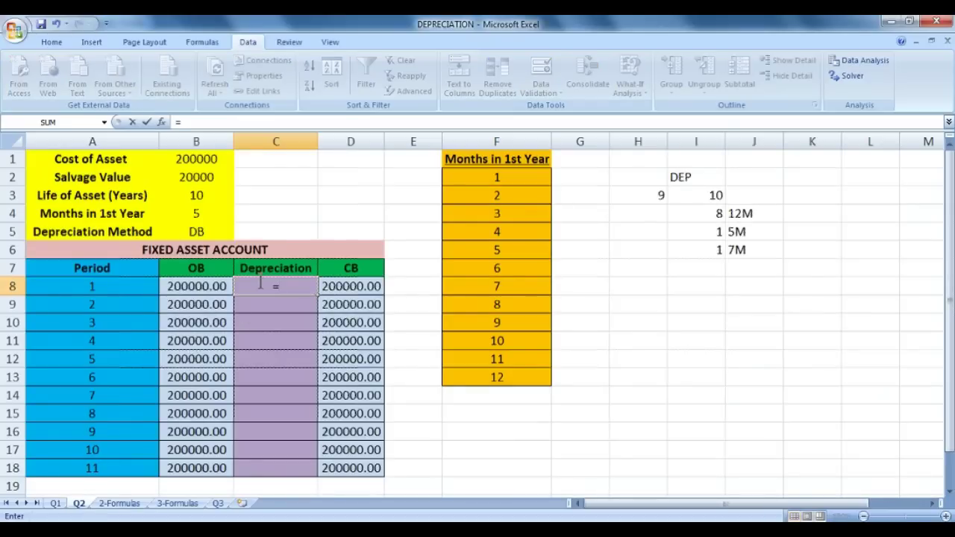
type("ROUND")
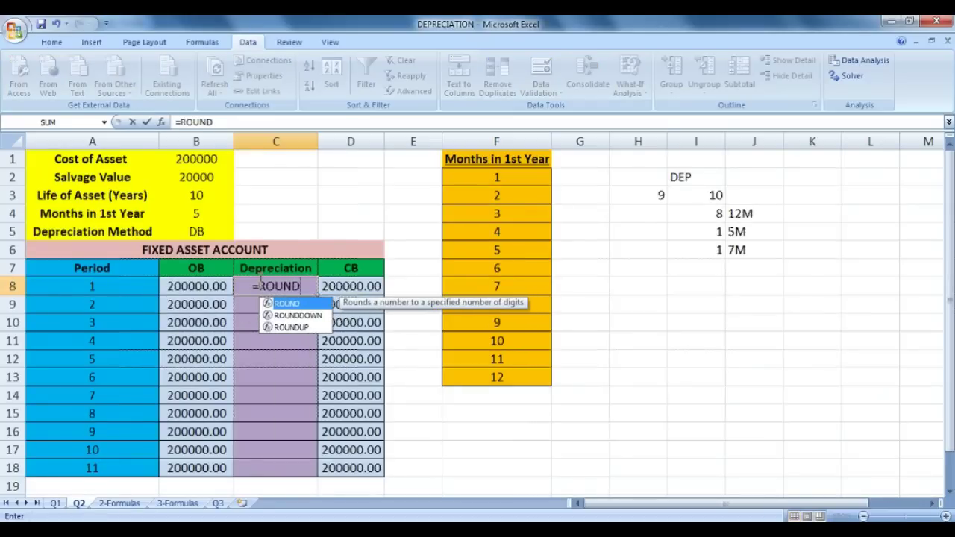
type("(IF")
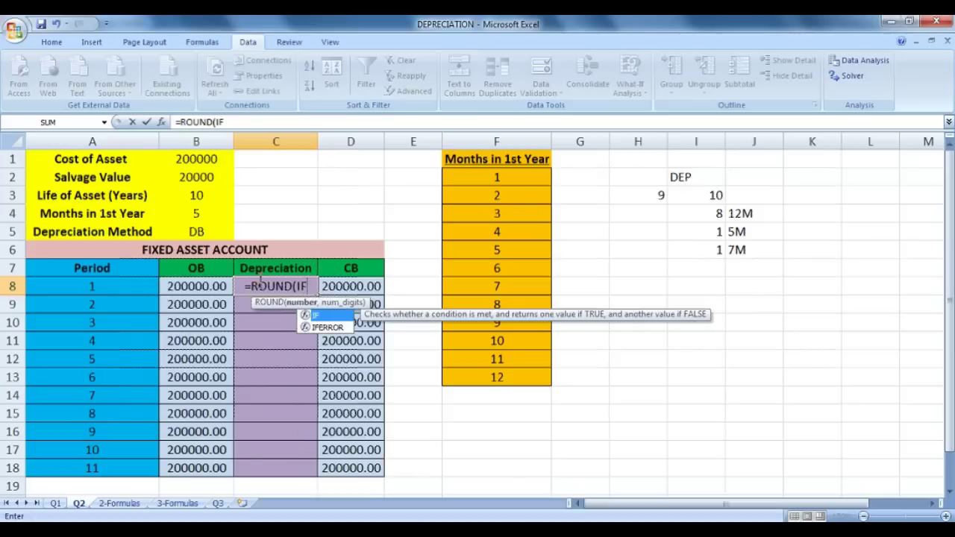
type("(")
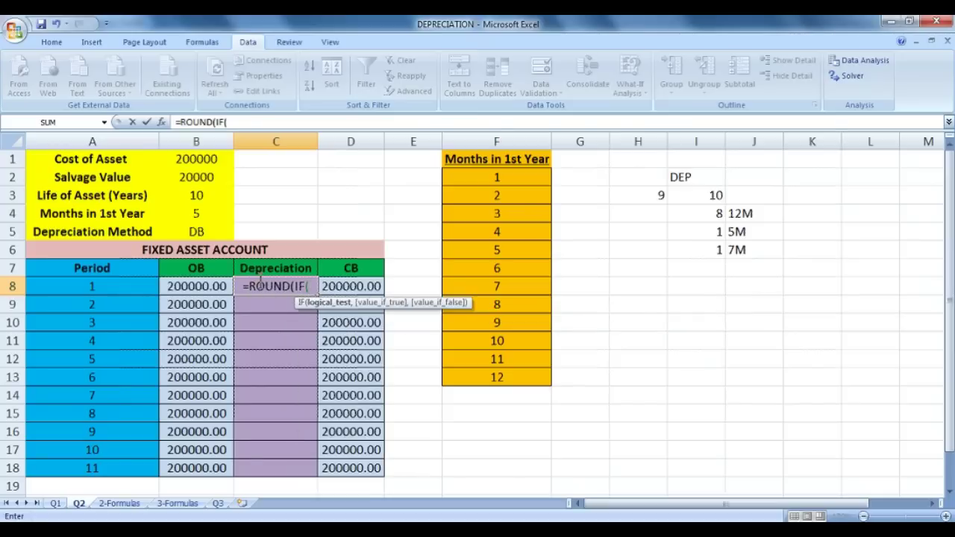
left_click(197, 232)
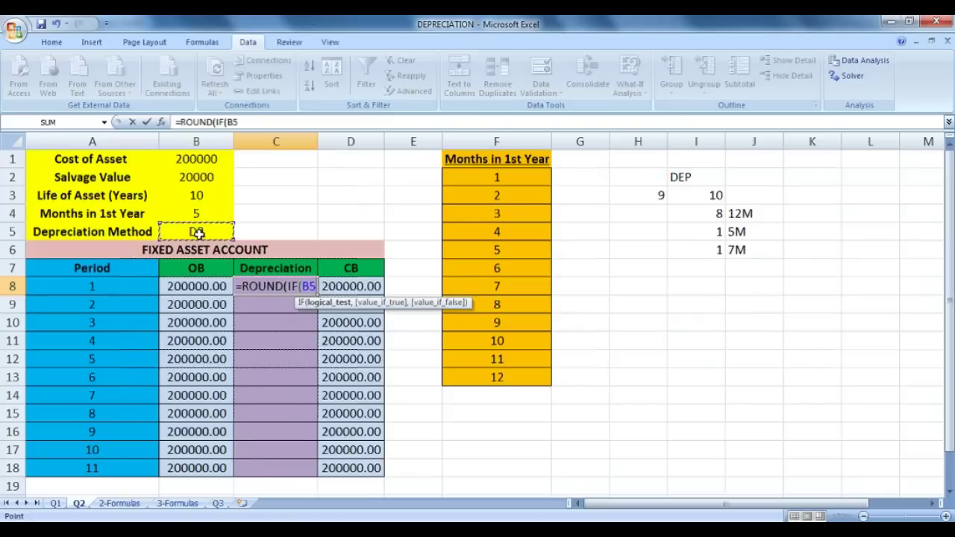
type("=\"d")
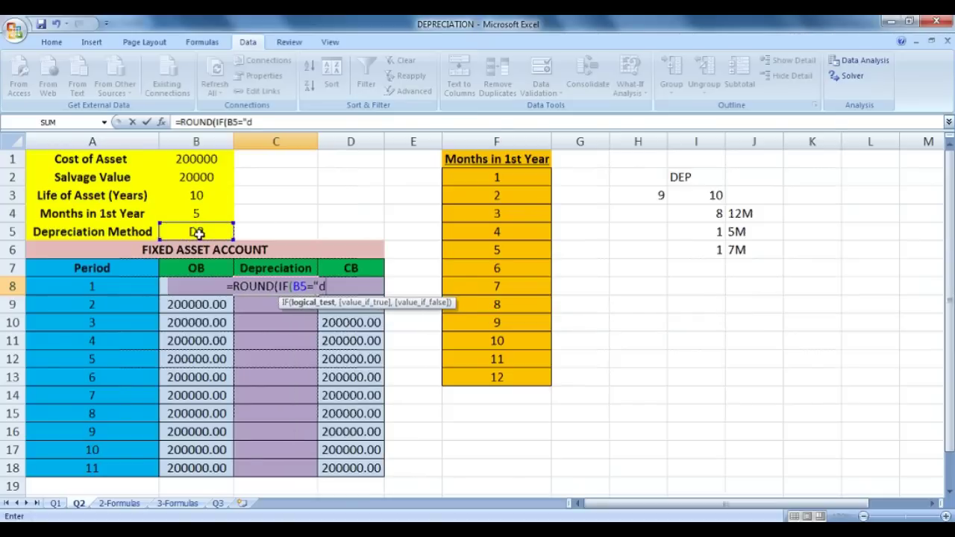
key("BackSpace")
type("DB\"")
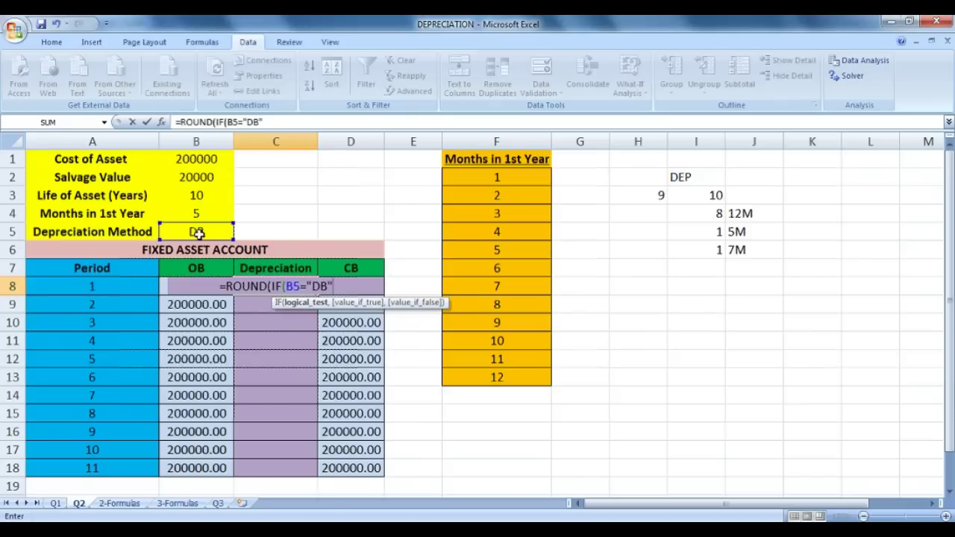
type(",")
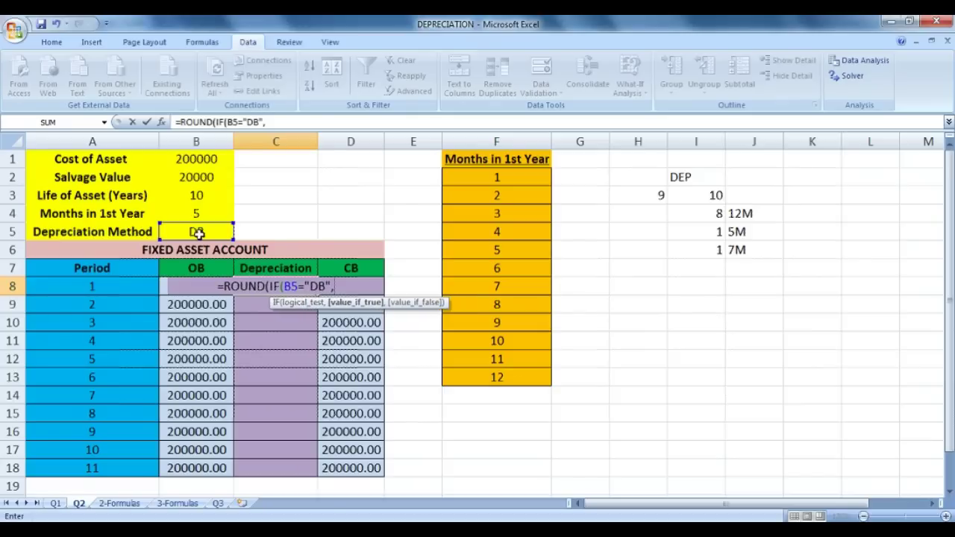
Insert the DB function as the IF's true value in C8, with Cost as $B$1 and Salvage as $B$2
type("DB")
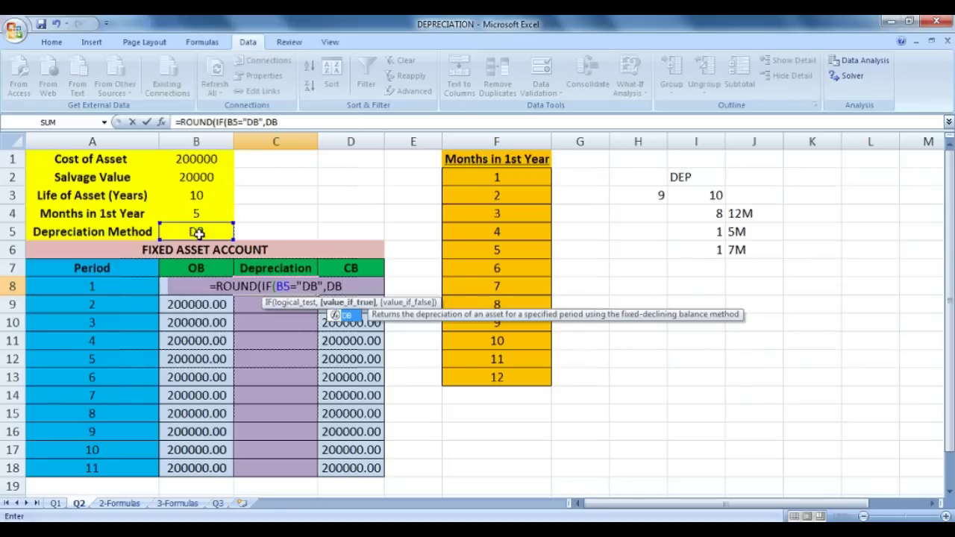
type("(")
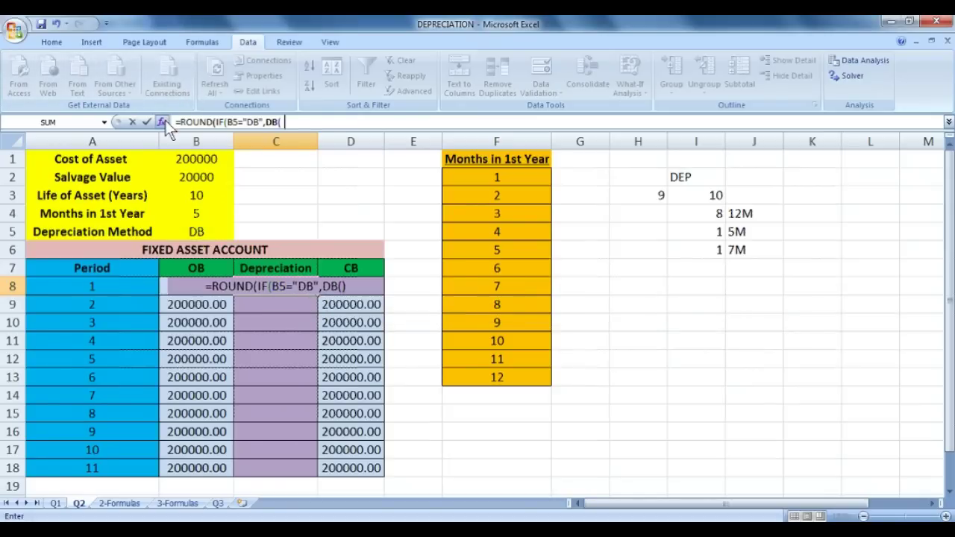
left_click(165, 121)
left_click_drag(666, 168, 549, 162)
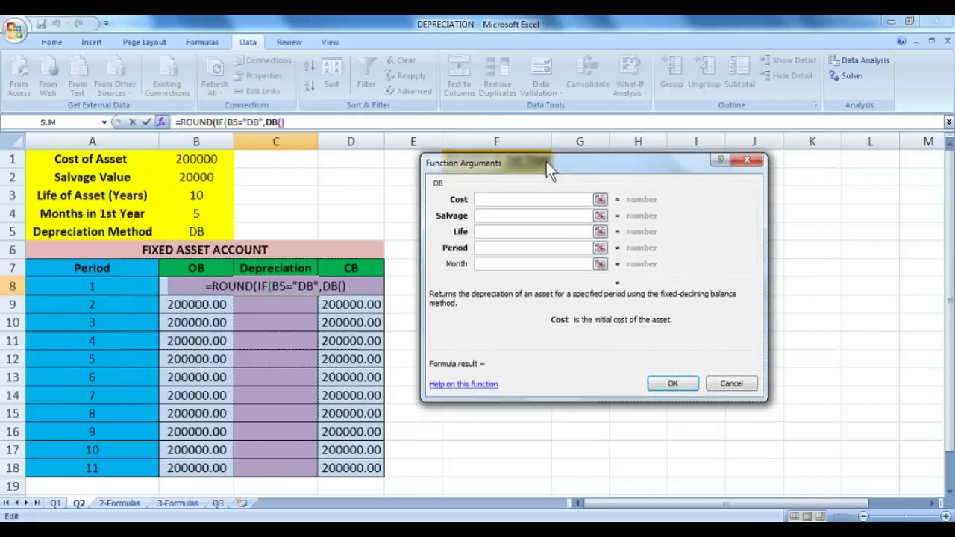
left_click(216, 159)
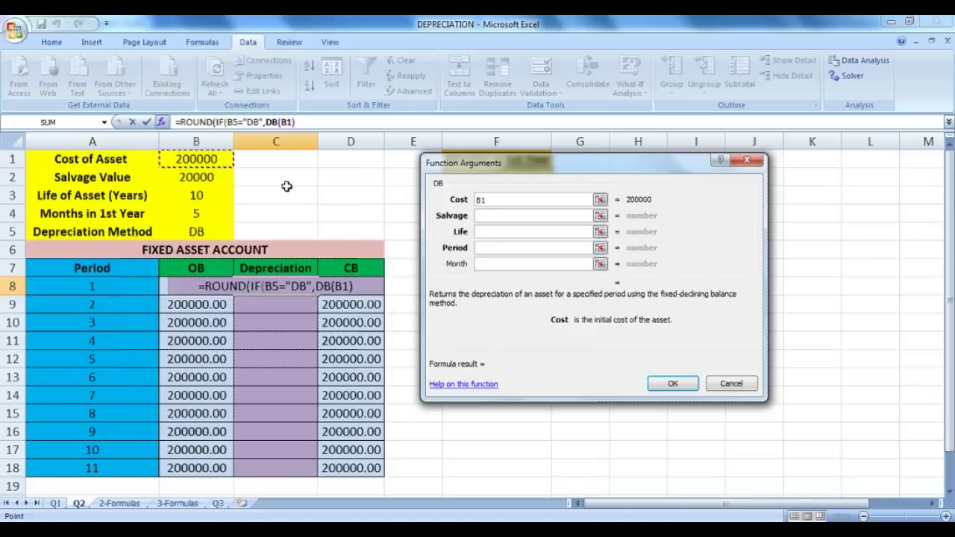
key("F4")
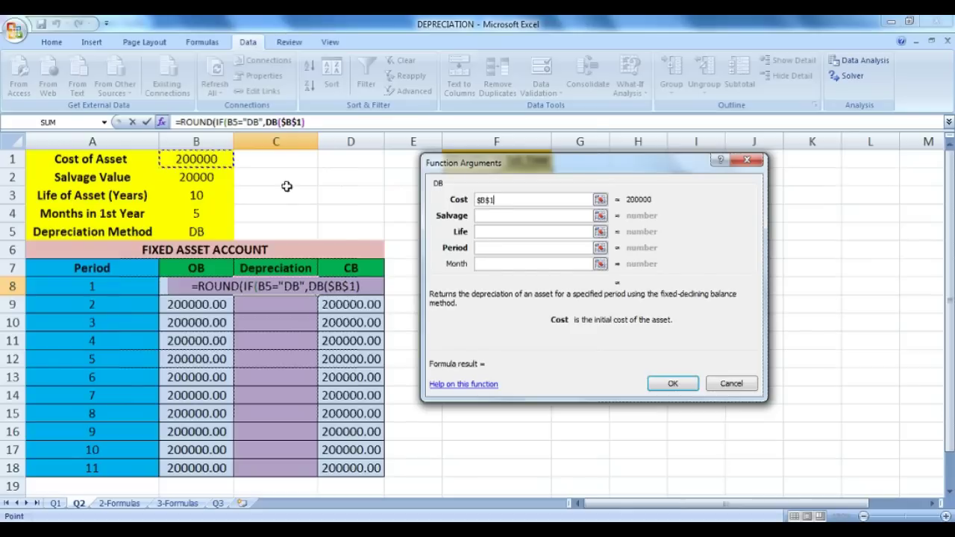
left_click(492, 216)
left_click(201, 176)
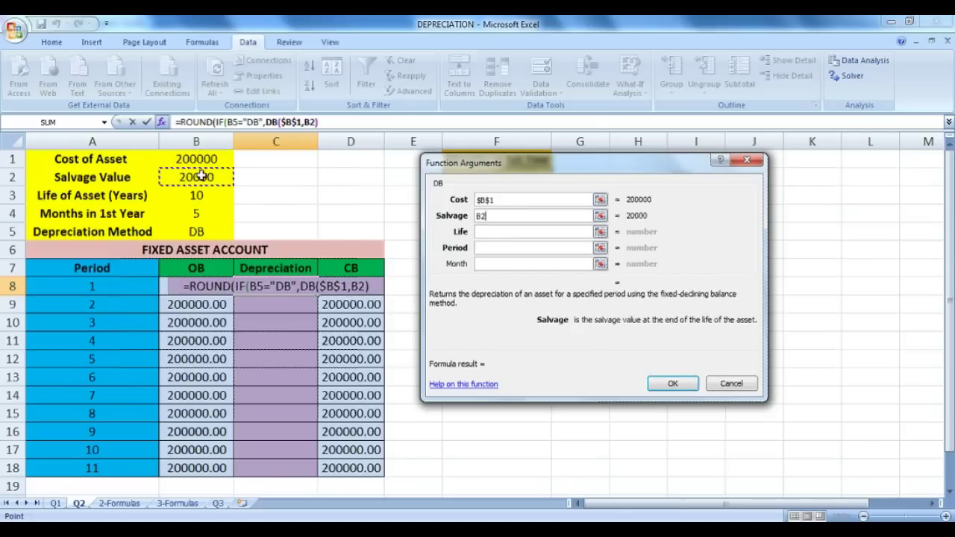
key("F4")
key("Tab")
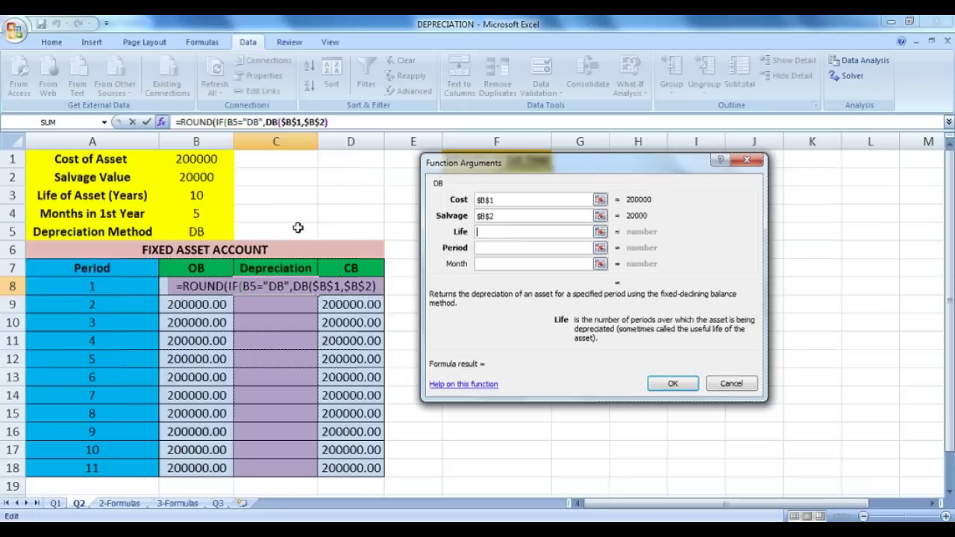
Complete the DB arguments with Life as $B$3, Period as A8 and Month as $B$4
left_click(209, 197)
key("F4")
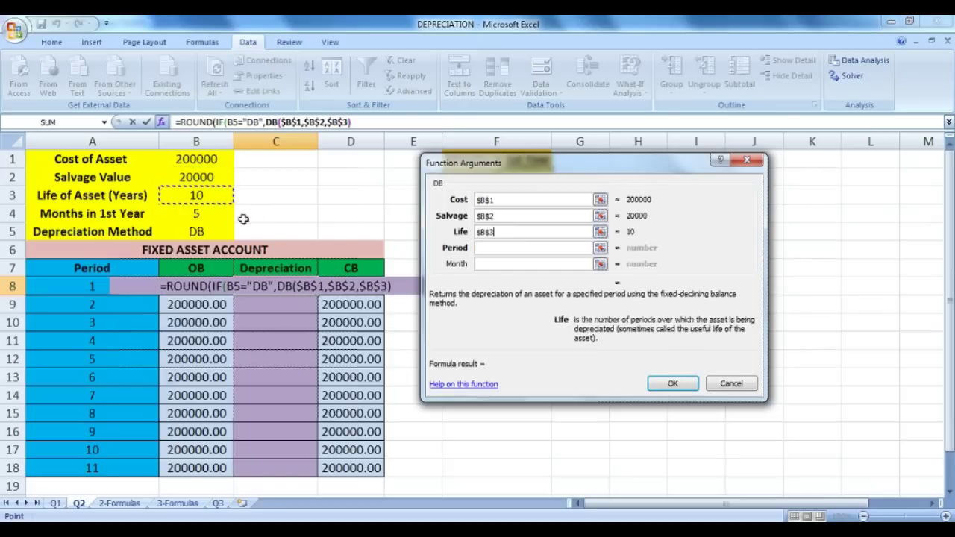
left_click(495, 249)
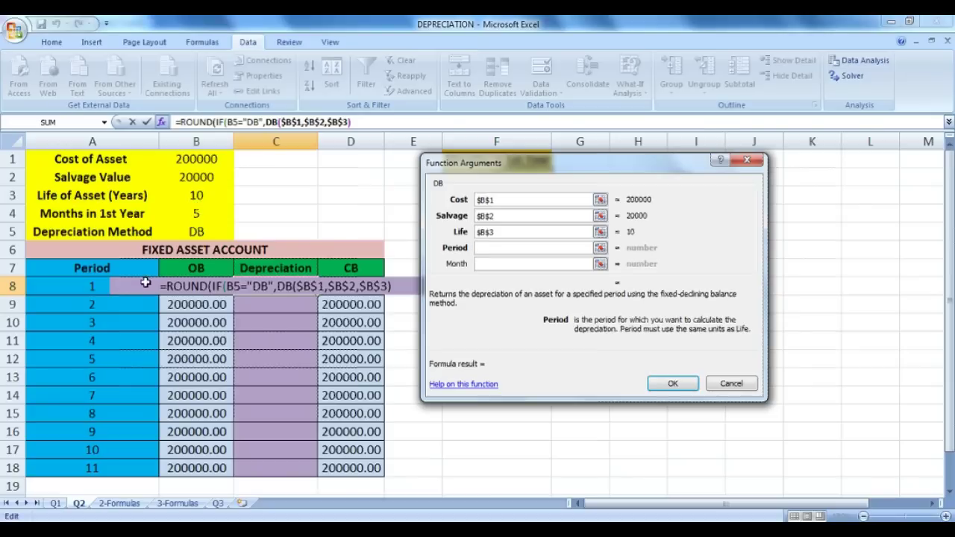
left_click(93, 288)
left_click(545, 266)
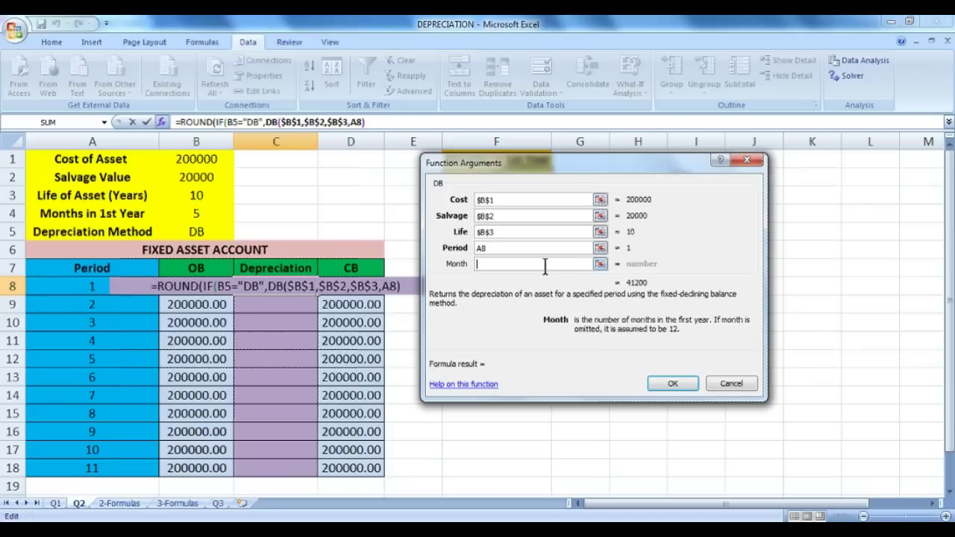
left_click(199, 216)
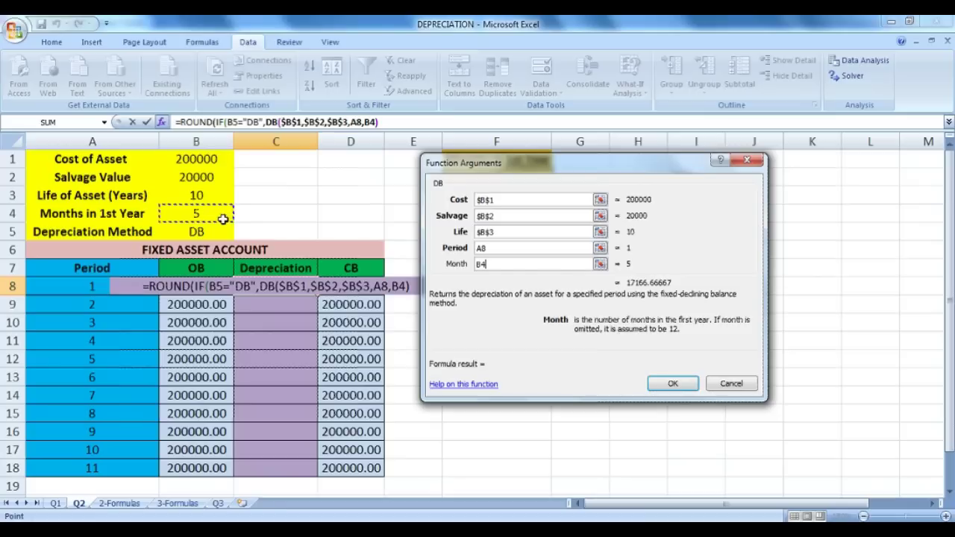
key("F4")
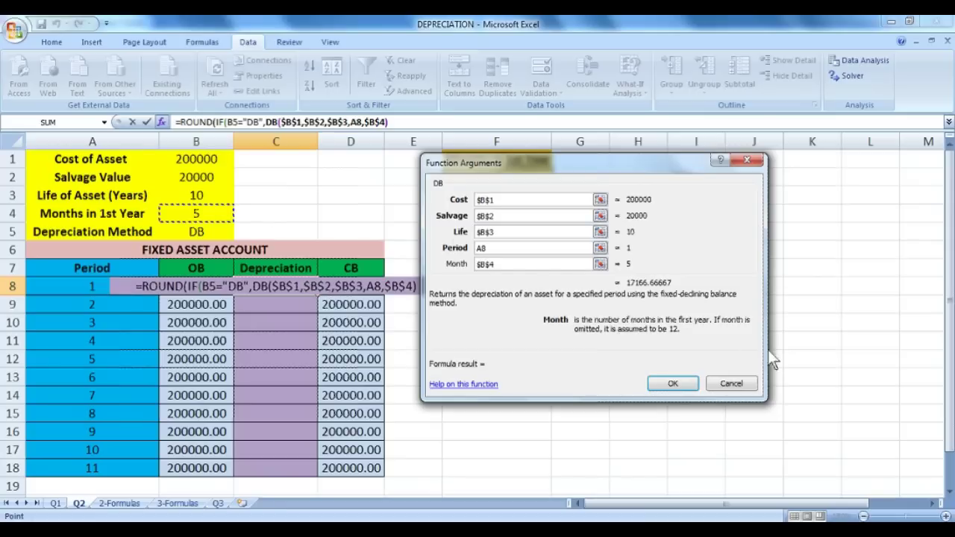
left_click(673, 385)
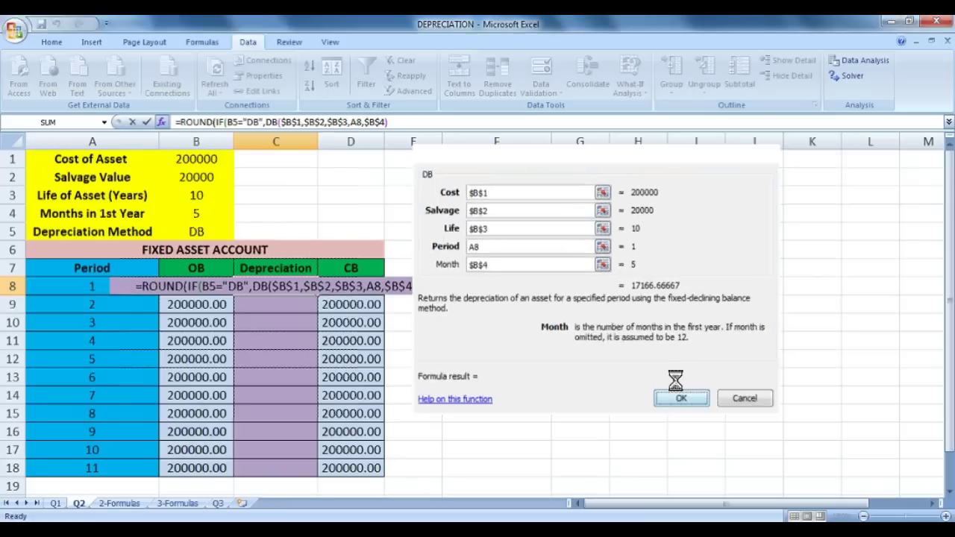
Add SLN(B1,B2,B3) followed by a multiplication sign as the IF's false value in the C8 formula
left_click(481, 305)
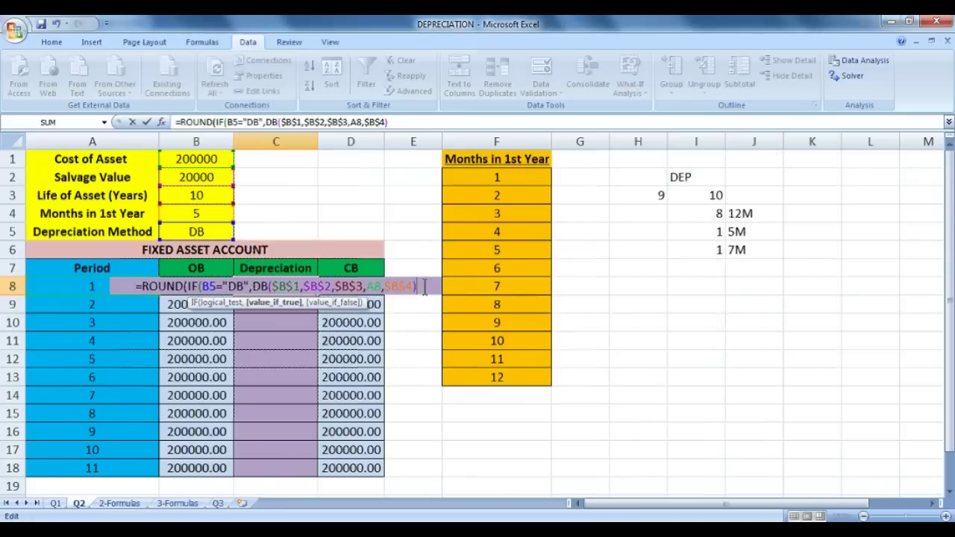
type(",")
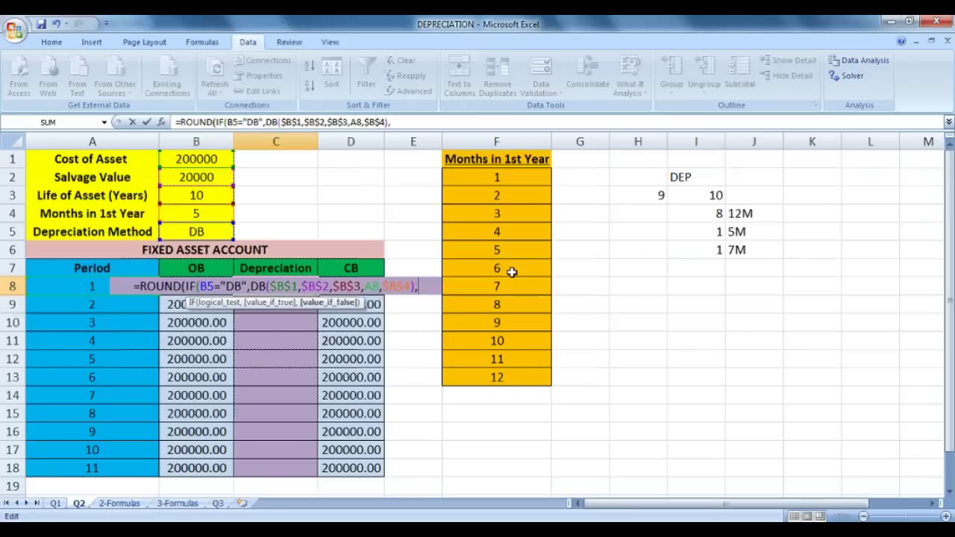
type("SLN")
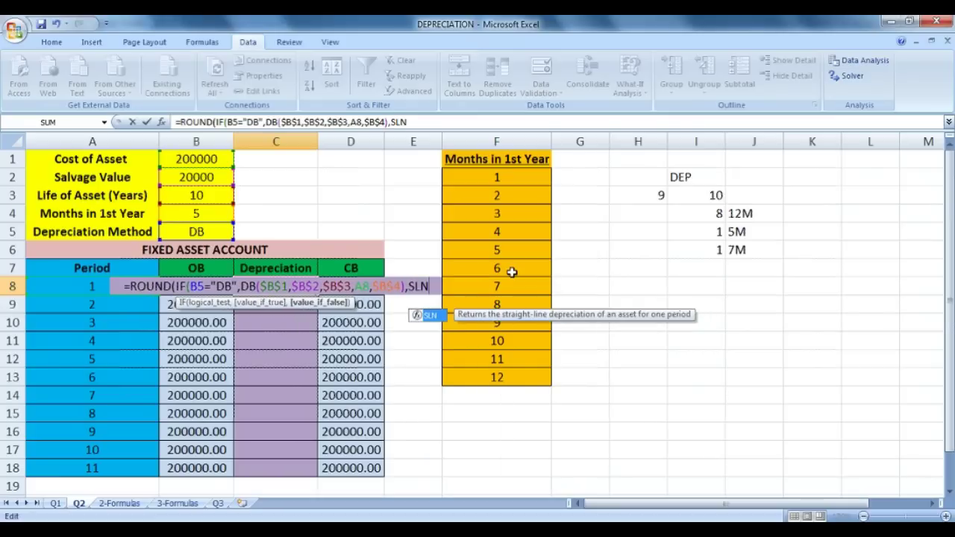
type("(")
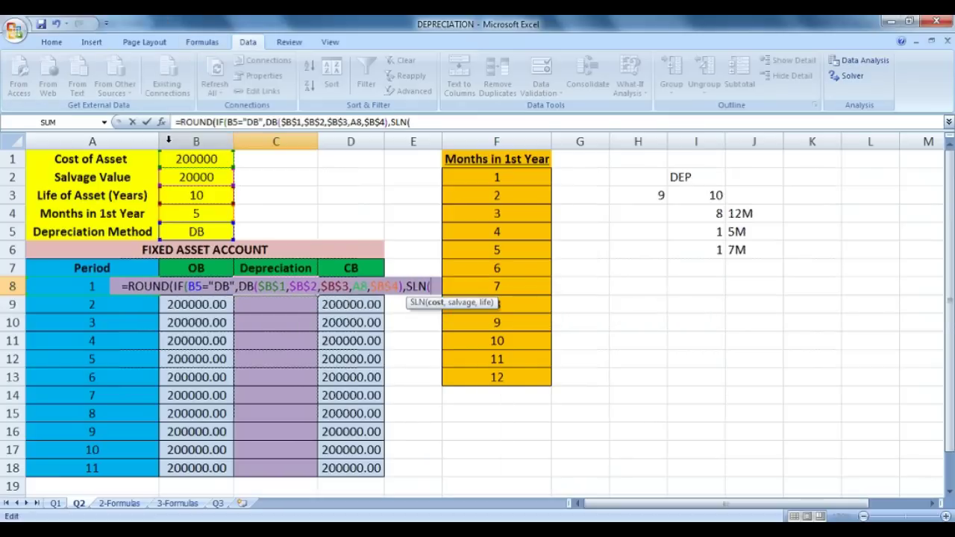
left_click(180, 159)
type(",")
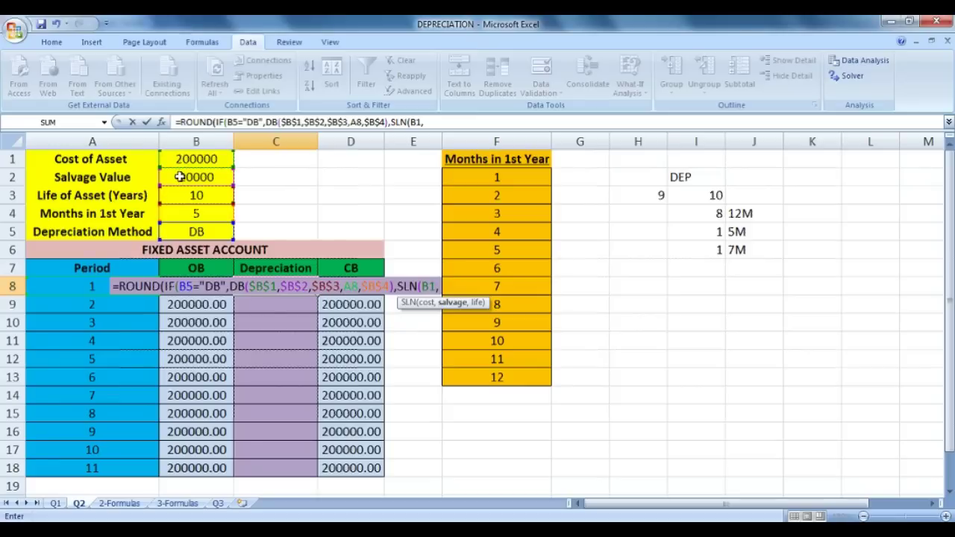
left_click(181, 177)
type(",")
left_click(195, 195)
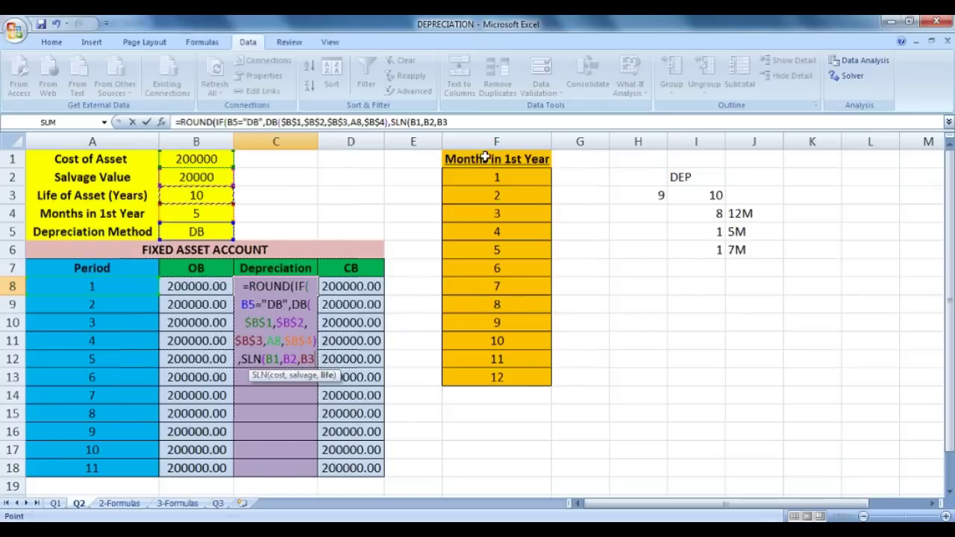
type("*")
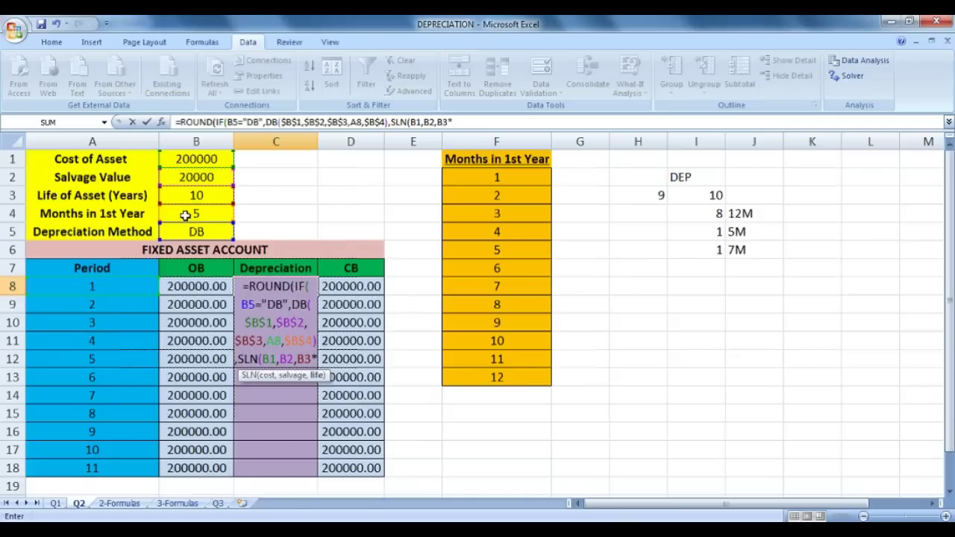
key("BackSpace")
type(")")
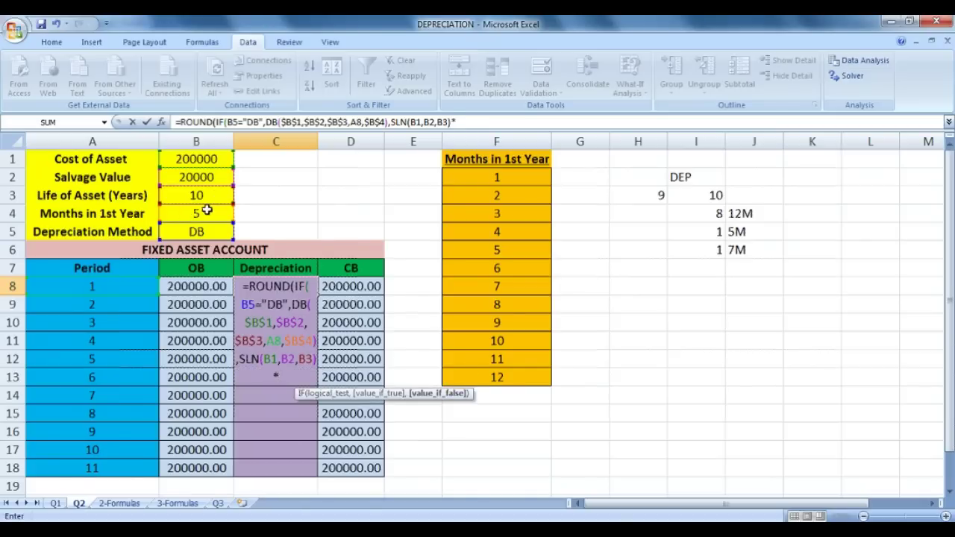
Multiply the SLN part by B4/12, close the IF, round to 0 decimals, and enter the formula in C8
left_click(203, 214)
type("/12")
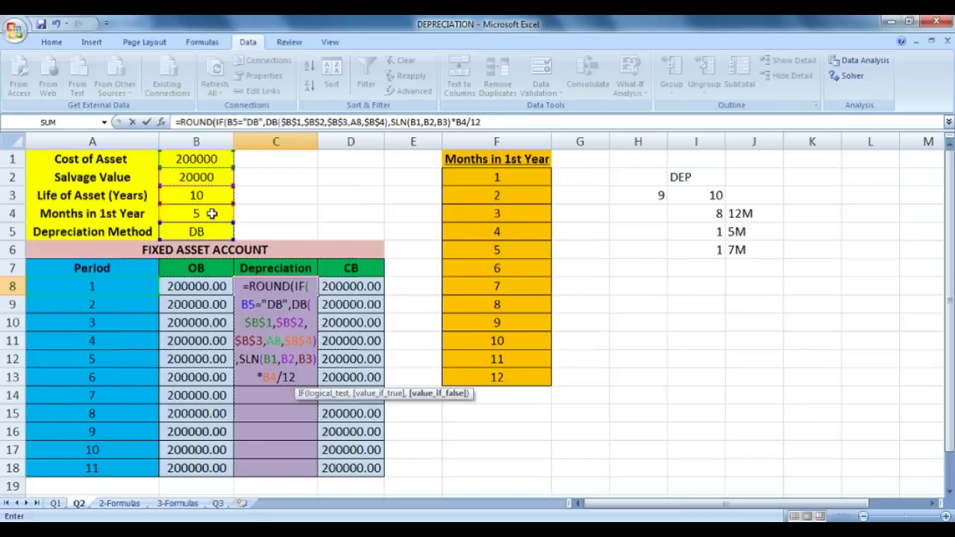
type("),0)")
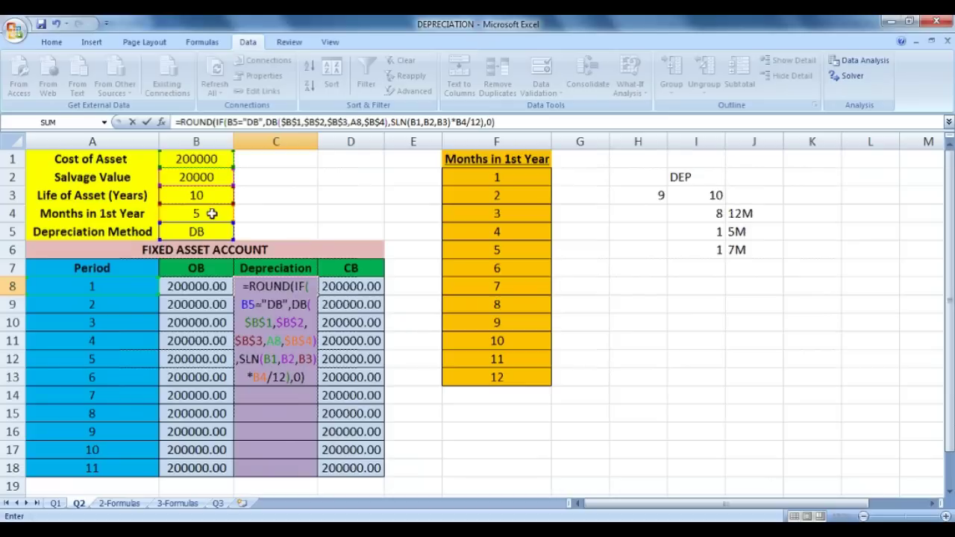
key("Return")
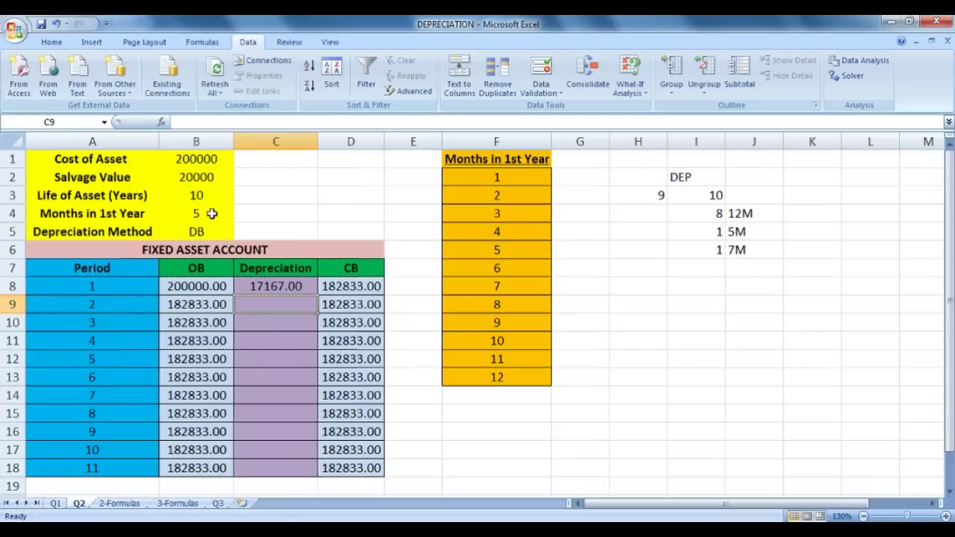
left_click(281, 285)
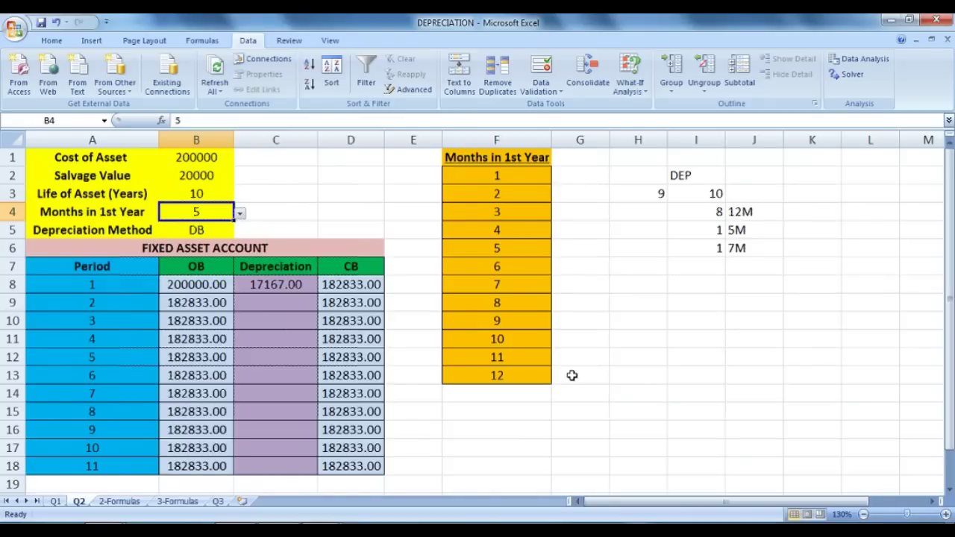
Examine the Other Years depreciation rule on the 2-Formulas sheet, covering its COUNT, ROUND, DB and SLN parts
left_click(118, 501)
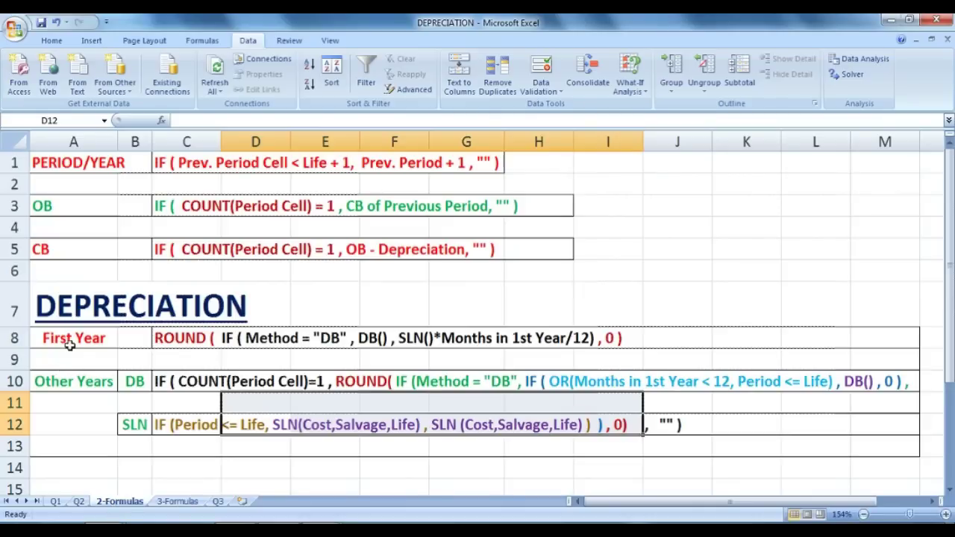
left_click_drag(158, 387, 319, 379)
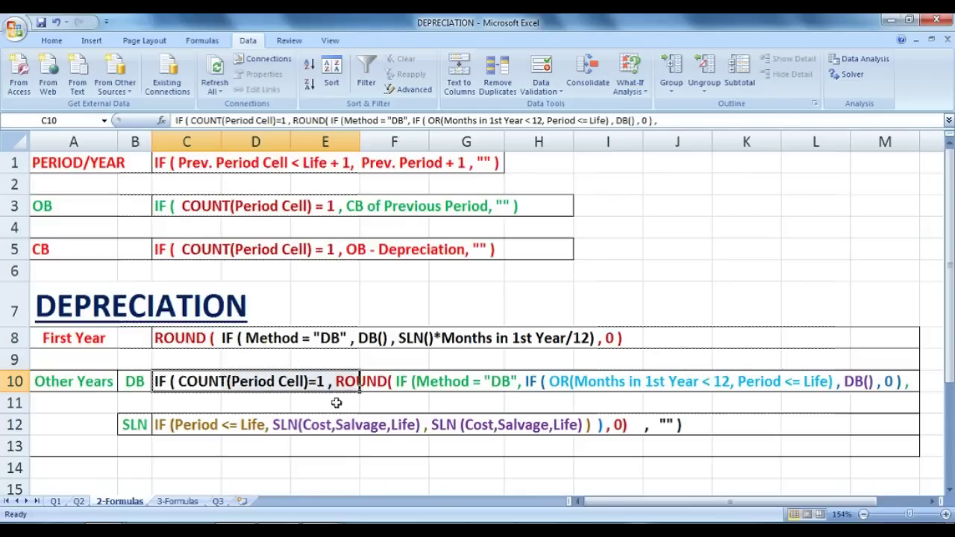
left_click_drag(337, 390, 411, 388)
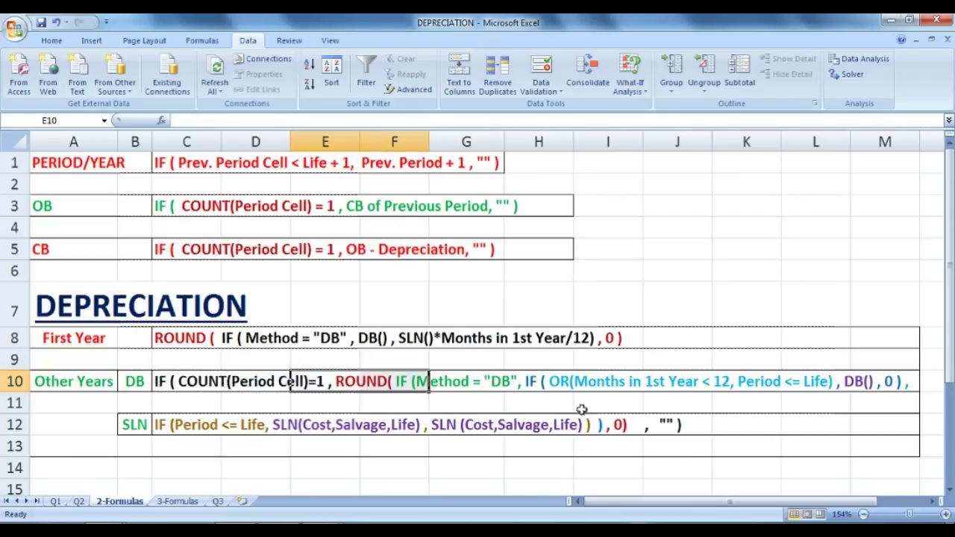
left_click(630, 429)
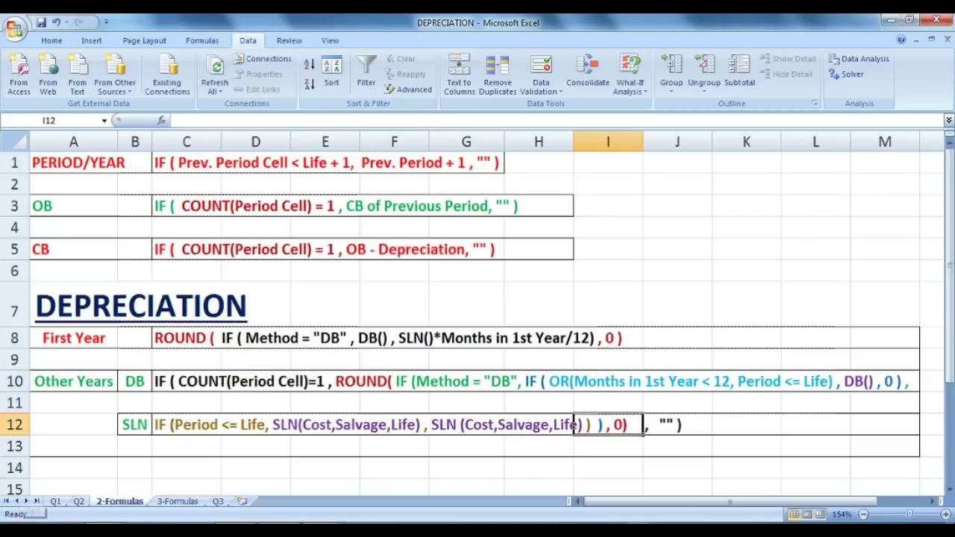
left_click(403, 381)
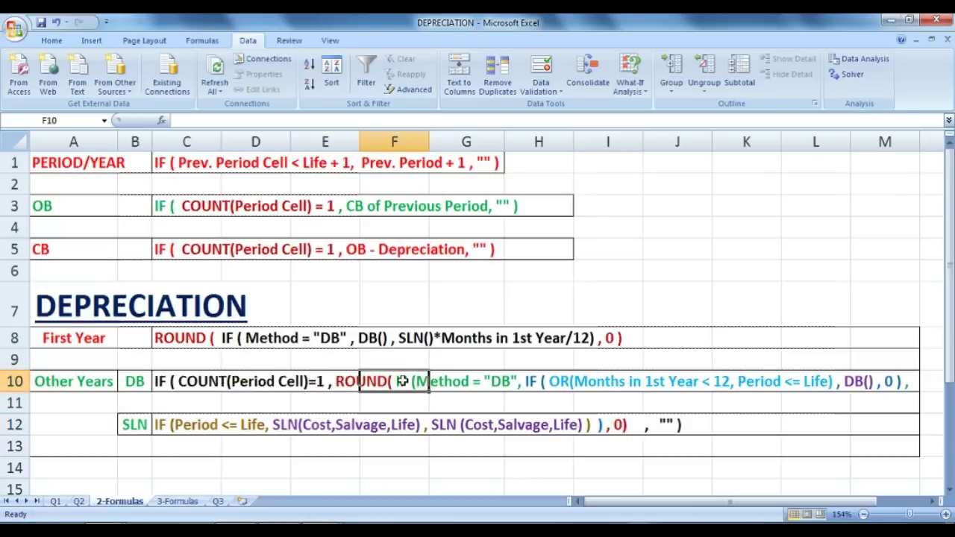
left_click_drag(414, 381, 888, 381)
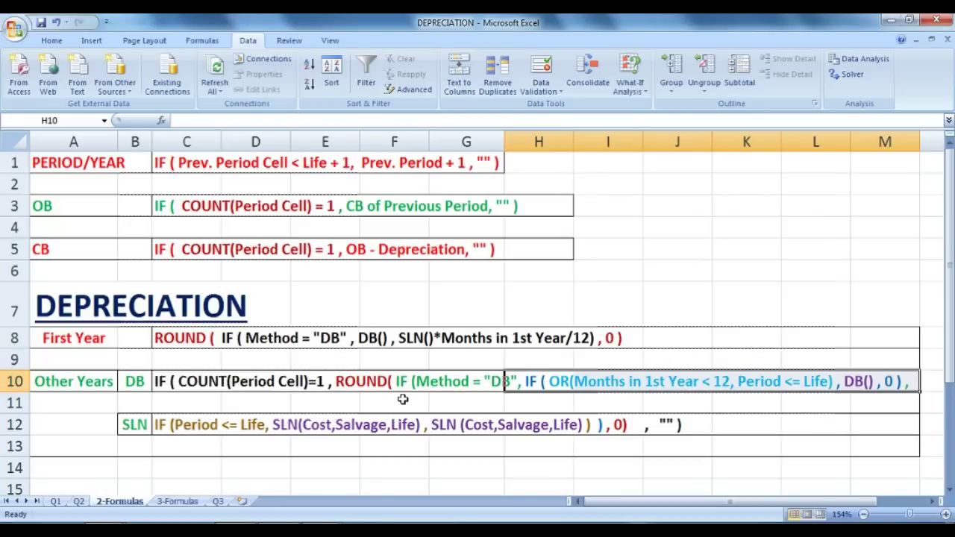
left_click_drag(172, 424, 588, 425)
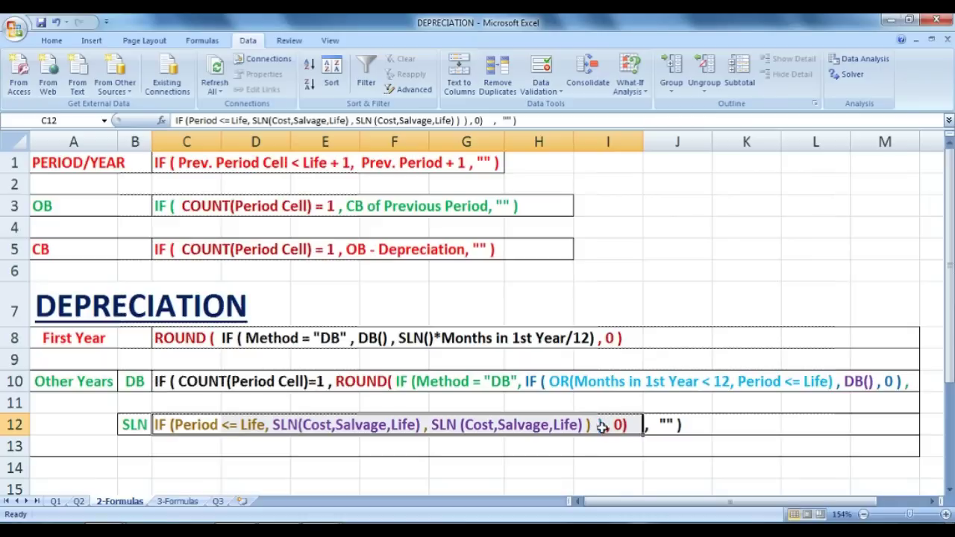
Recolour the closing parenthesis just before ", 0)" in the SLN rule in C12 to green
left_click(600, 423)
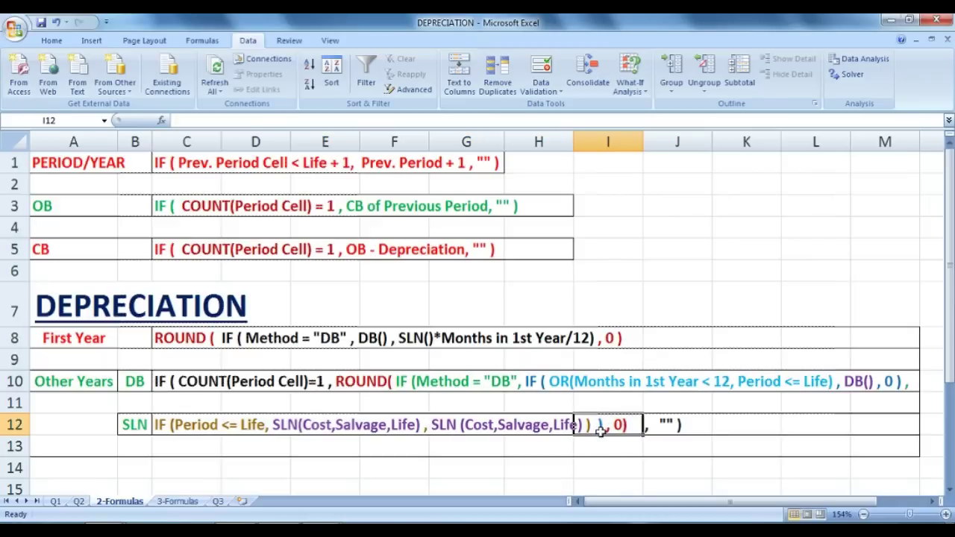
left_click(168, 425)
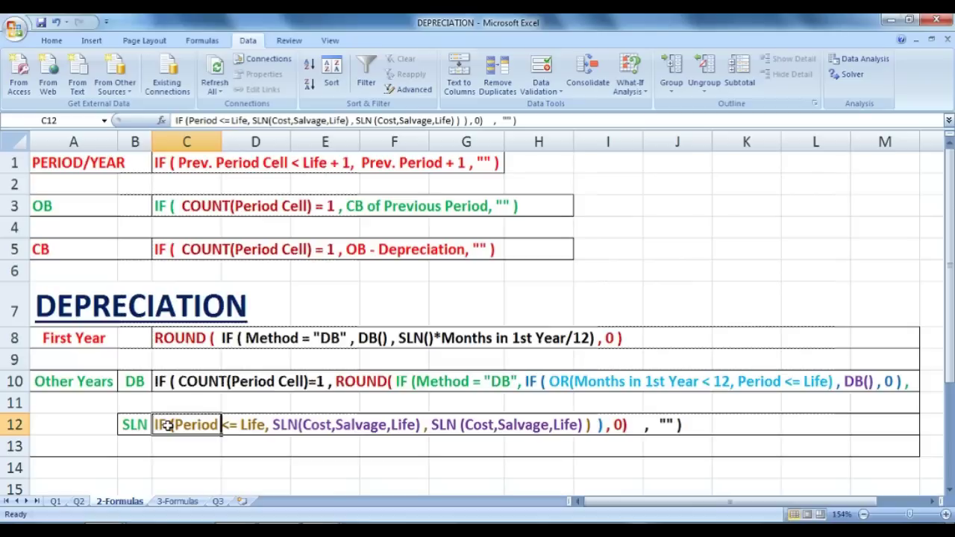
double_click(168, 425)
left_click(602, 425)
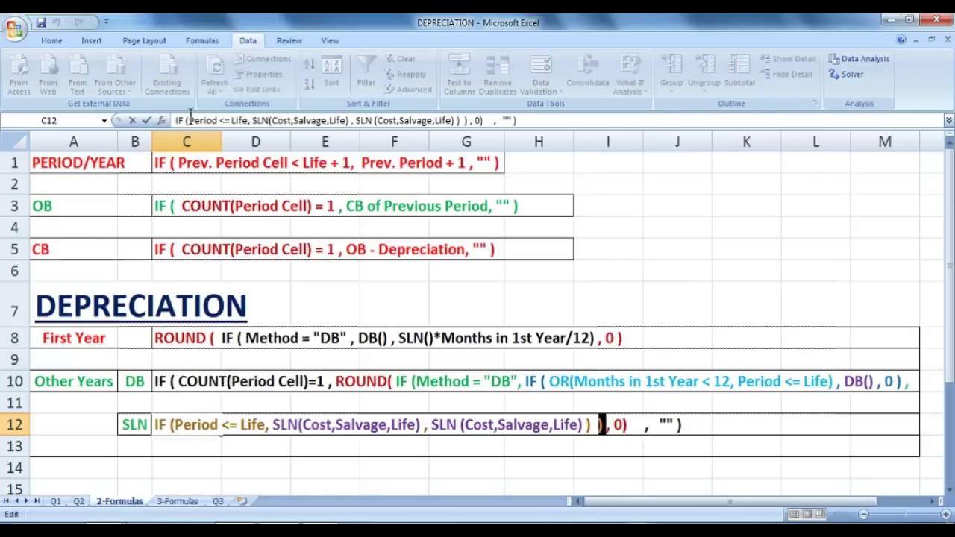
left_click(52, 40)
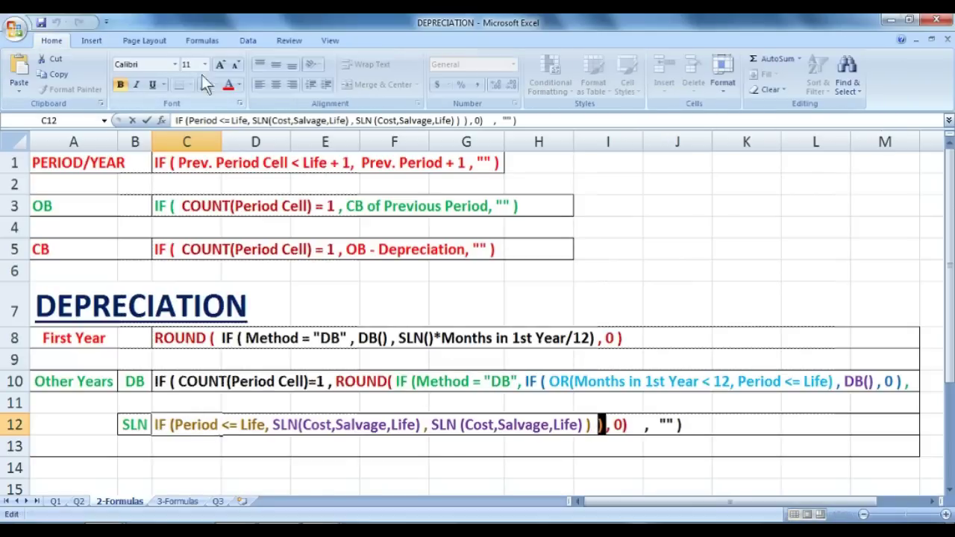
left_click(238, 85)
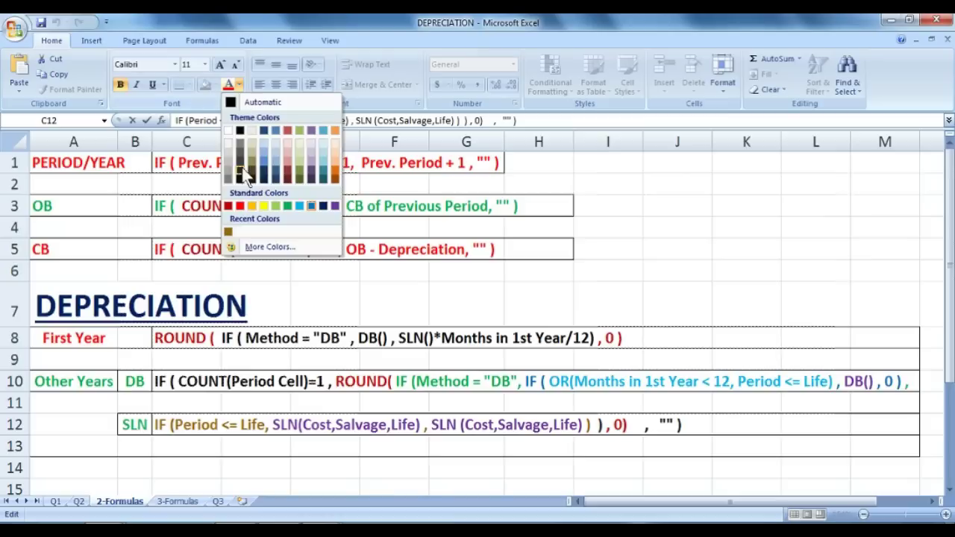
left_click(283, 210)
left_click(381, 372)
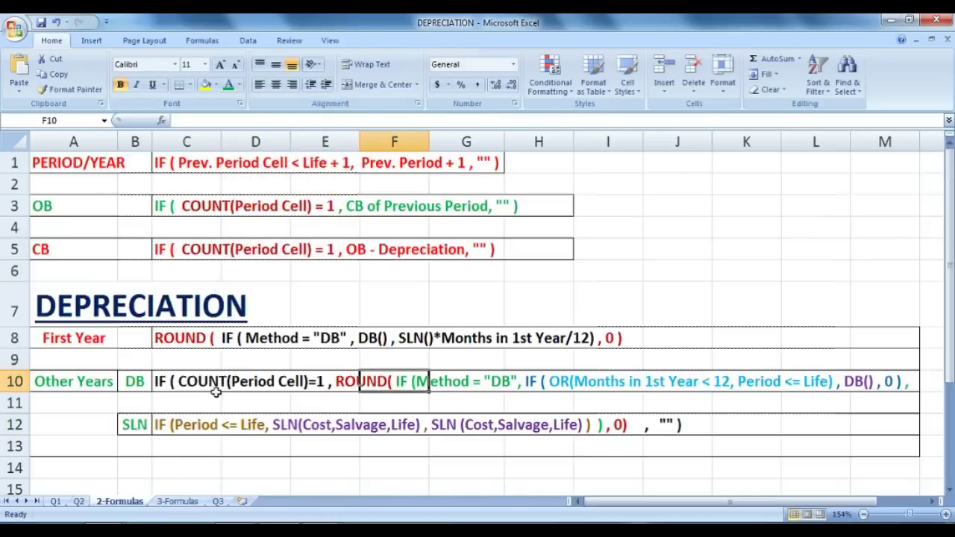
Examine the Method and OR conditions in the Other Years DB rule against the COUNT and period conditions in the OB, CB and PERIOD/YEAR rules
left_click_drag(420, 384, 538, 385)
left_click(539, 386)
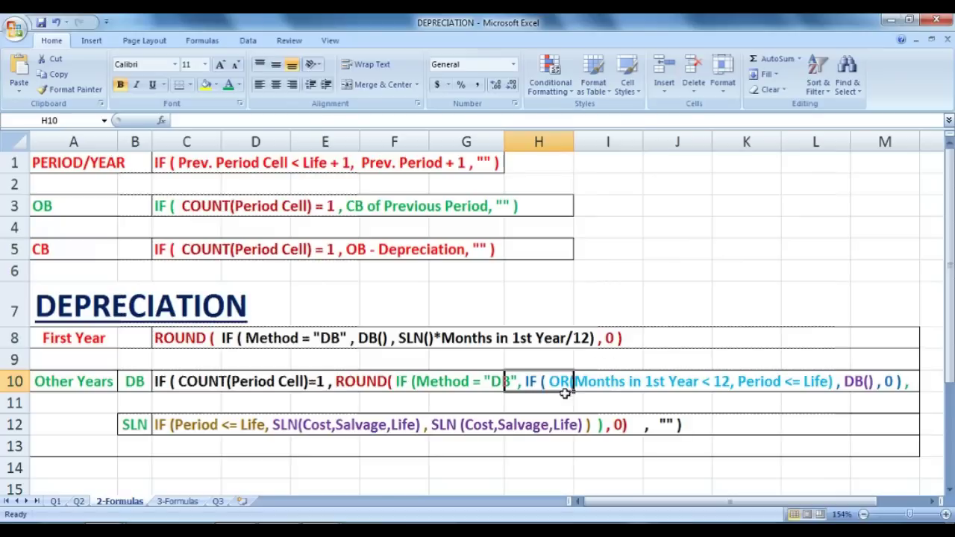
left_click_drag(552, 384, 804, 385)
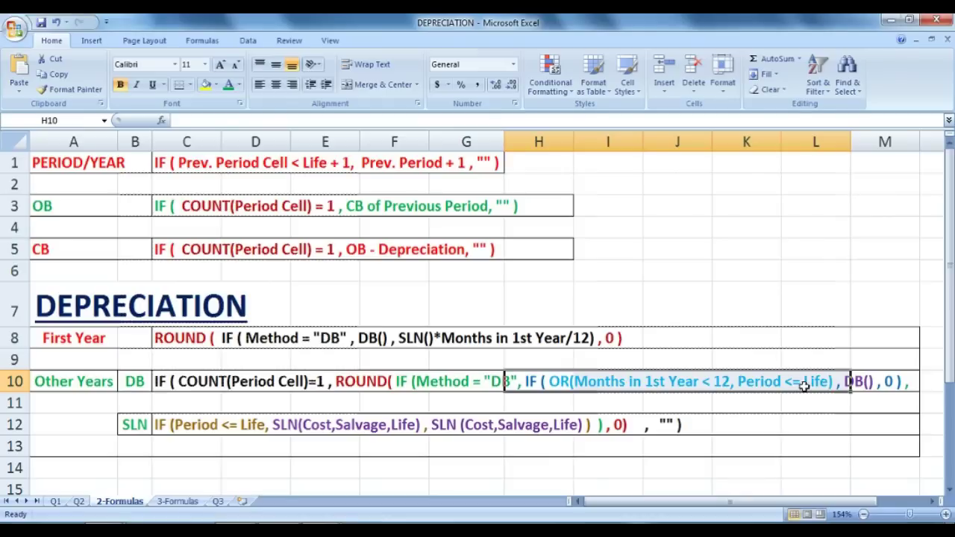
left_click_drag(165, 202, 326, 198)
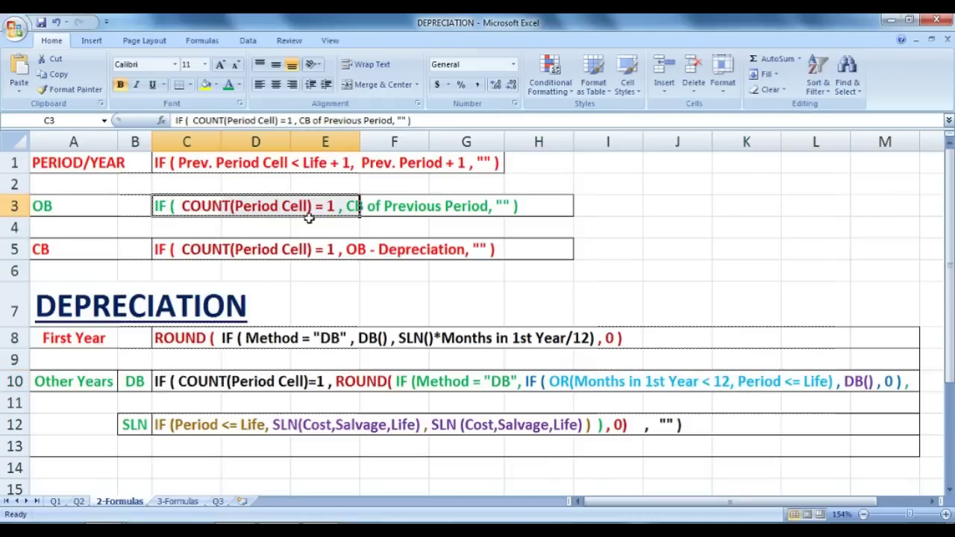
left_click_drag(192, 253, 329, 252)
left_click_drag(166, 168, 344, 170)
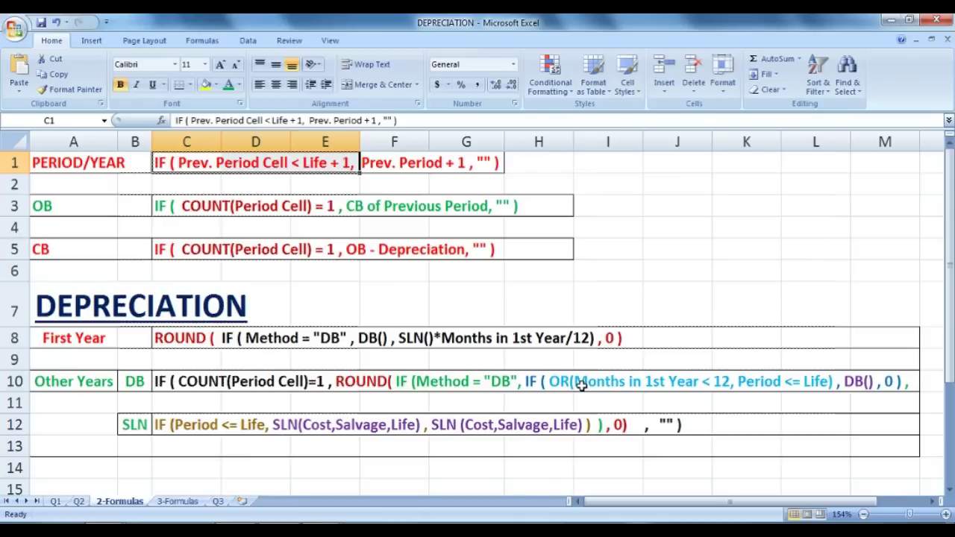
Append *12-Months in 1st Year/12 to the second SLN (Cost,Salvage,Life) in the C12 rule
left_click(164, 426)
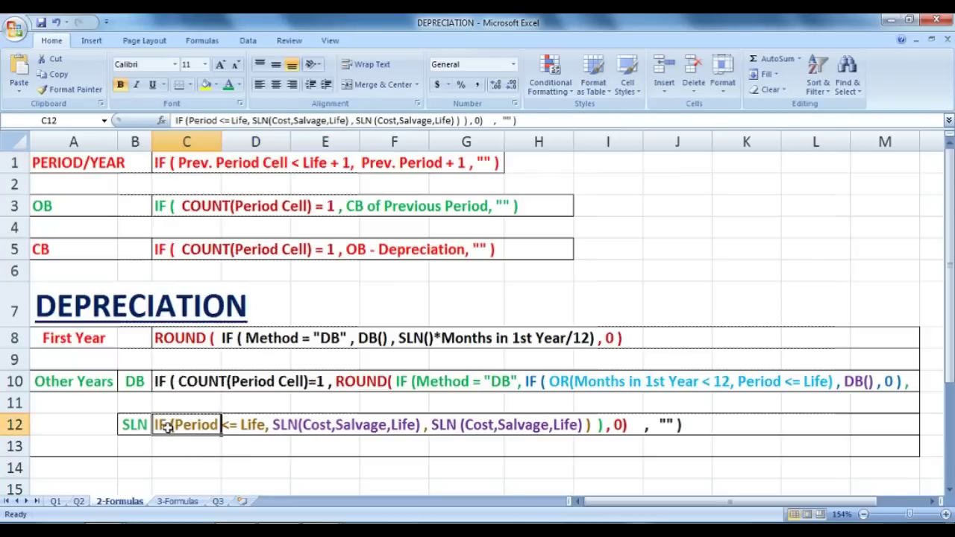
double_click(167, 427)
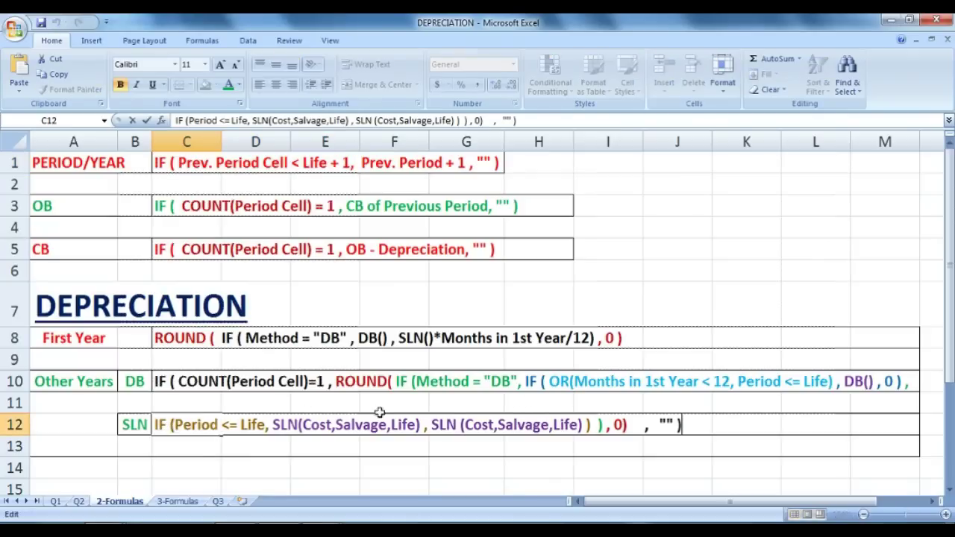
left_click(582, 424)
type("*12-")
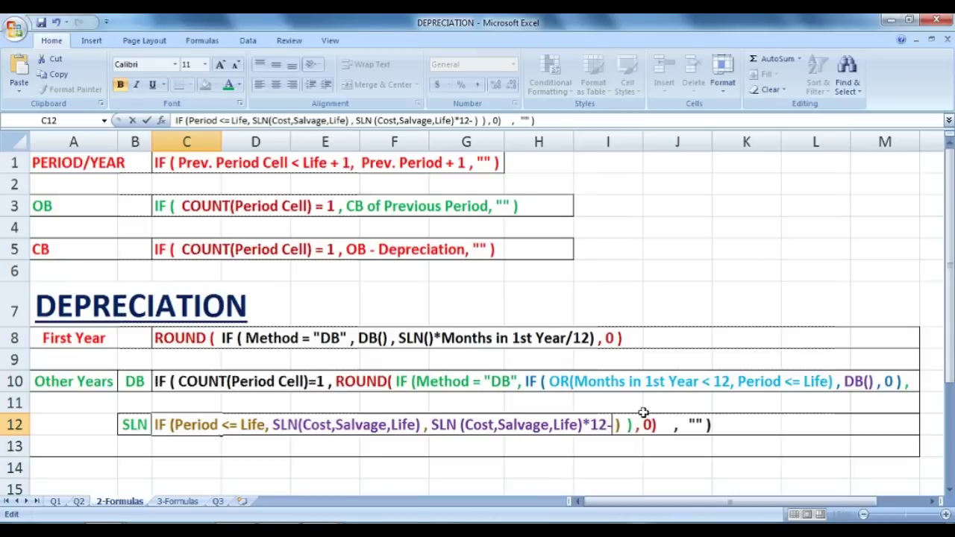
type("Months in 1st Year/12")
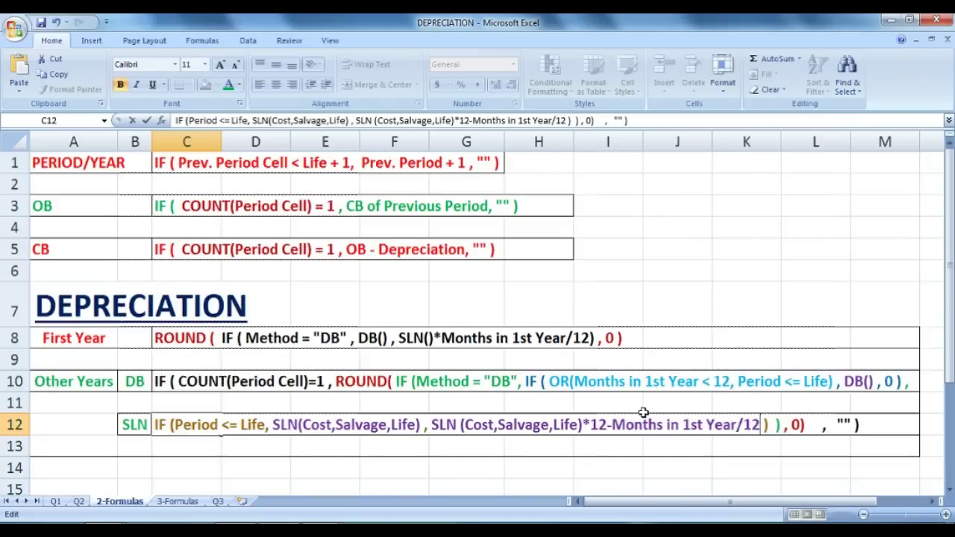
Enclose 12-Months in 1st Year in parentheses ahead of /12 in the C12 rule, and remove the surplus closing parenthesis
type(")")
key("Left")
key("Left")
key("Left")
key("Left")
key("Left")
key("Left")
key("Left")
key("Left")
key("Left")
key("Left")
key("Left")
key("Left")
key("Left")
key("Left")
key("Left")
key("Left")
key("Left")
key("Left")
key("Left")
key("Left")
key("Left")
key("Left")
key("Left")
key("Left")
key("Left")
type("(")
key("Right")
key("Left")
key("Delete")
type("(")
key("Right")
key("Right")
key("Right")
key("Right")
key("Right")
key("Right")
key("Right")
key("Right")
key("Right")
key("Right")
key("Right")
key("Right")
key("Right")
key("Right")
key("Right")
key("Right")
key("Right")
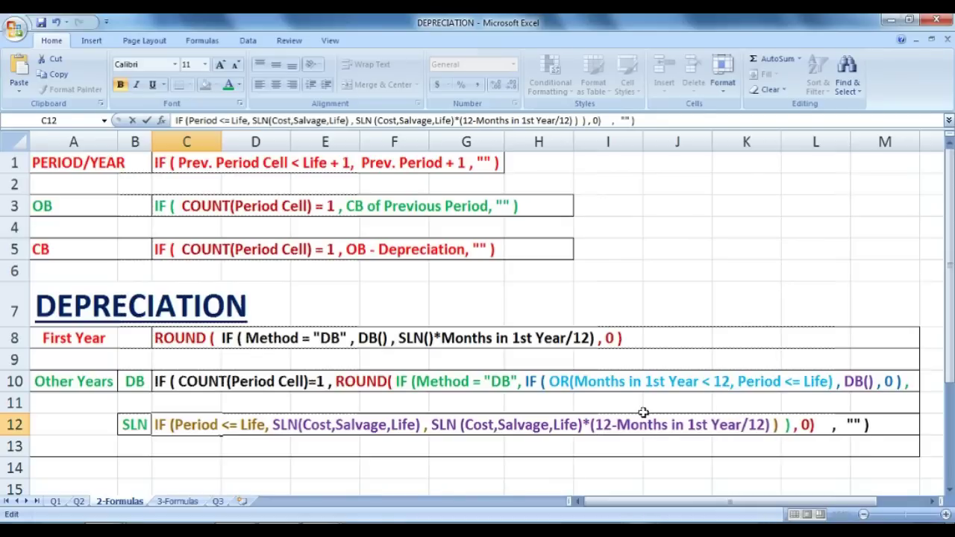
type(")")
key("Right")
key("Right")
key("Right")
key("Right")
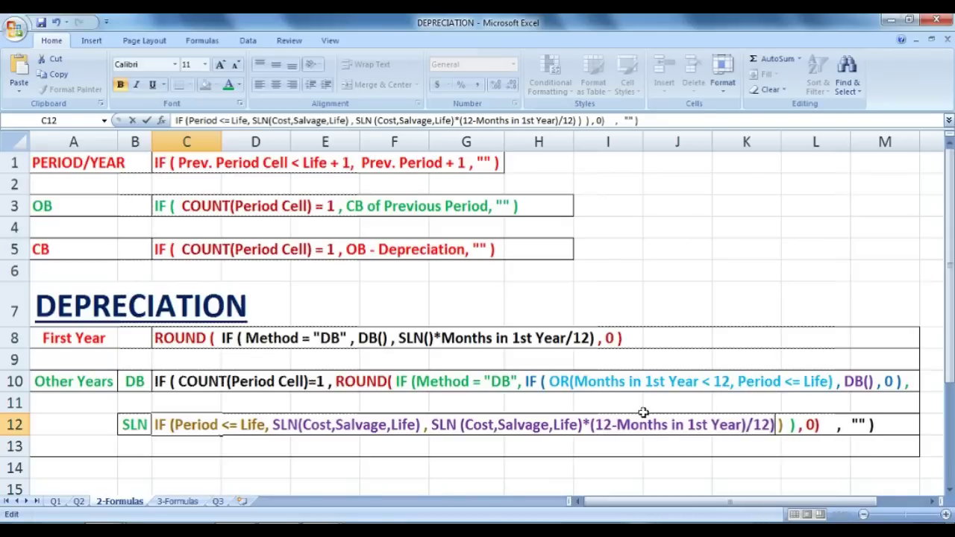
key("BackSpace")
Highlight the complete IF (Period <= Life, ...) expression in the C12 rule, through its closing parenthesis after /12
key("Right")
key("shift+Left")
key("shift+Left")
key("shift+Left")
key("shift+Left")
key("shift+Left")
key("shift+Left")
key("shift+Left")
key("shift+Left")
key("shift+Left")
key("shift+Left")
key("shift+Left")
key("shift+Left")
key("shift+Left")
key("shift+Left")
key("shift+Left")
key("shift+Left")
key("shift+Left")
key("shift+Left")
key("shift+Left")
key("shift+Left")
key("shift+Left")
key("shift+Left")
key("shift+Left")
key("shift+Left")
key("shift+Left")
key("shift+Left")
key("shift+Left")
key("shift+Left")
key("shift+Left")
key("shift+Left")
key("shift+Left")
key("shift+Left")
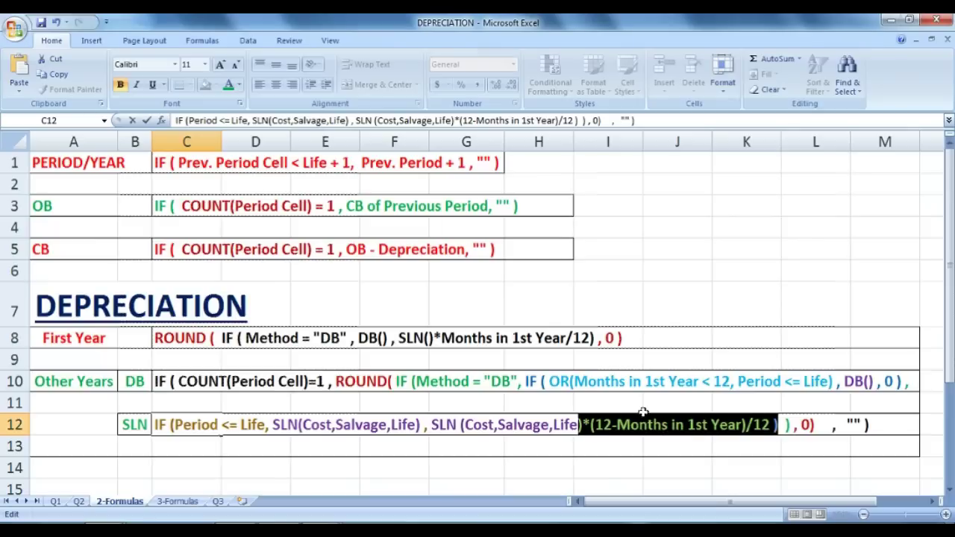
key("shift+Left")
key("shift+Left")
key("shift+Left")
key("shift+Left")
key("shift+Left")
key("shift+Left")
key("shift+Left")
key("shift+Left")
key("shift+Left")
key("shift+Left")
key("shift+Left")
key("shift+Left")
key("shift+Left")
key("shift+Left")
key("shift+Left")
key("shift+Left")
key("shift+Left")
key("shift+Left")
key("shift+Left")
key("shift+Left")
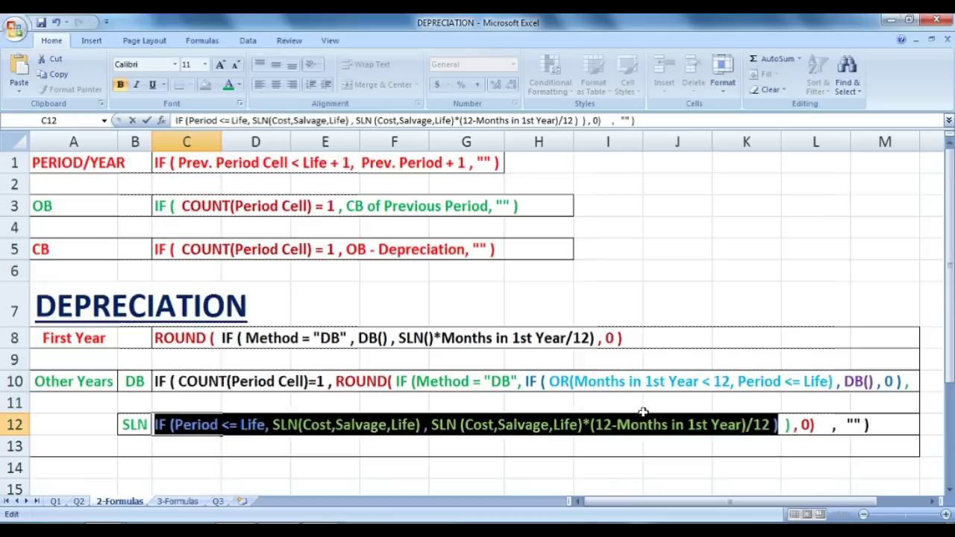
Examine the C12 rule from IF (Period <= Life through both SLN alternatives to the parenthesis after /12
key("Right")
key("Right")
key("Right")
key("Left")
key("Left")
key("Left")
key("shift+Right")
key("shift+Right")
key("shift+Right")
key("shift+Right")
key("shift+Right")
key("shift+Right")
key("shift+Right")
key("shift+Right")
key("shift+Right")
key("shift+Right")
key("shift+Right")
key("shift+Right")
key("shift+Right")
key("shift+Right")
key("shift+Right")
key("shift+Right")
key("shift+Right")
key("shift+Right")
key("shift+Right")
key("shift+Right")
key("shift+Right")
key("shift+Right")
key("shift+Right")
key("shift+Right")
key("shift+Right")
key("shift+Right")
key("shift+Right")
key("shift+Right")
key("shift+Right")
key("shift+Right")
key("shift+Right")
key("shift+Right")
key("shift+Right")
key("shift+Right")
key("shift+Right")
key("shift+Right")
key("shift+Right")
key("shift+Right")
key("shift+Right")
key("shift+Right")
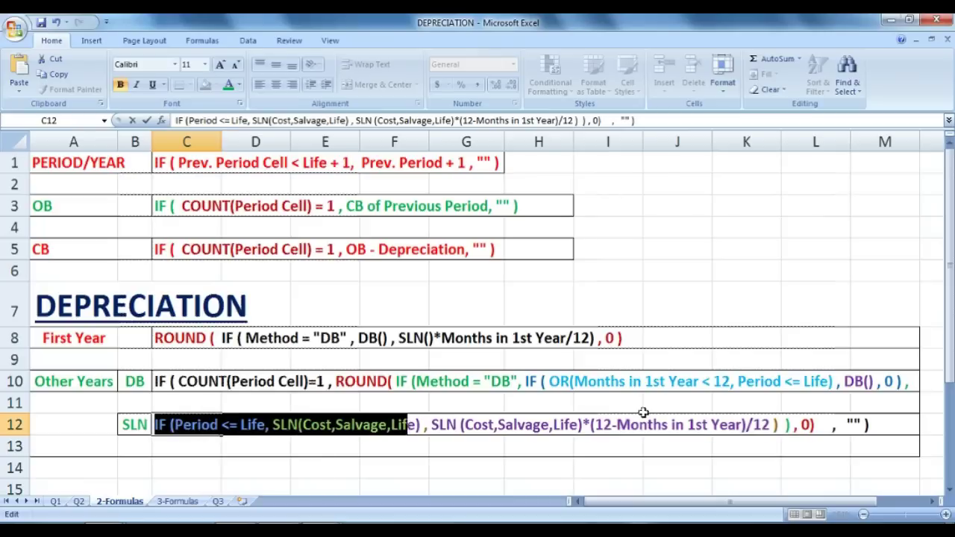
key("shift+Right")
key("shift+Right")
key("shift+Right")
key("shift+Right")
key("shift+Right")
key("shift+Right")
key("shift+Right")
key("shift+Right")
key("shift+Right")
key("shift+Right")
key("shift+Right")
key("shift+Right")
key("shift+Right")
key("shift+Right")
key("shift+Right")
key("shift+Right")
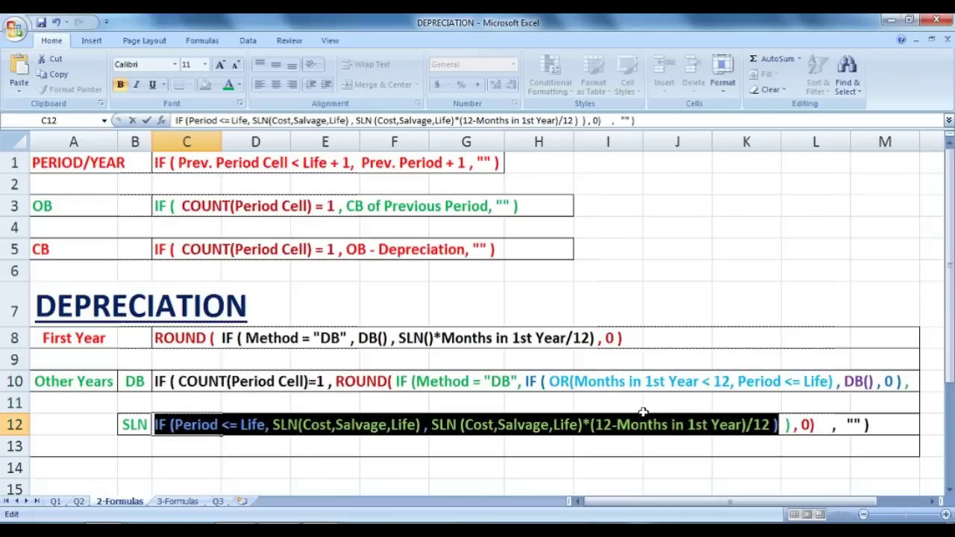
Extend the highlight in the C12 rule over the outer parenthesis, the rounding argument , 0) and the closing , "" )
key("shift+Left")
key("shift+Right")
key("shift+Right")
key("shift+Right")
key("shift+Right")
key("shift+Right")
key("shift+Right")
key("shift+Right")
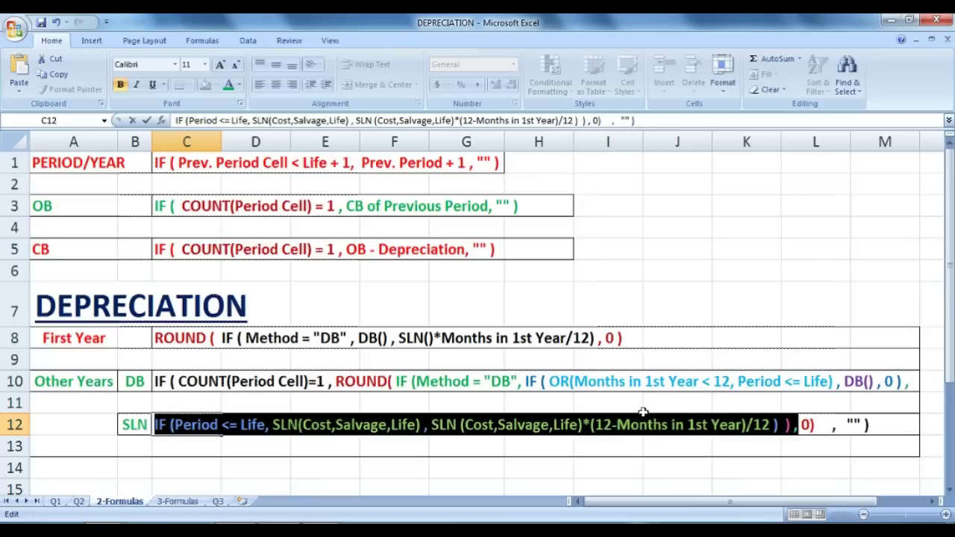
key("shift+Right")
key("shift+Right")
key("shift+Right")
key("shift+Right")
key("shift+Right")
key("shift+Right")
key("shift+Right")
key("shift+Right")
key("shift+Right")
key("shift+Right")
key("shift+Right")
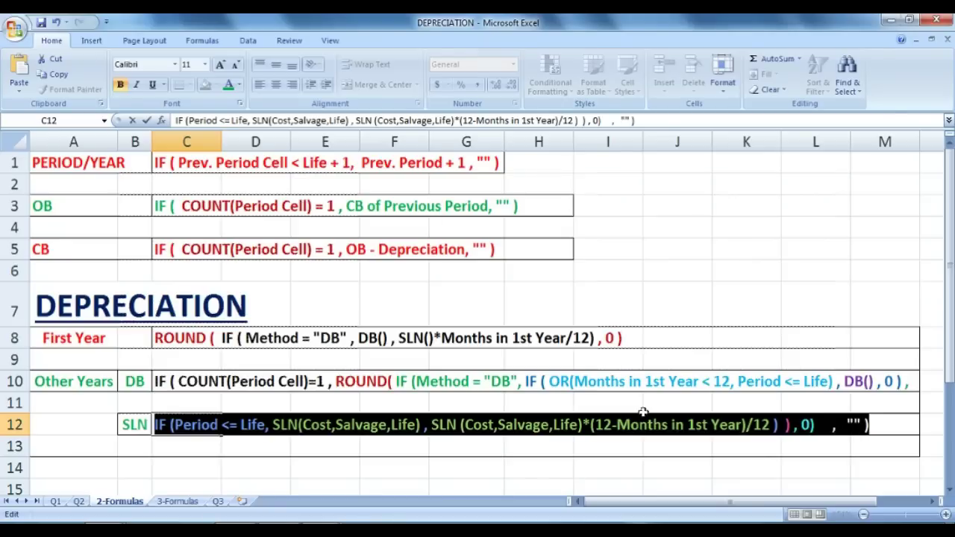
Highlight only the closing "" ) in the C12 rule to review the blank result of the outer IF
key("Right")
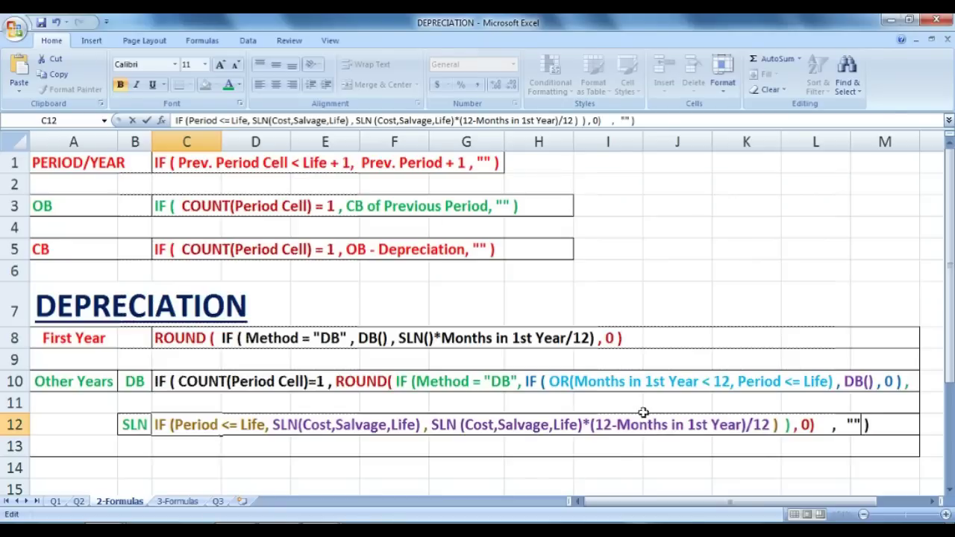
key("Left")
key("shift+Right")
key("shift+Right")
key("shift+Right")
key("shift+Right")
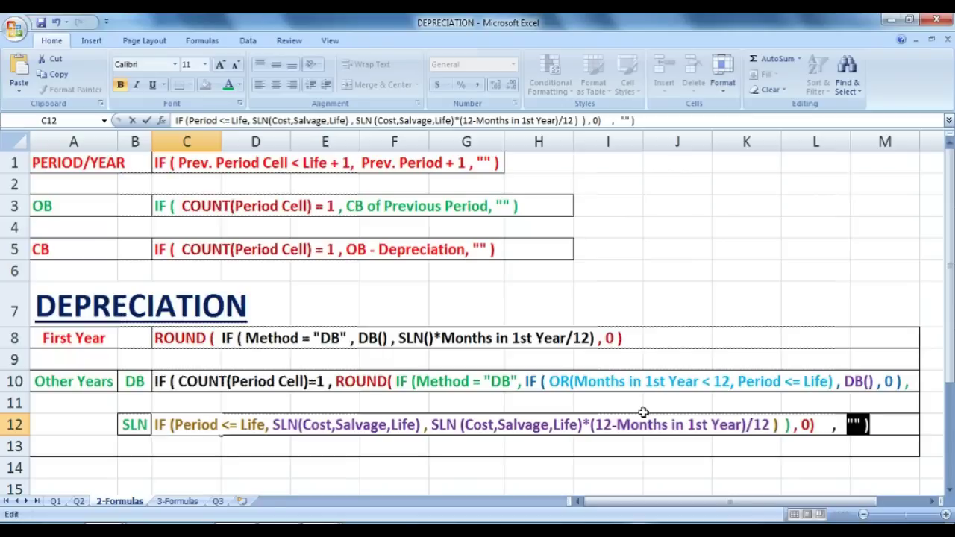
key("Left")
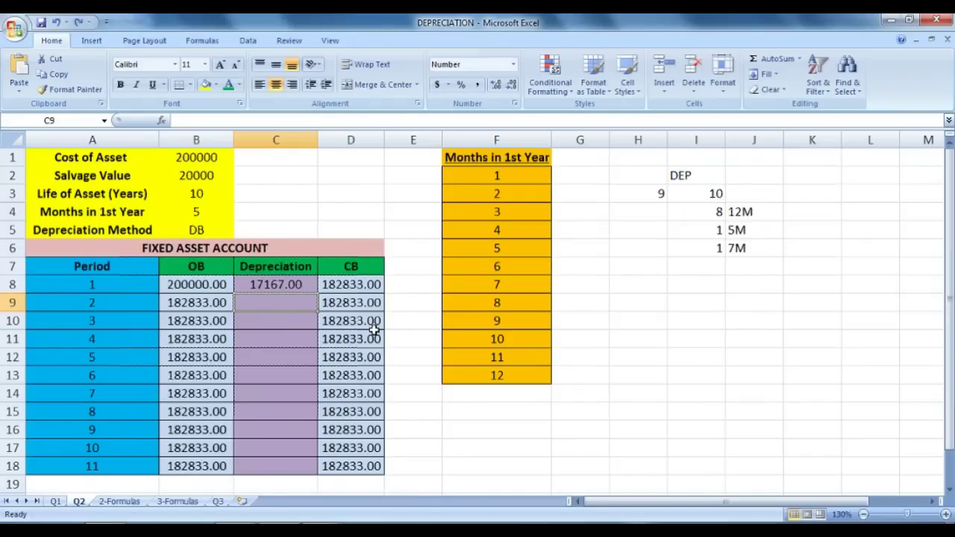
Start the period 2 Depreciation formula in C9 of the Q2 sheet with =IF(COUNT(A9)=1, as its outer condition
type("=")
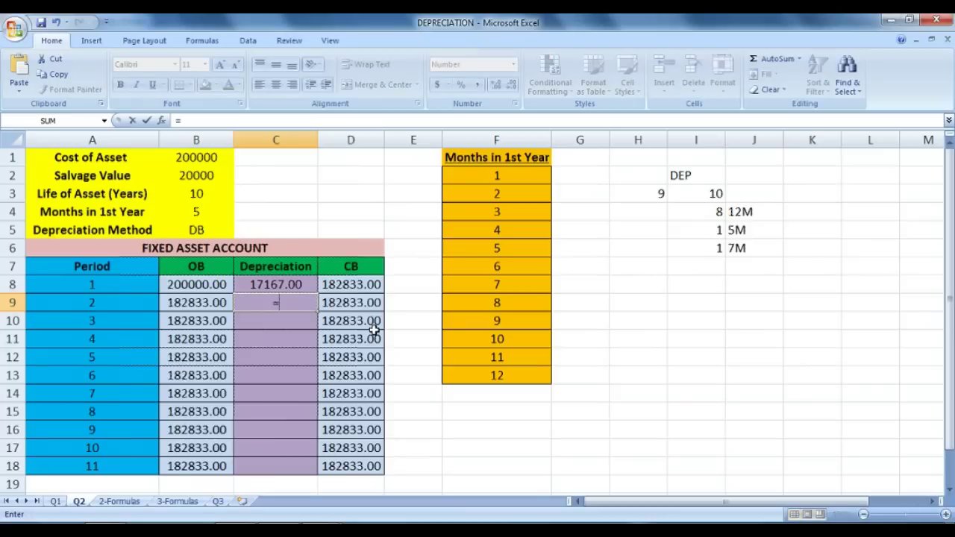
type("IF(")
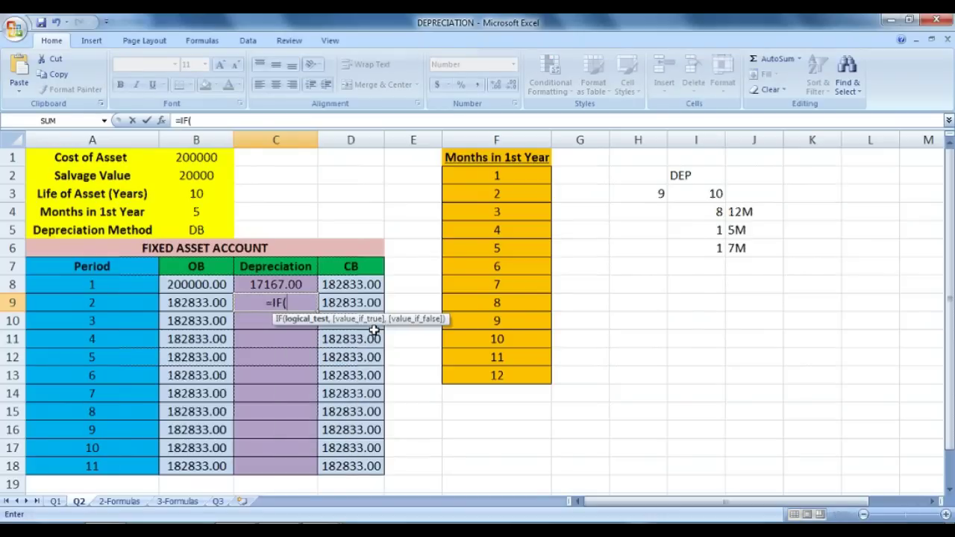
type("COUNT")
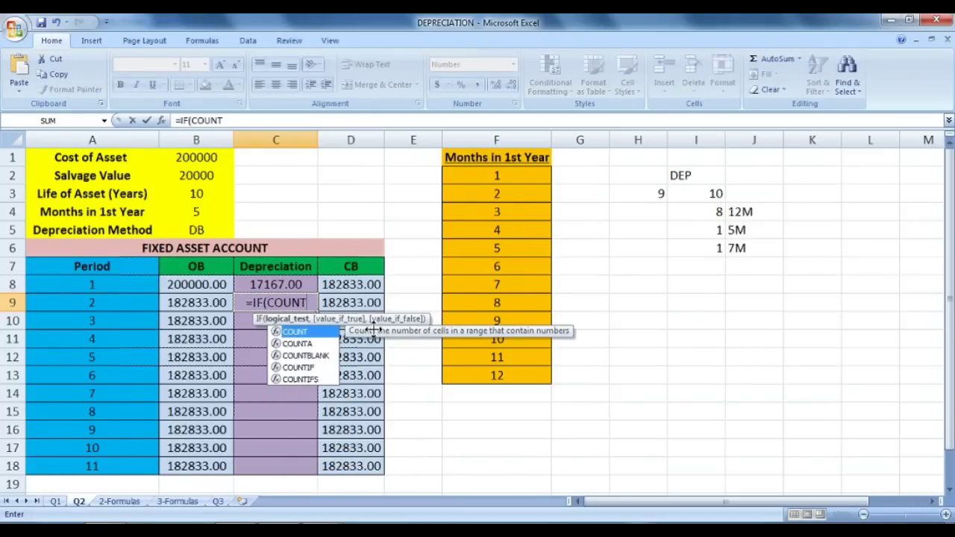
type("(")
left_click(144, 303)
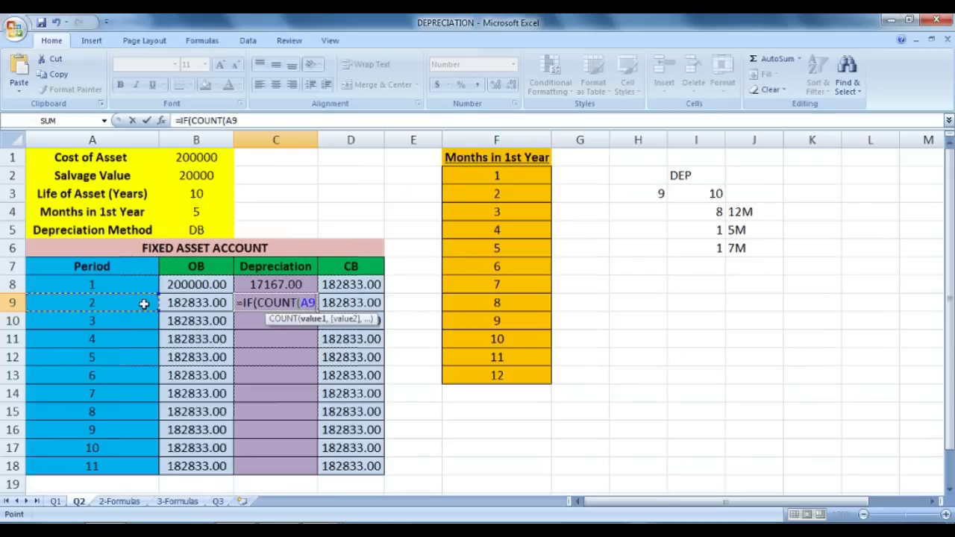
type(")=1,")
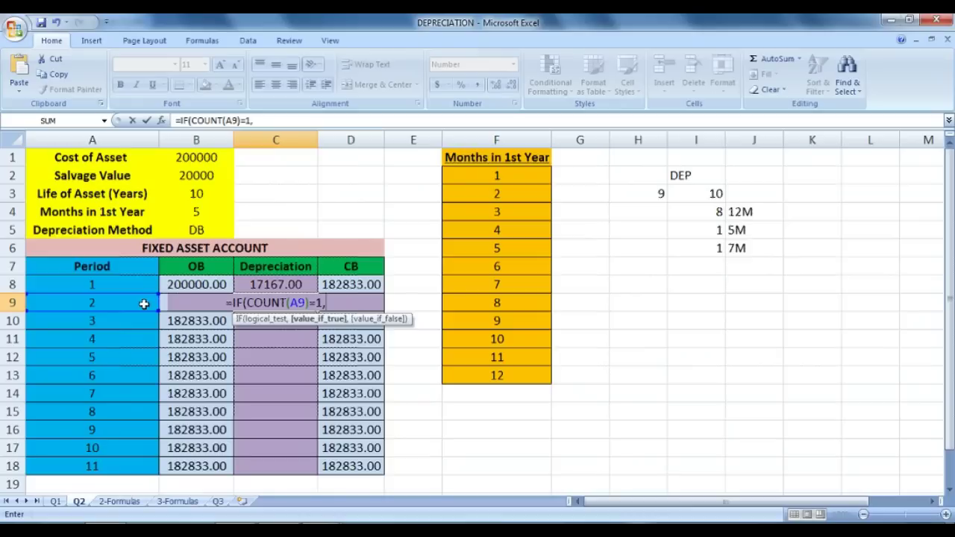
Continue the C9 formula with ROUND(IF($B$5="DB", using an absolute reference to the Depreciation Method cell
type("ROUND")
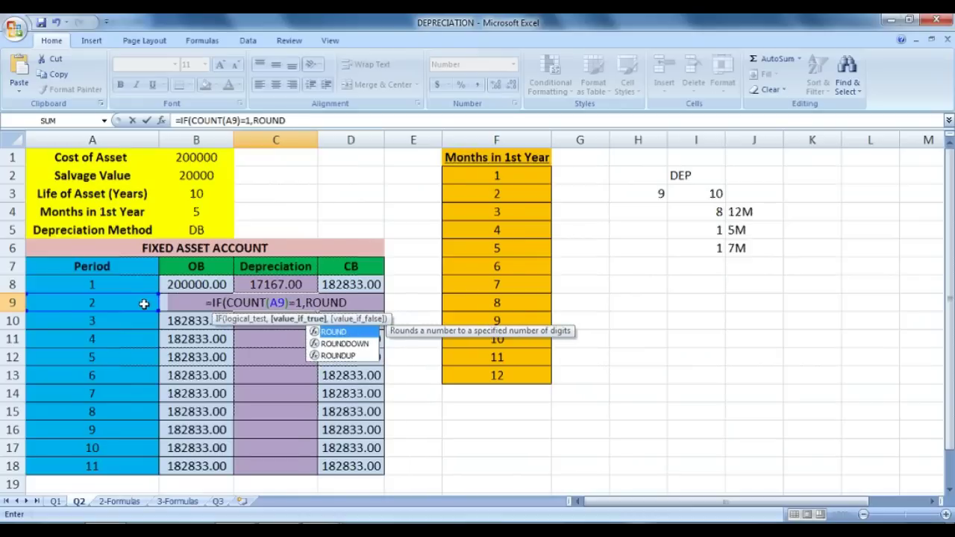
type("(IF")
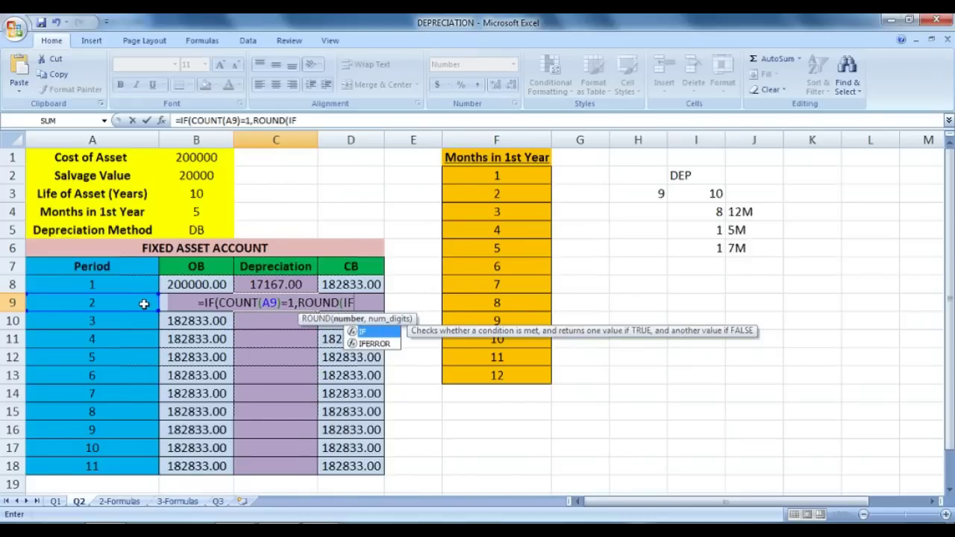
type("(")
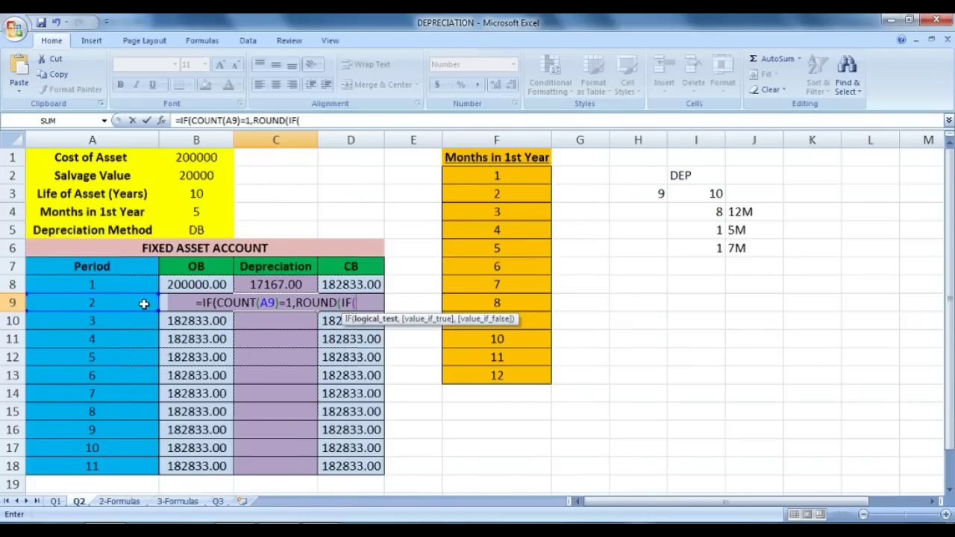
left_click(203, 231)
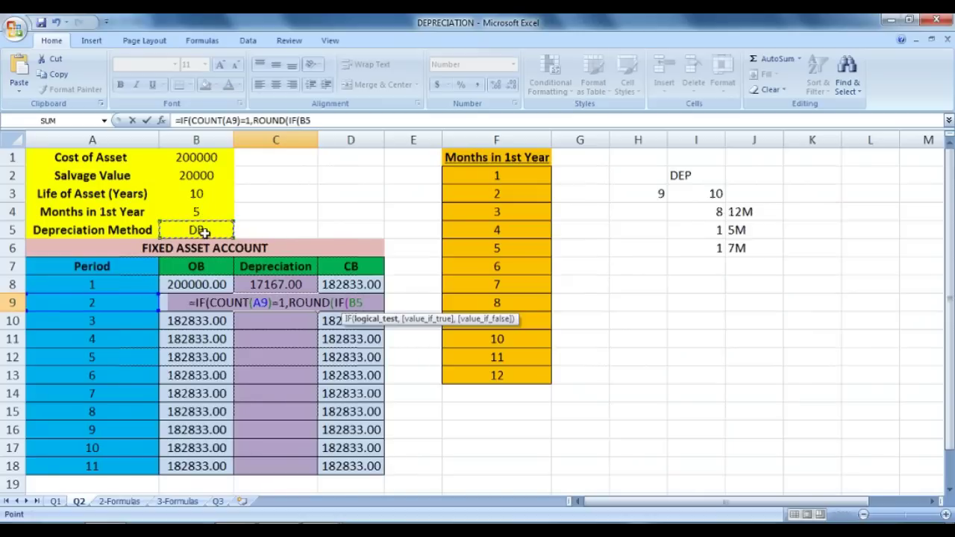
key("F4")
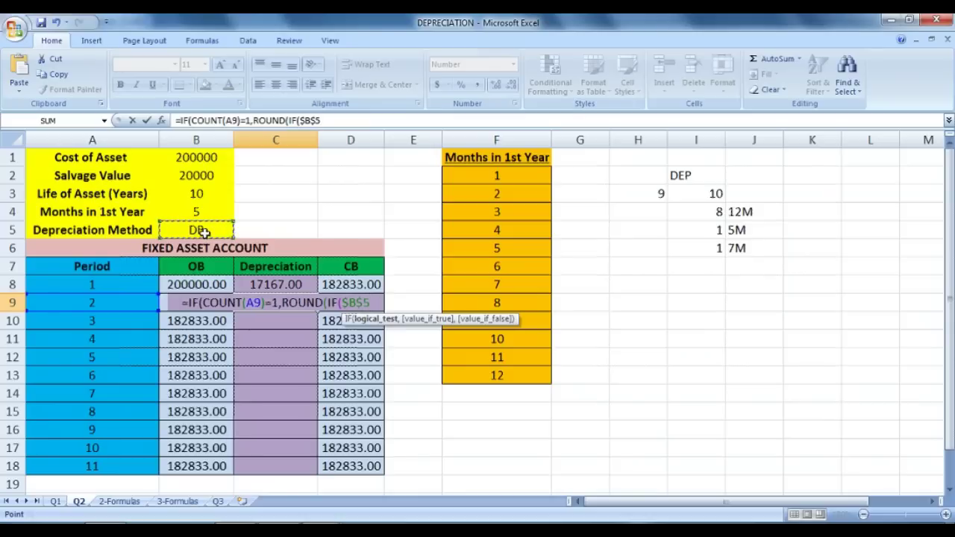
type("=\"")
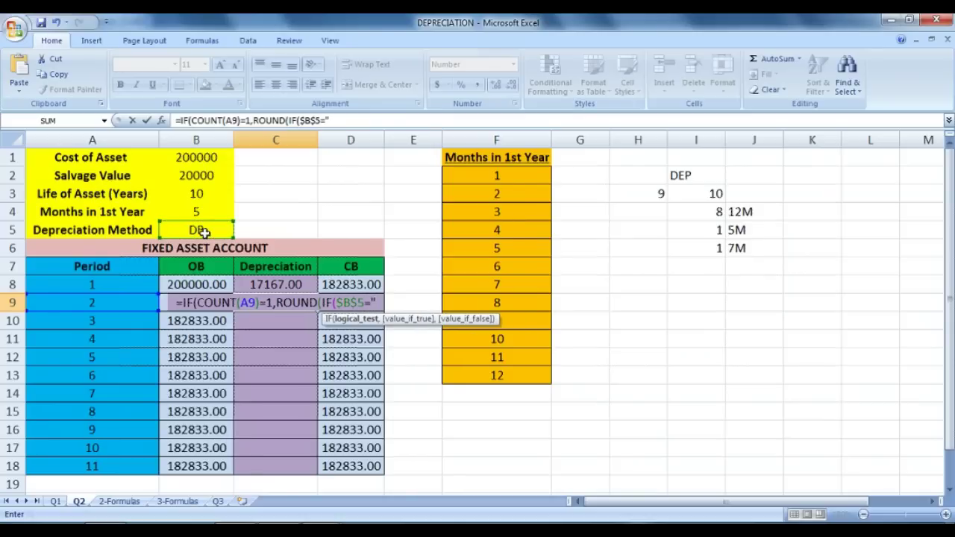
type("DB")
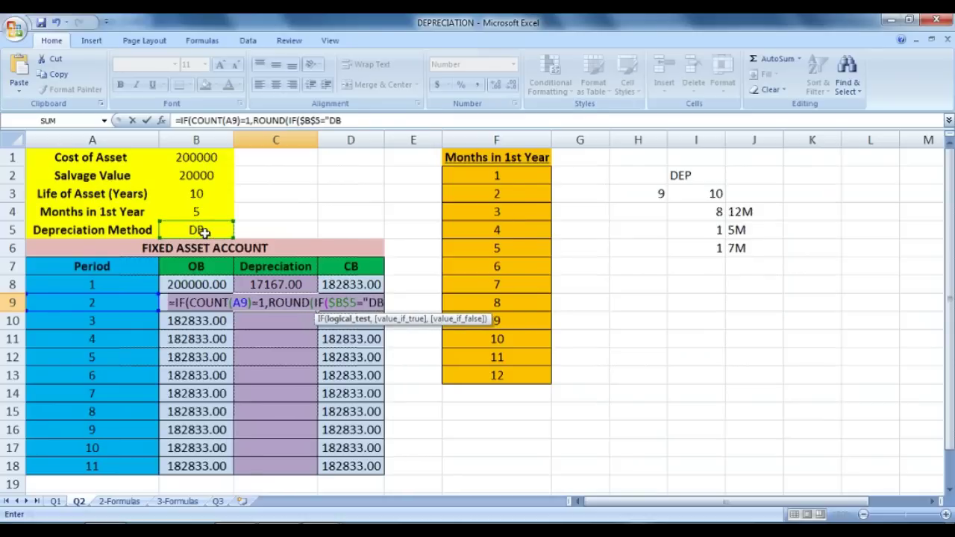
type("\"")
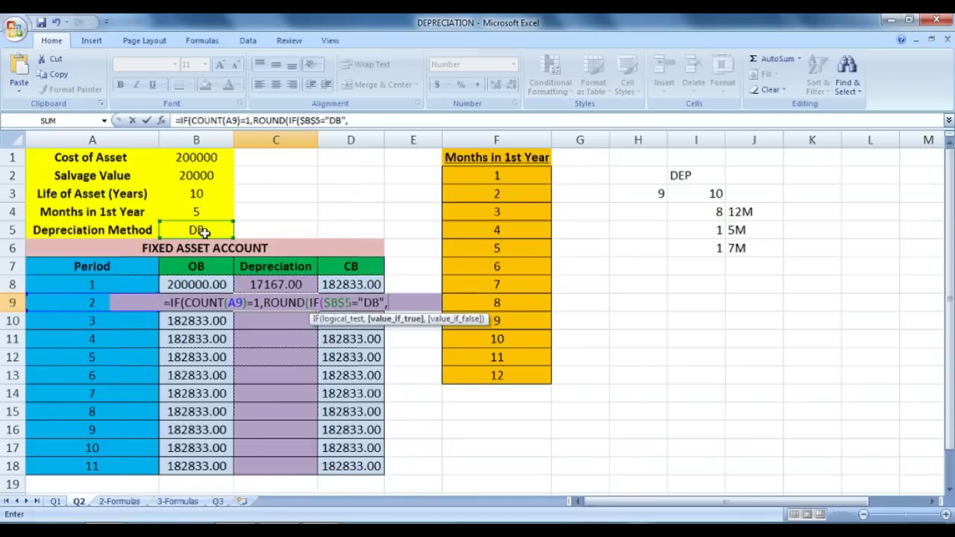
Add the nested condition IF(OR(B4<12,A9<=B3) to the C9 formula, testing the first-year months and the period against the asset life
type(",IF(")
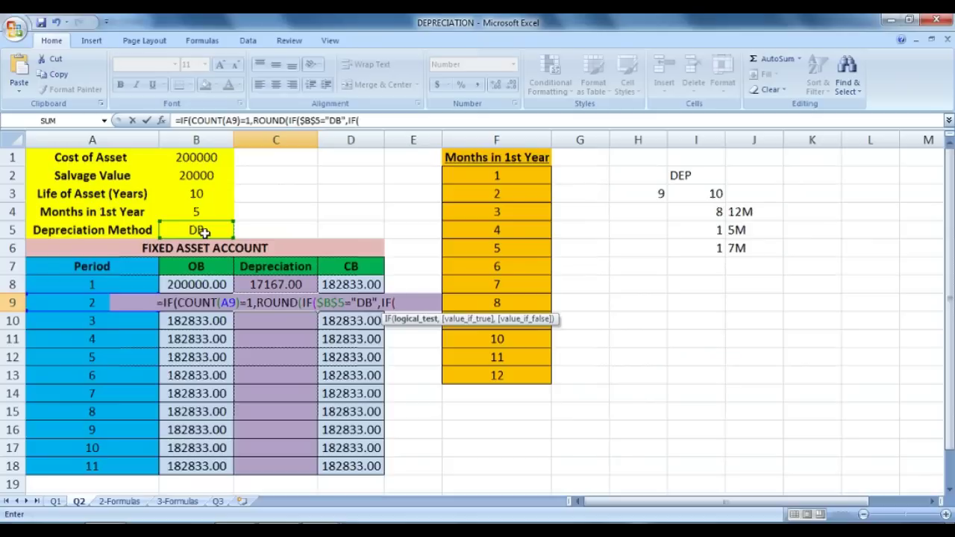
type("OR(")
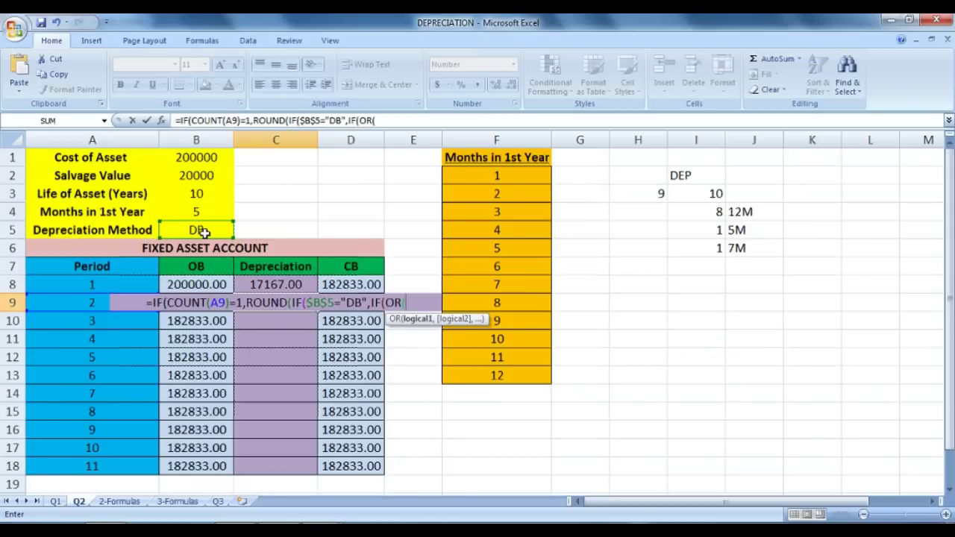
left_click(200, 214)
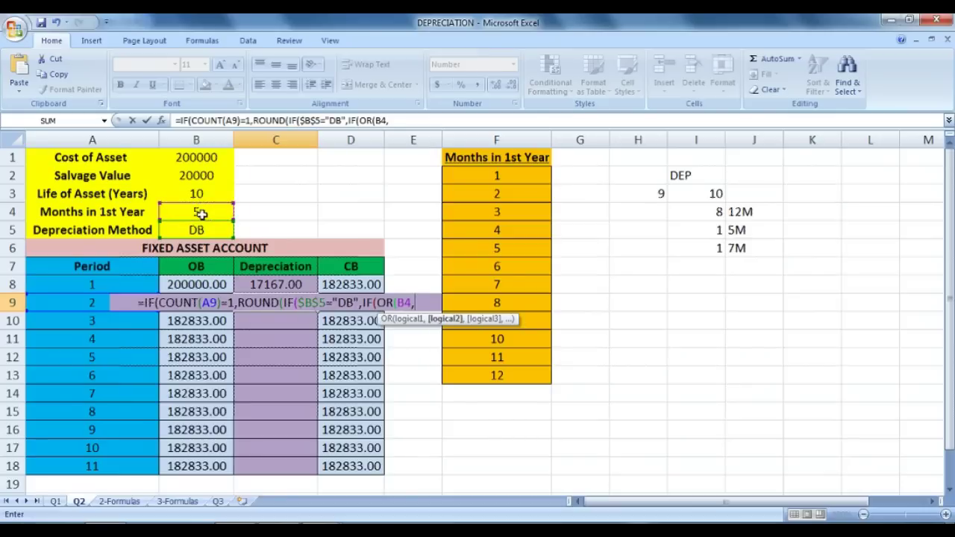
type("<12")
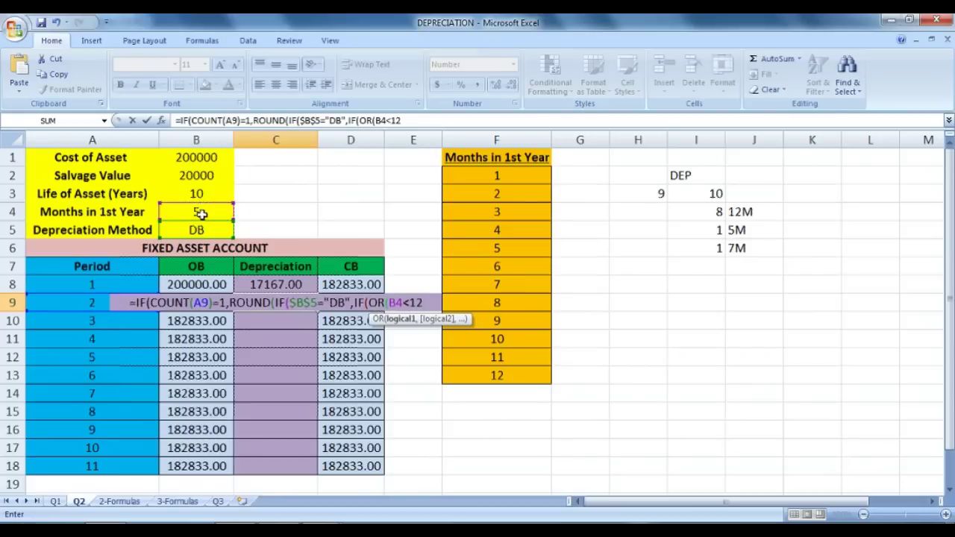
type(",")
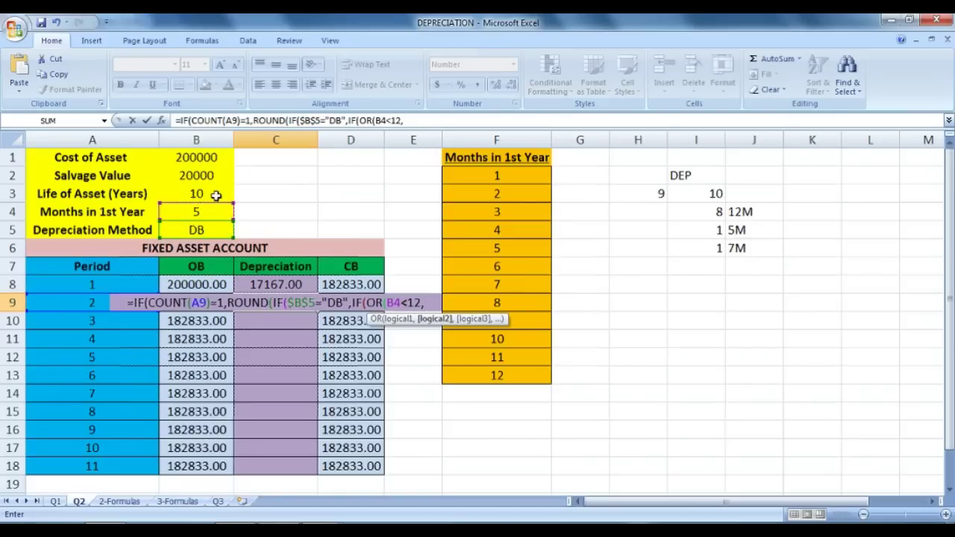
left_click(89, 301)
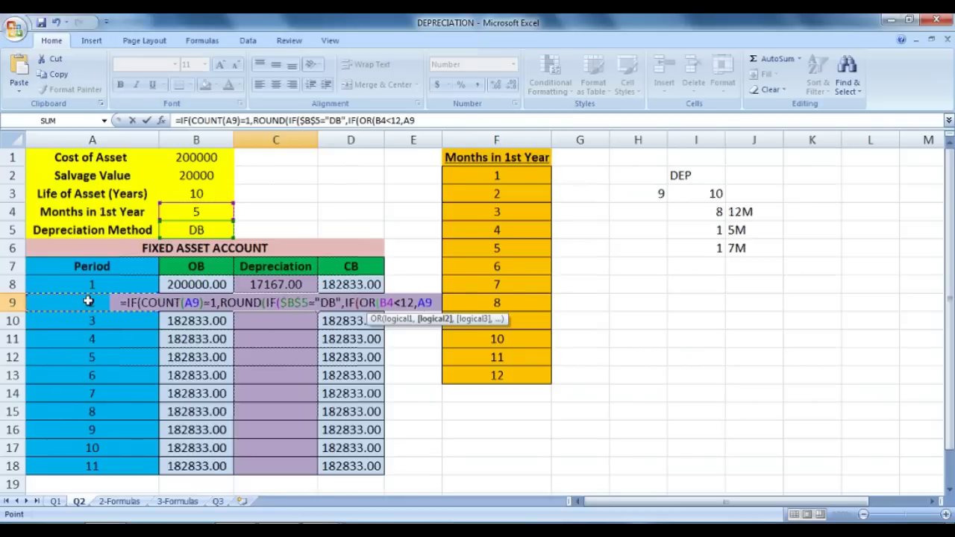
type("<=")
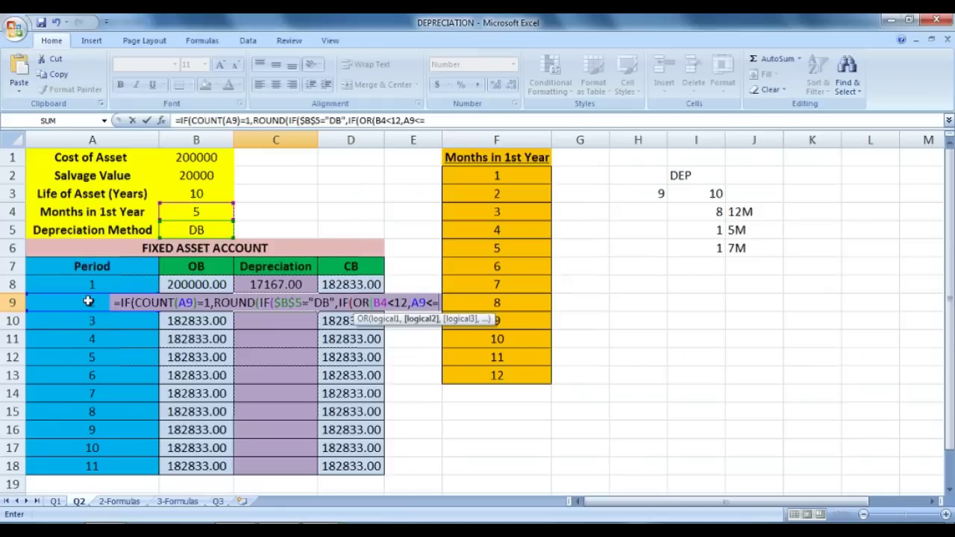
left_click(231, 196)
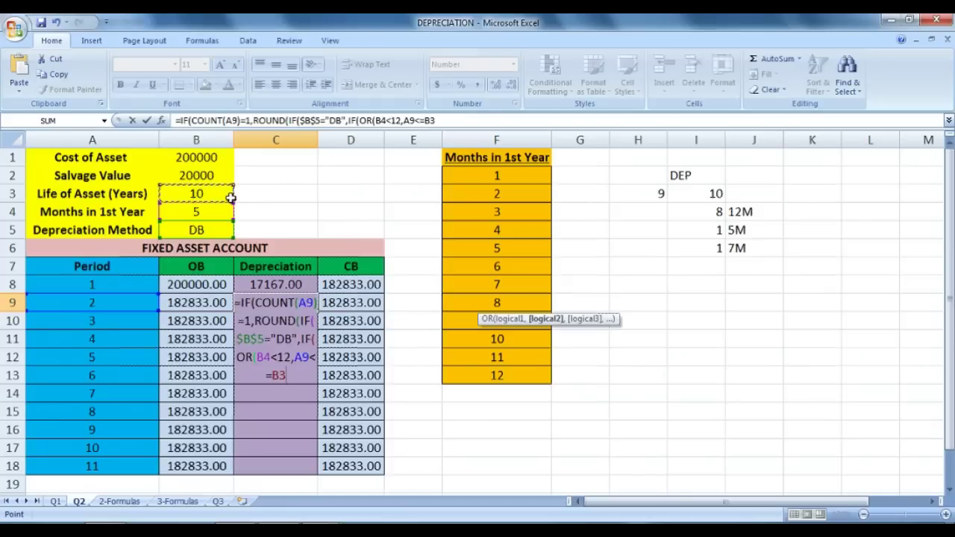
type(")")
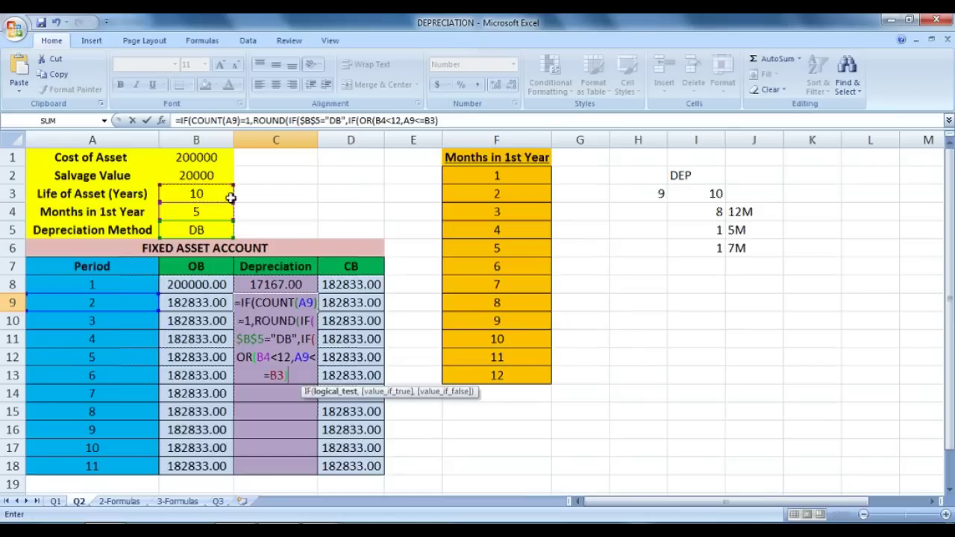
Add the DB function as the nested IF's true result in the C9 formula and open its arguments
scroll(410, 361, "down", 2)
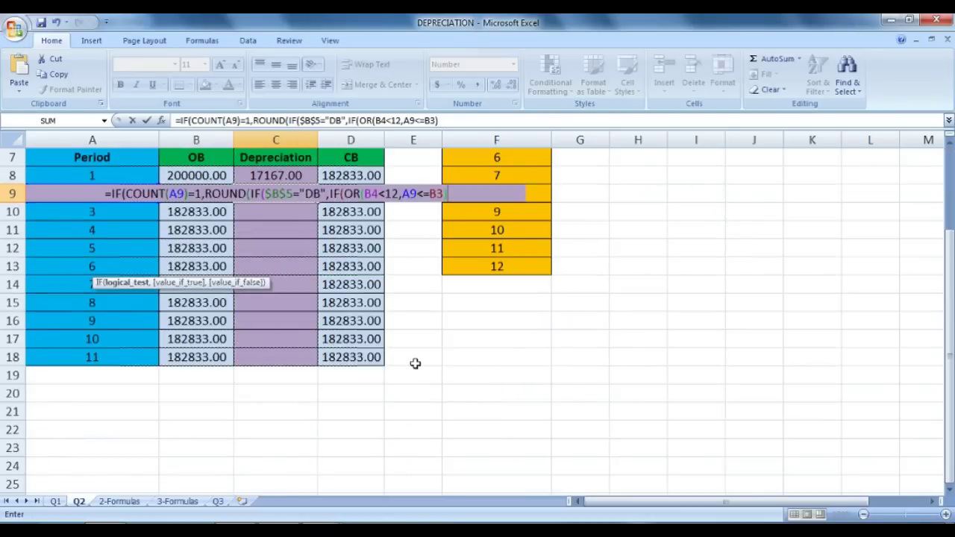
scroll(414, 362, "up", 1)
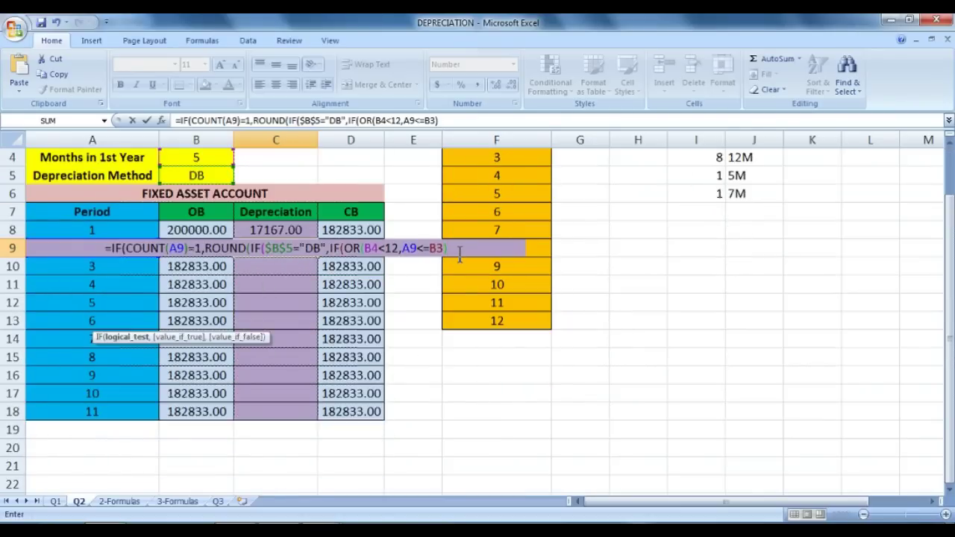
type(",")
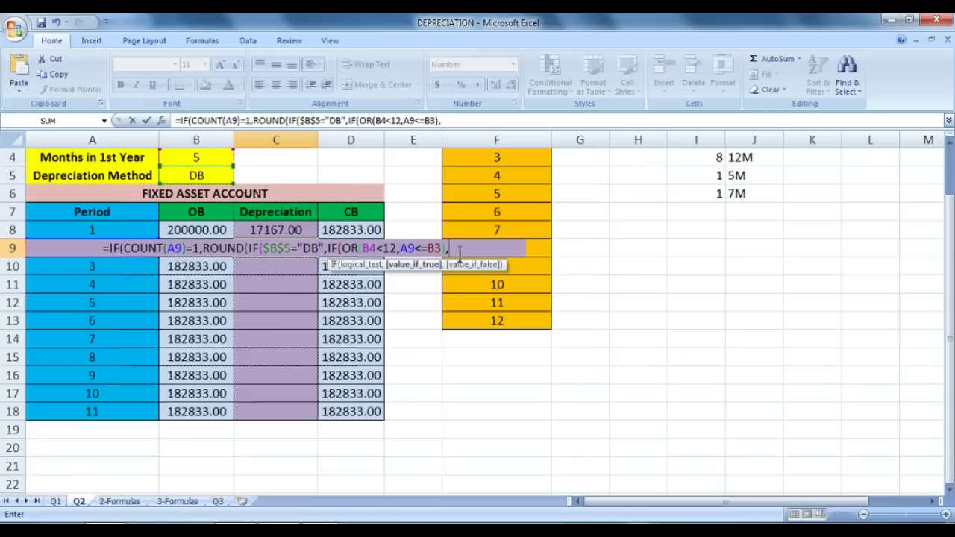
type("DB")
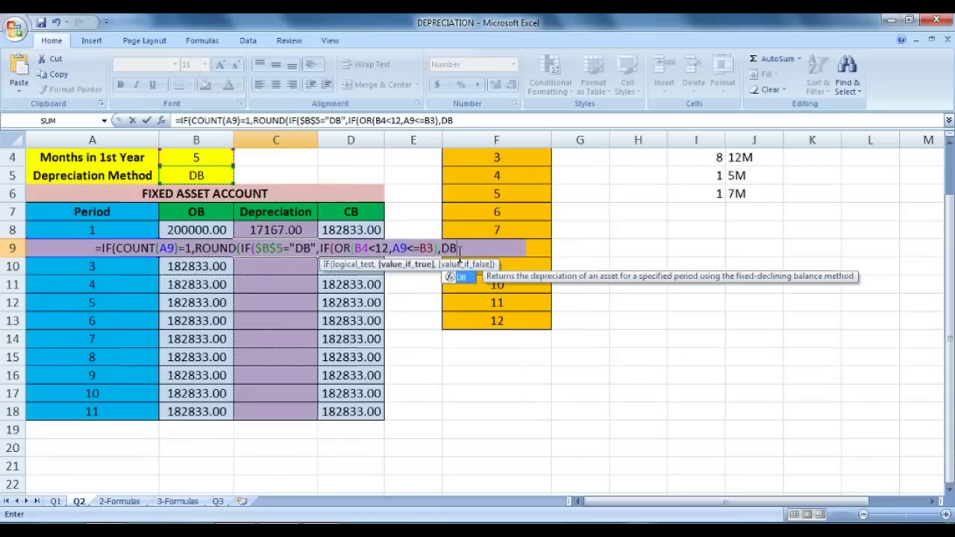
type("(")
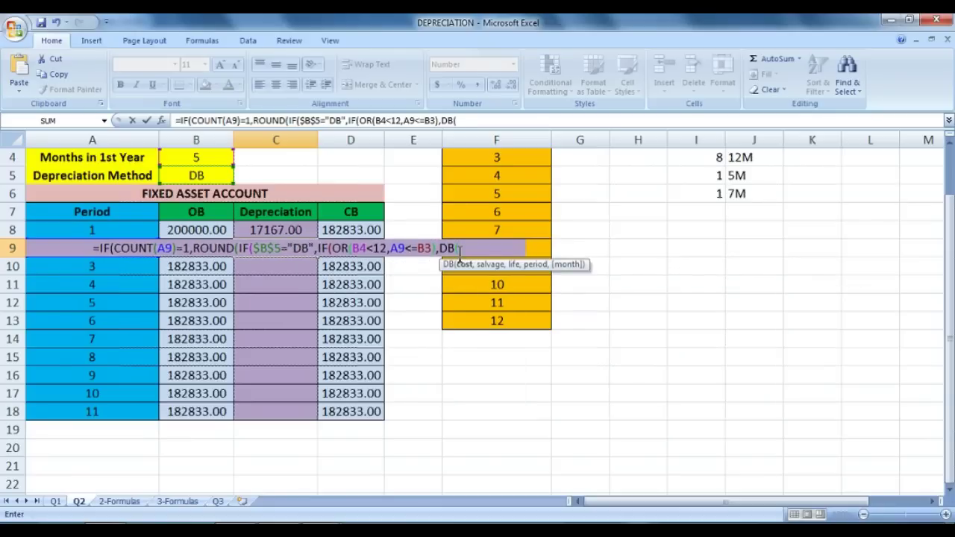
left_click(166, 122)
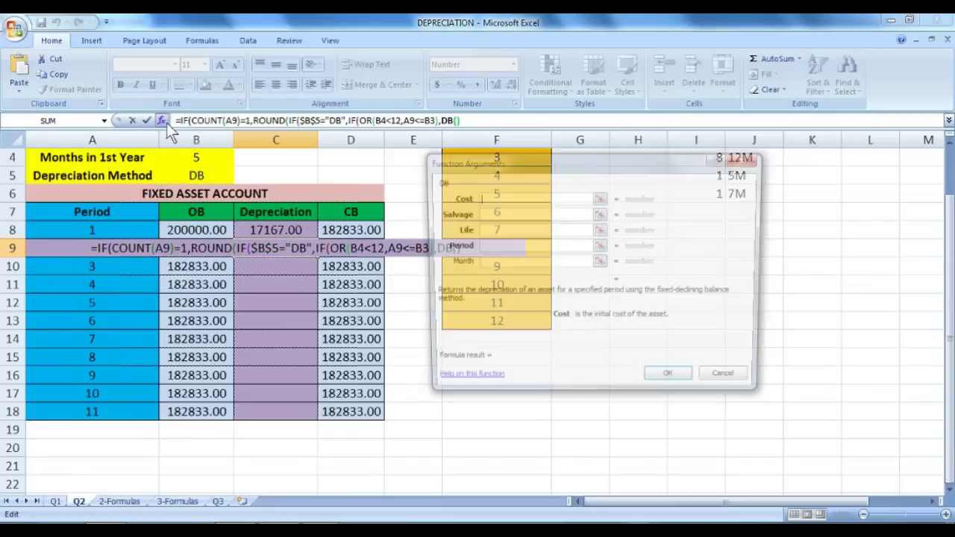
Set DB's Cost to $B$1, Salvage to $B$2 and Life to $B$3 as absolute references
scroll(457, 231, "up", 1)
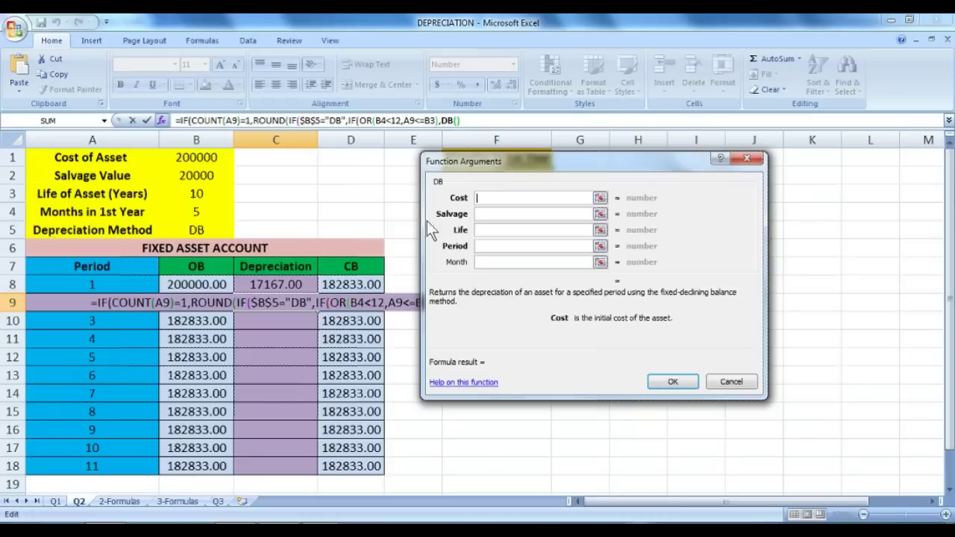
left_click(212, 158)
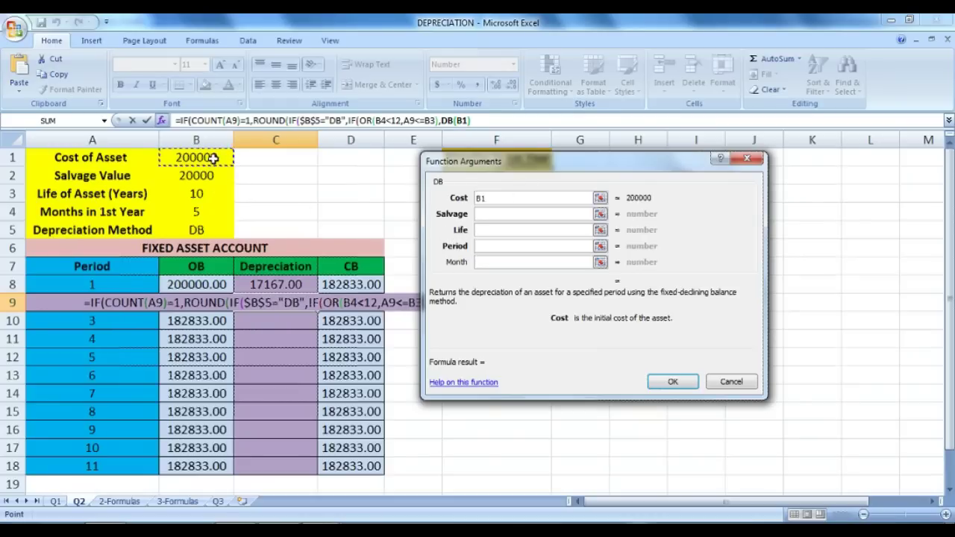
key("F4")
left_click(489, 214)
left_click(196, 175)
key("F4")
left_click(507, 231)
left_click(196, 193)
key("F4")
Set DB's Period to A9 and Month to the absolute reference $B$4, and accept the function arguments
left_click(494, 246)
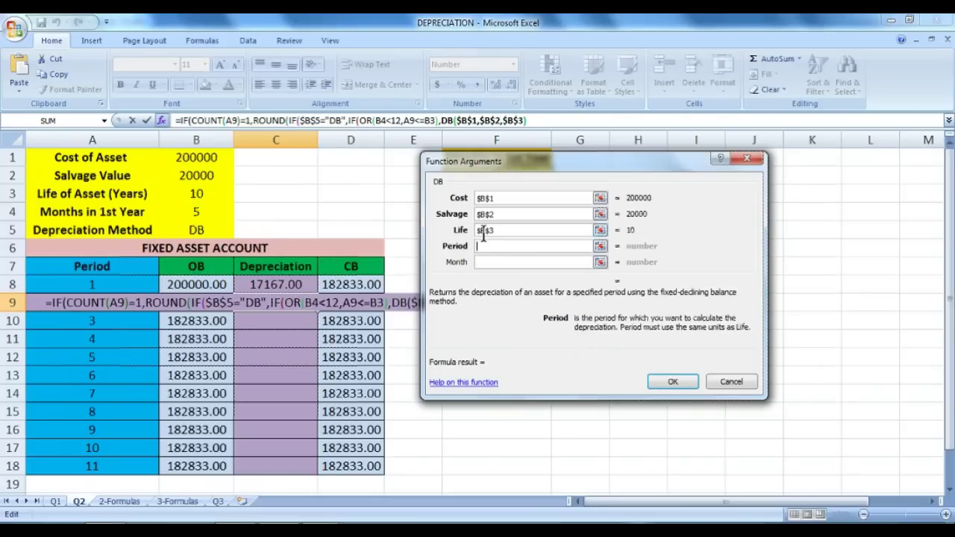
type("A9")
left_click(504, 261)
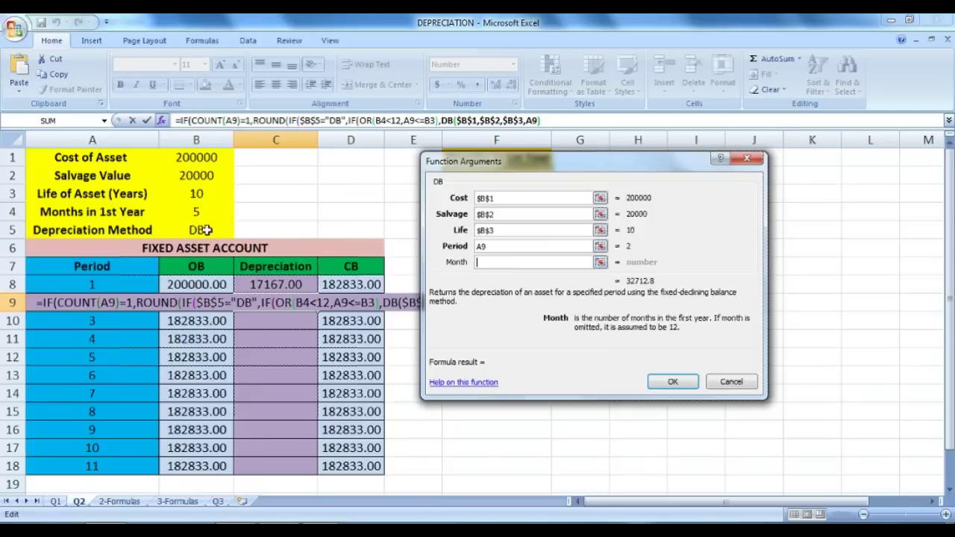
left_click(212, 217)
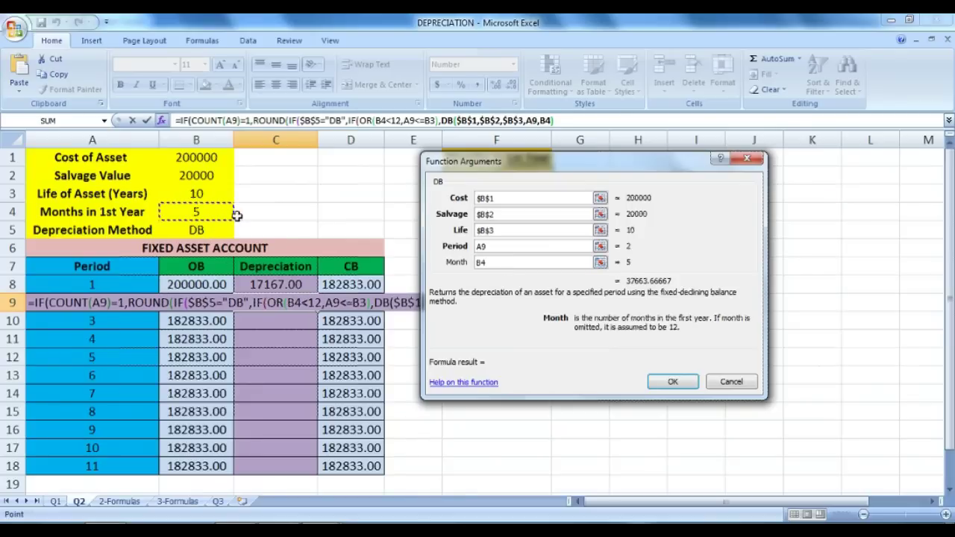
key("F4")
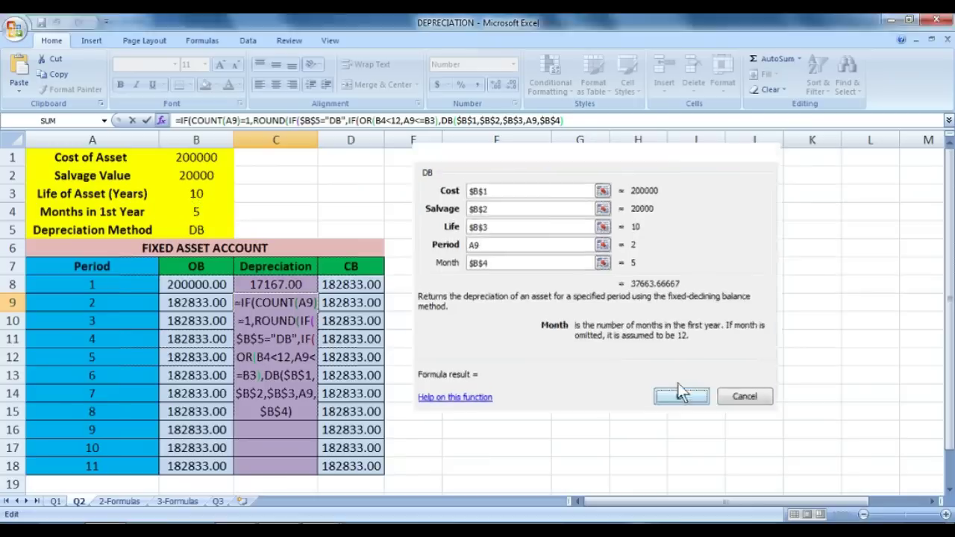
left_click(675, 382)
left_click(480, 309)
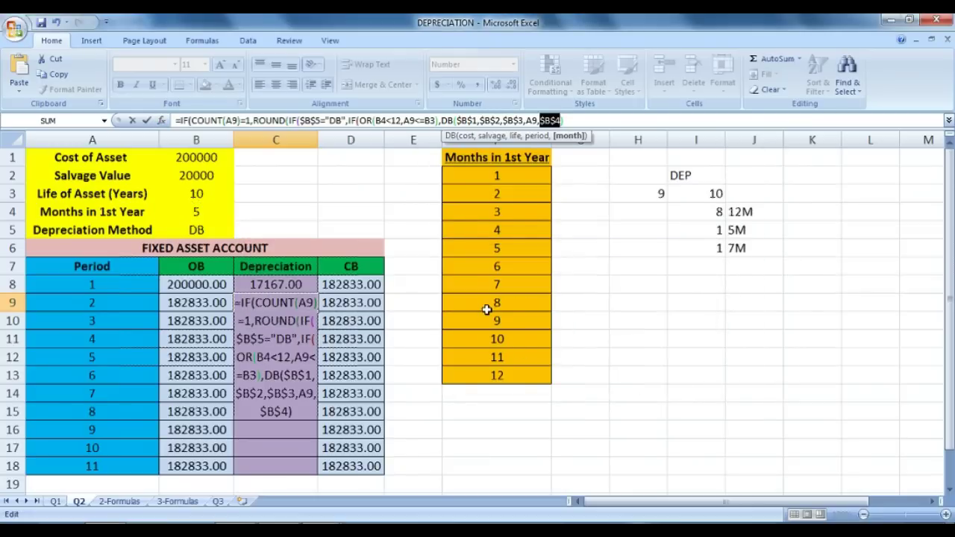
Complete the nested OR condition's IF in the C9 formula with 0 as its false result and a closing parenthesis
left_click(307, 403)
scroll(313, 405, "down", 1)
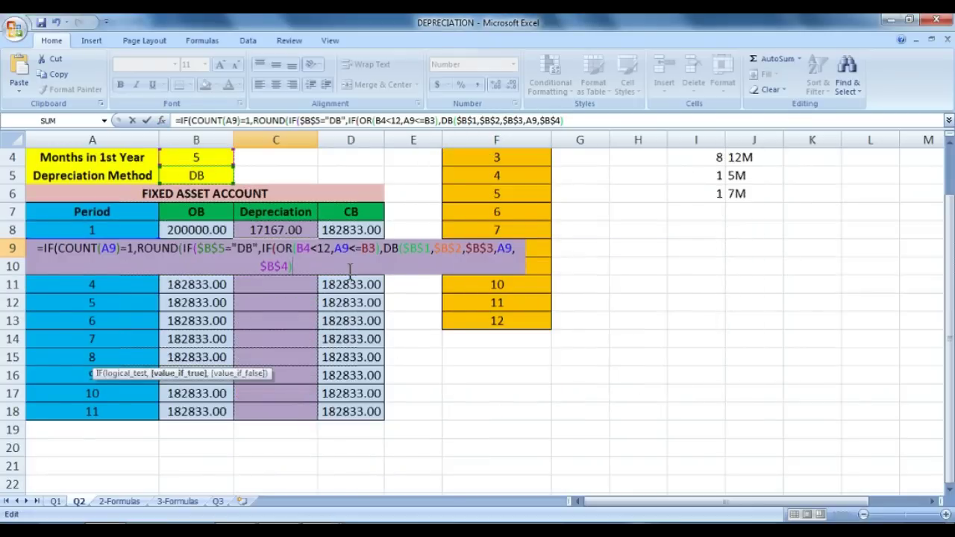
type(",")
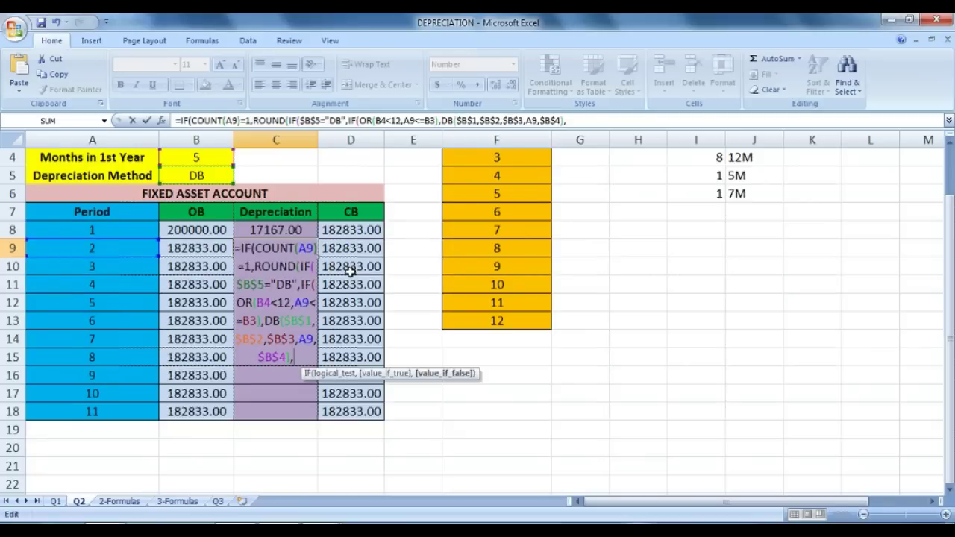
type("0)")
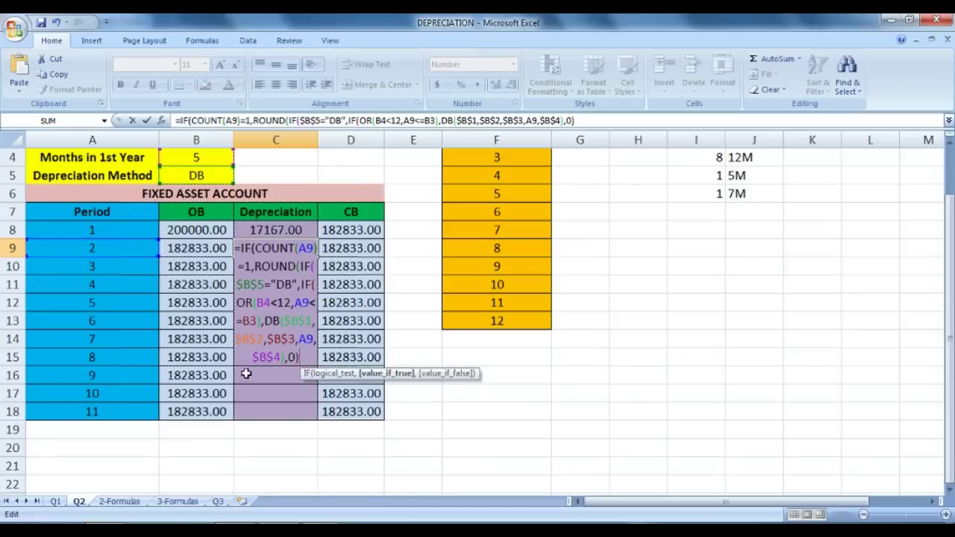
Add IF(A9<=$B$3, to the C9 formula as the non-DB branch, using an absolute reference to the asset life
scroll(302, 362, "down", 1)
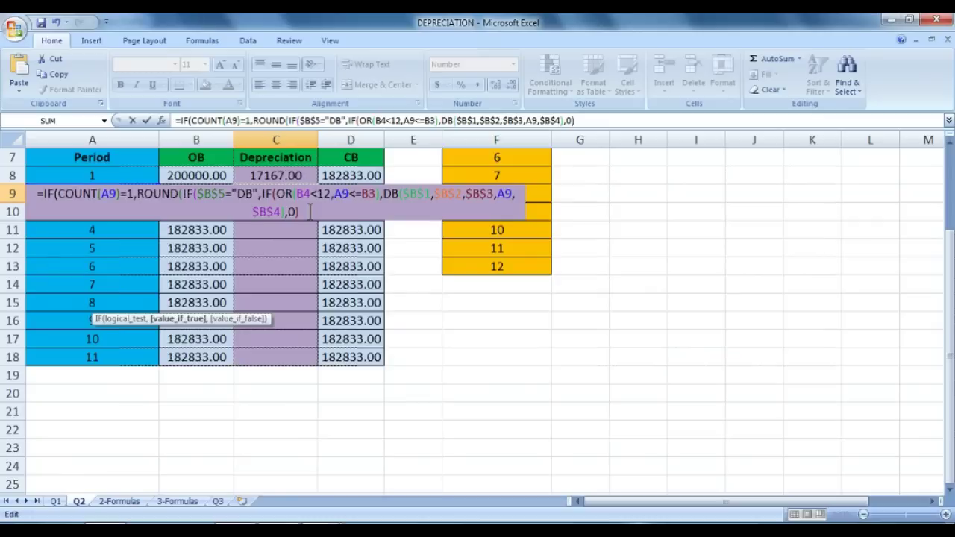
type(",IF")
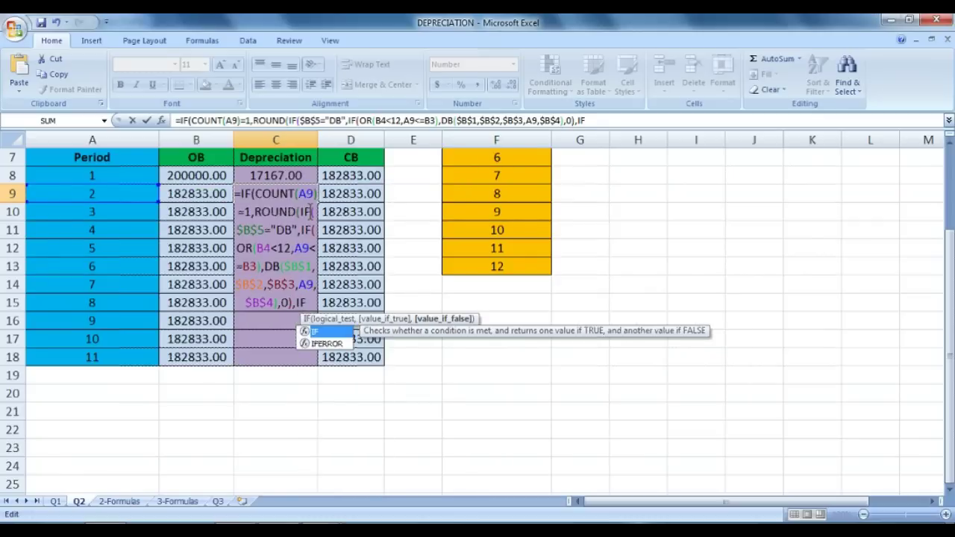
type("(")
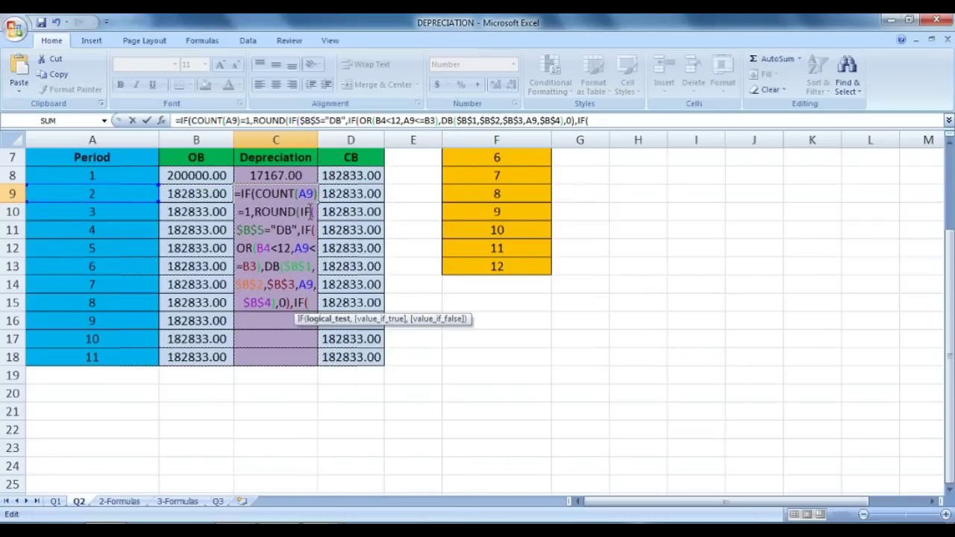
type("A9")
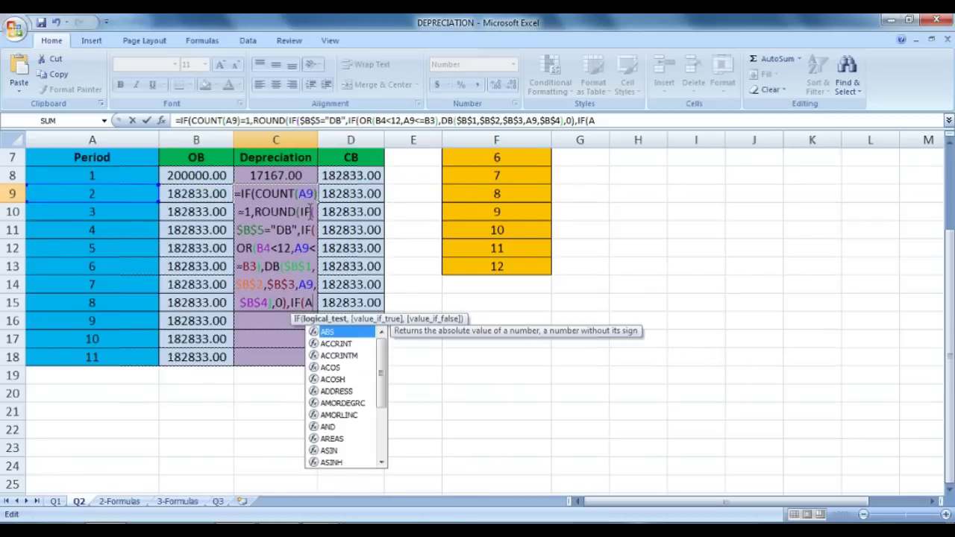
type("<")
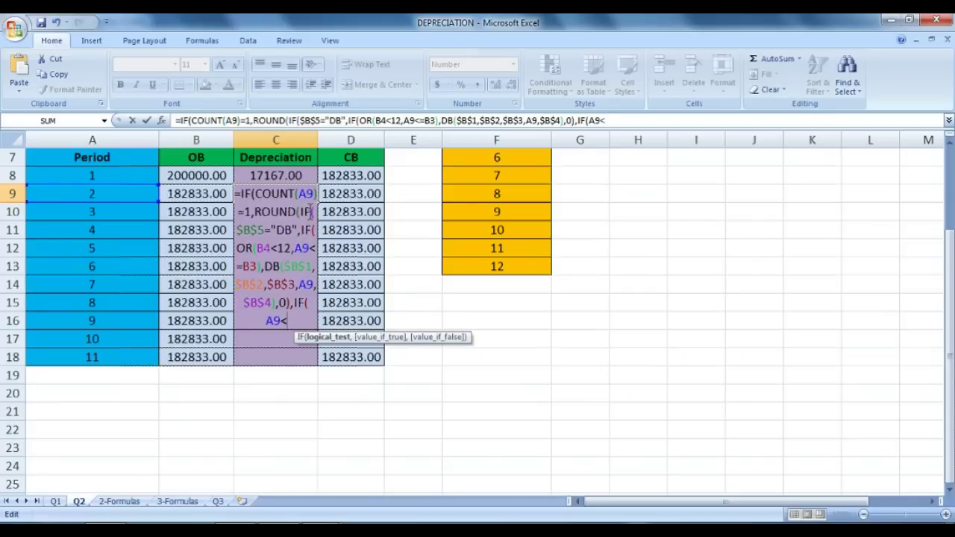
type("=")
scroll(309, 211, "up", 1)
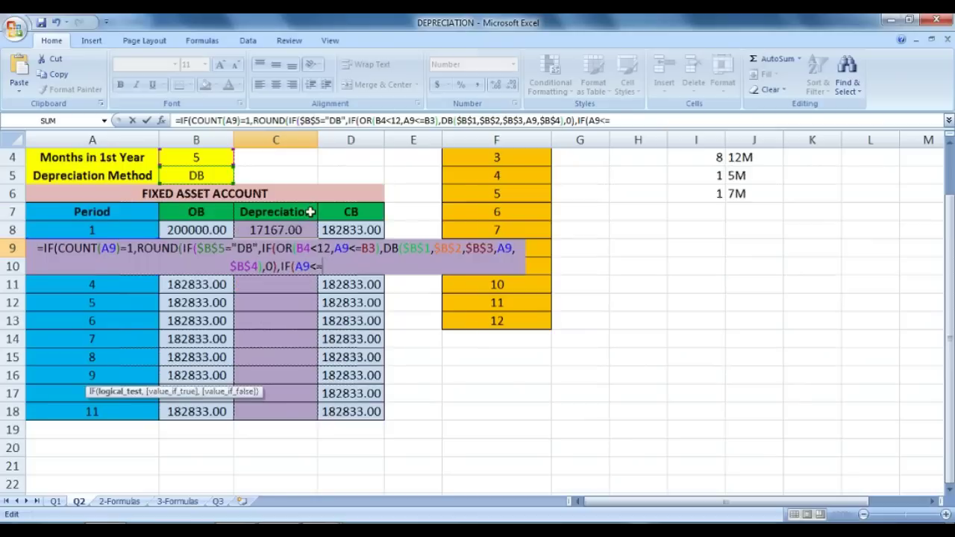
scroll(310, 211, "up", 1)
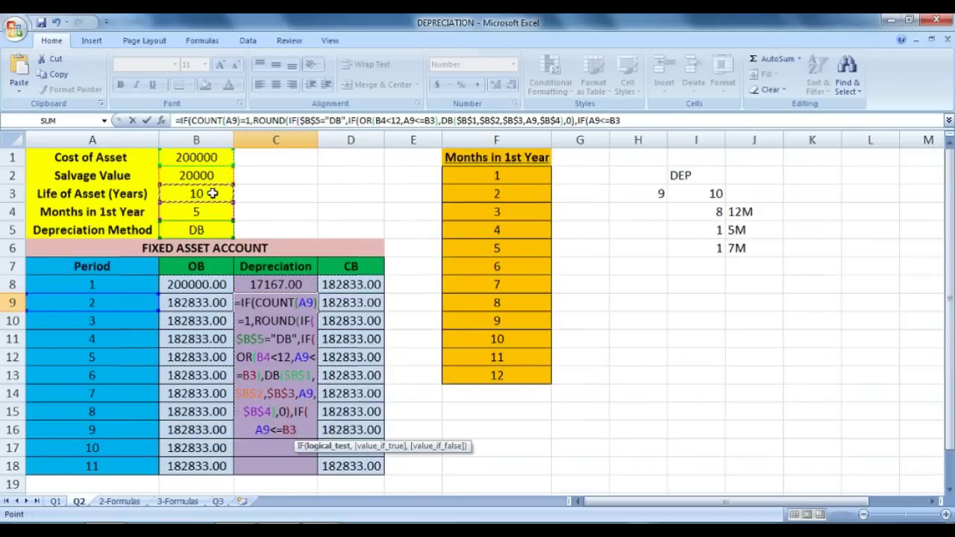
key("alt")
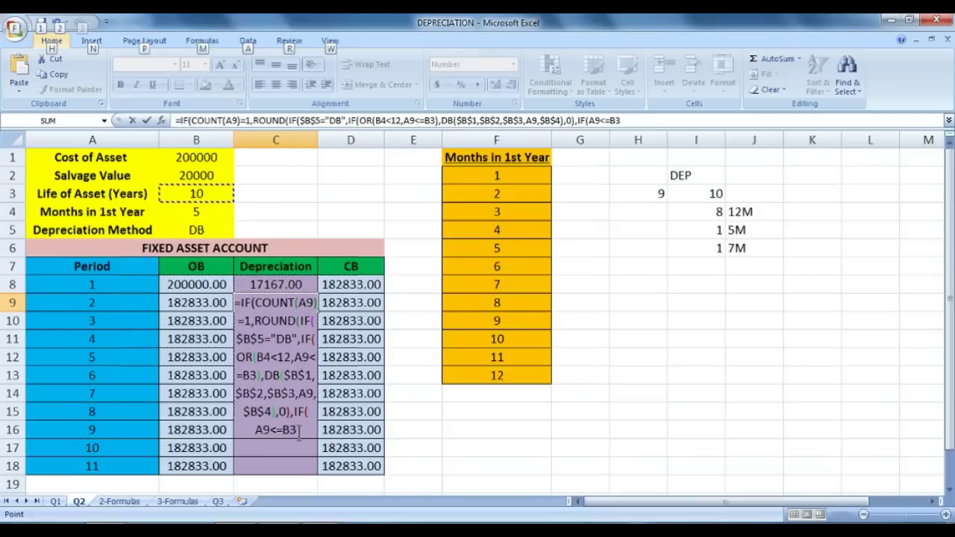
left_click(299, 434)
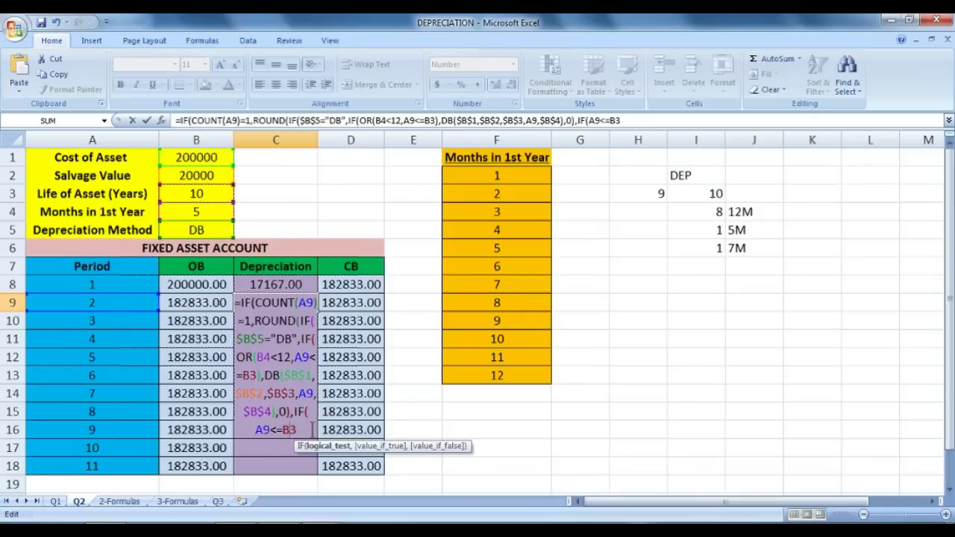
key("F4")
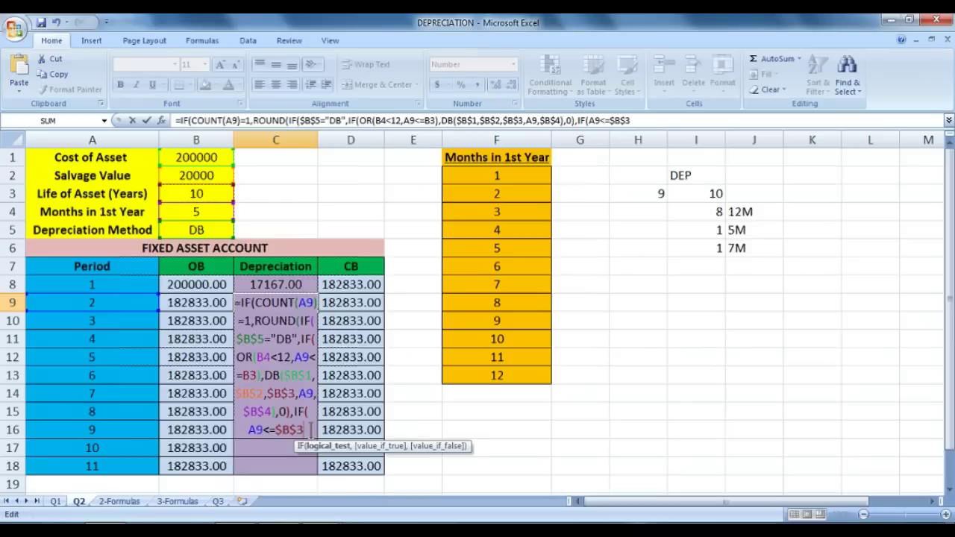
type(",")
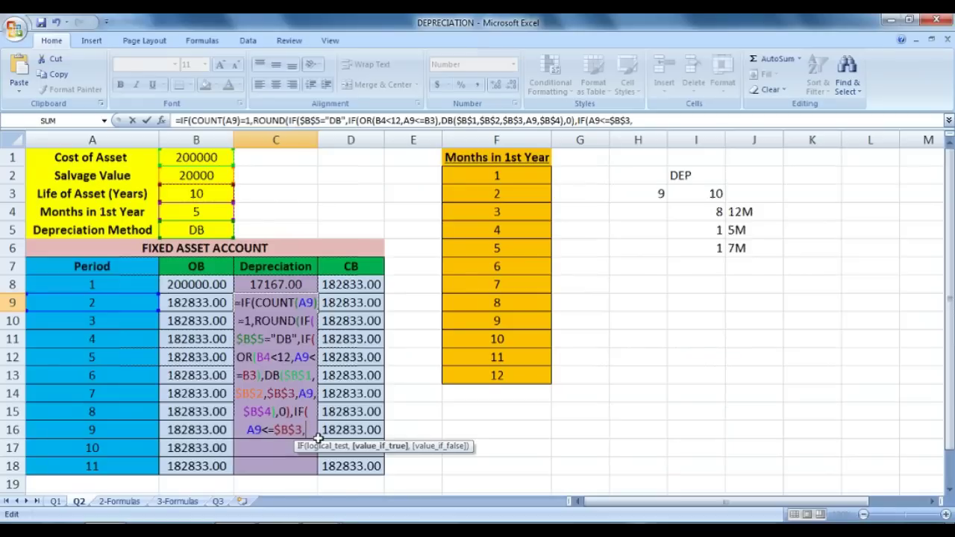
Add the SLN function as the true result of the asset life test in C9 and open its arguments
scroll(381, 399, "down", 1)
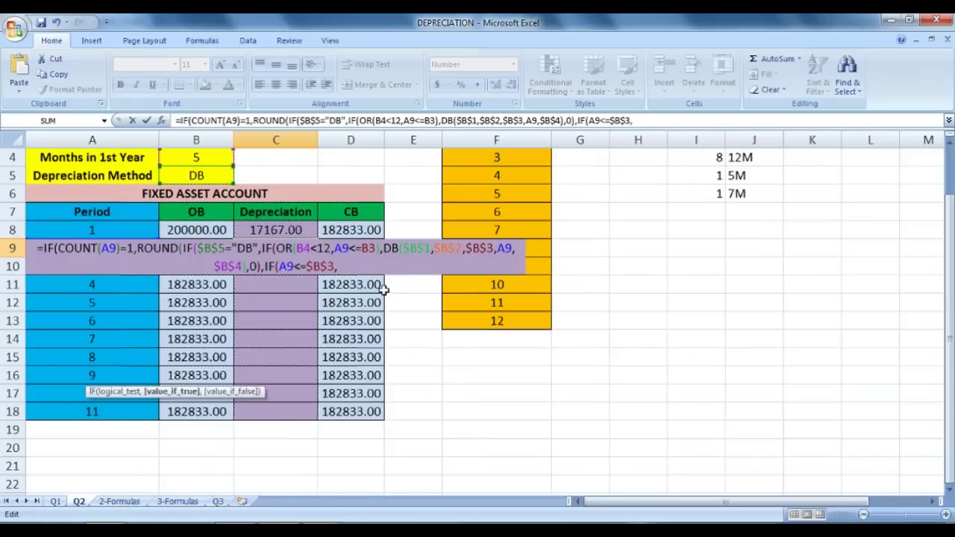
type("SLN")
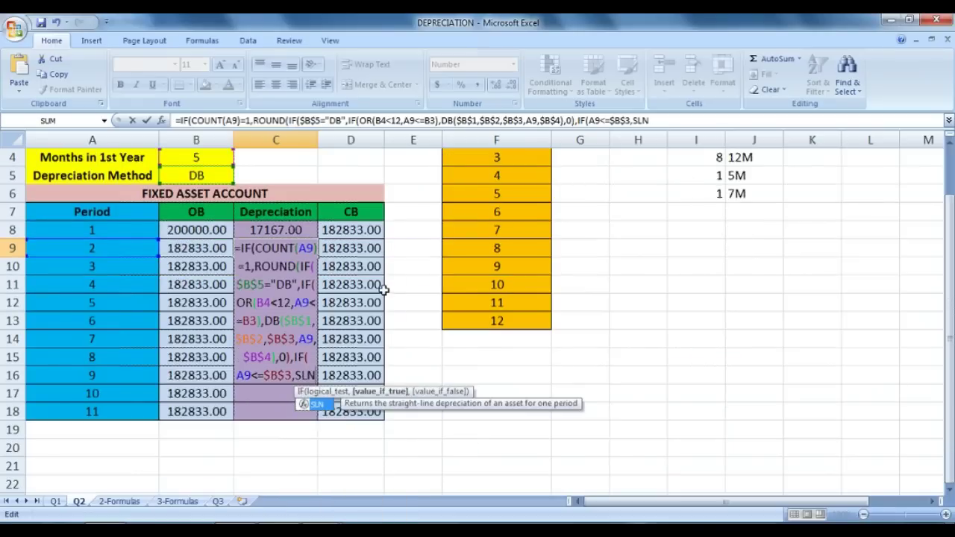
type("(")
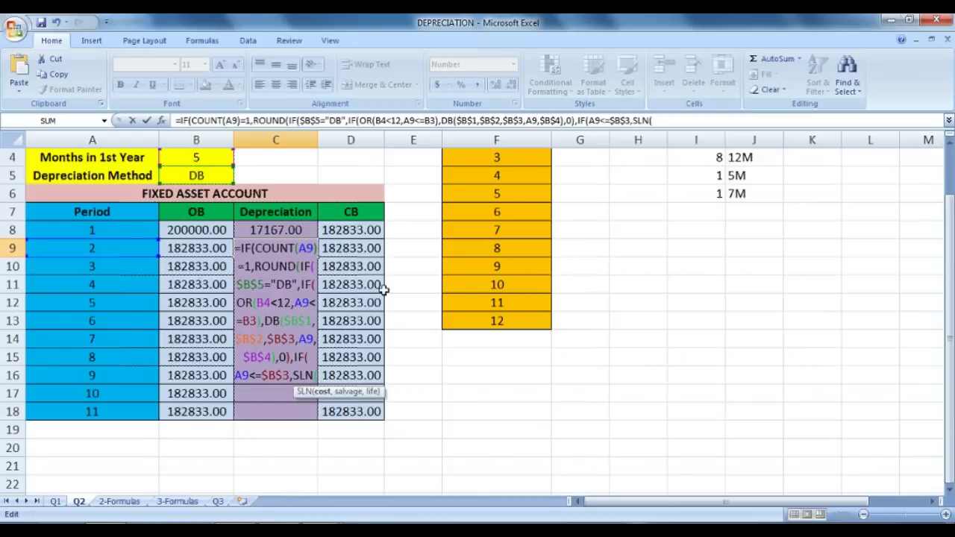
left_click(159, 120)
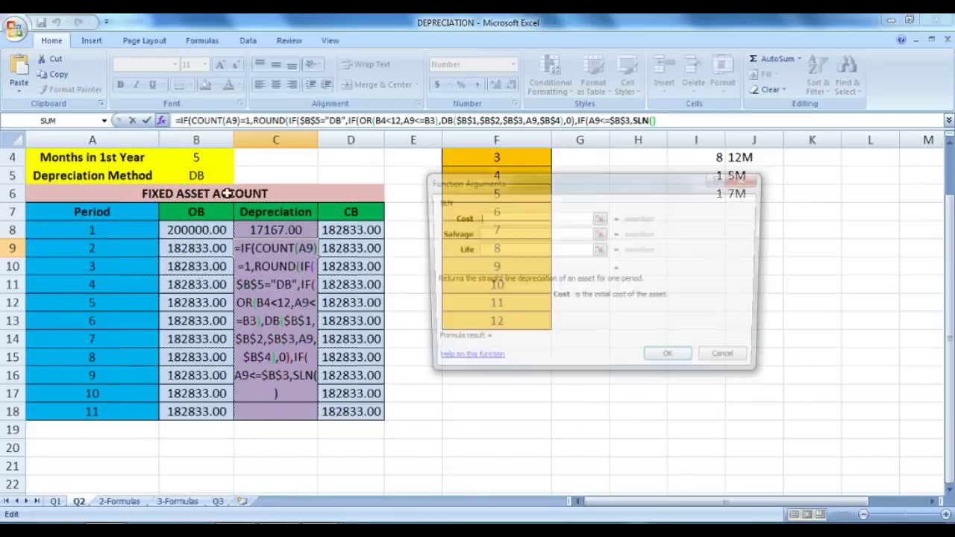
Set SLN's Cost, Salvage and Life to the absolute references $B$1, $B$2 and $B$3, and accept the function arguments
scroll(226, 193, "up", 1)
left_click(196, 158)
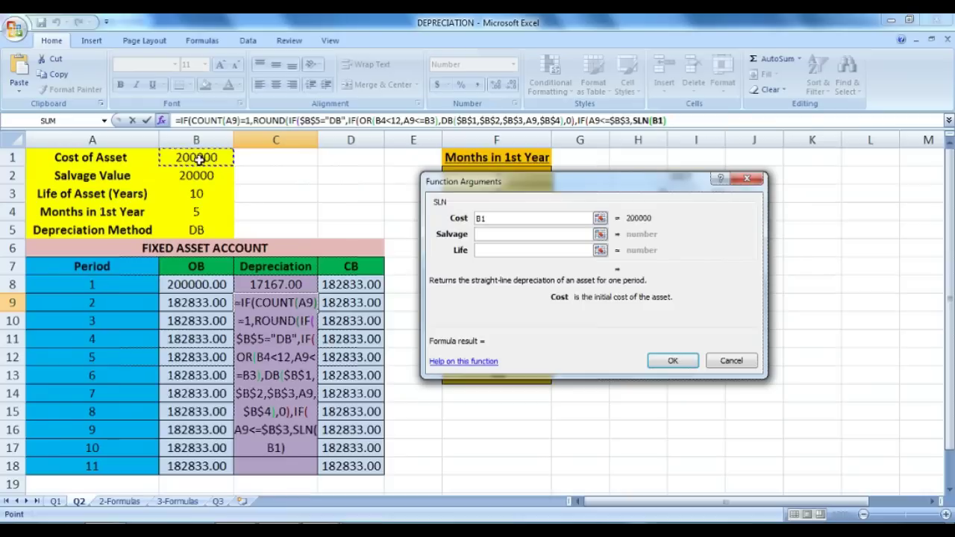
key("F4")
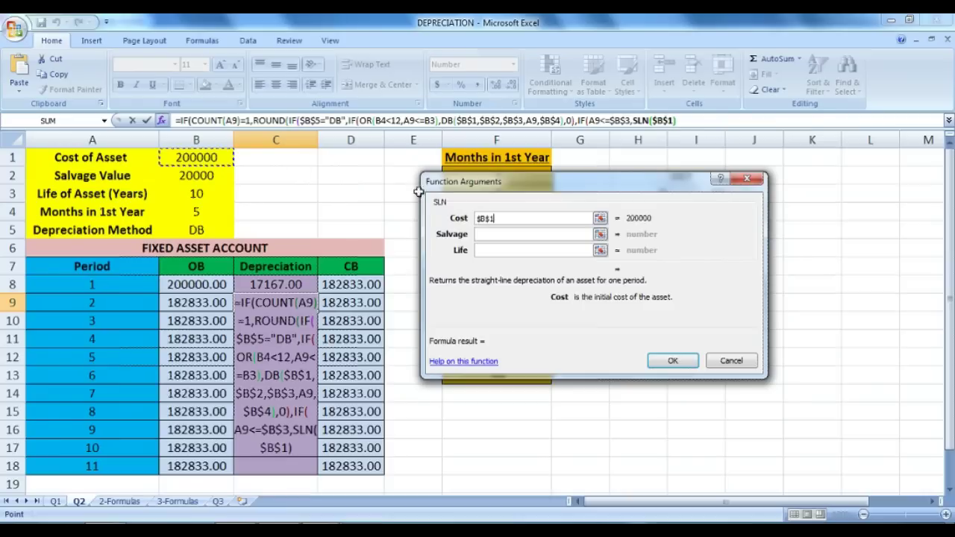
left_click(492, 237)
left_click(213, 175)
key("F4")
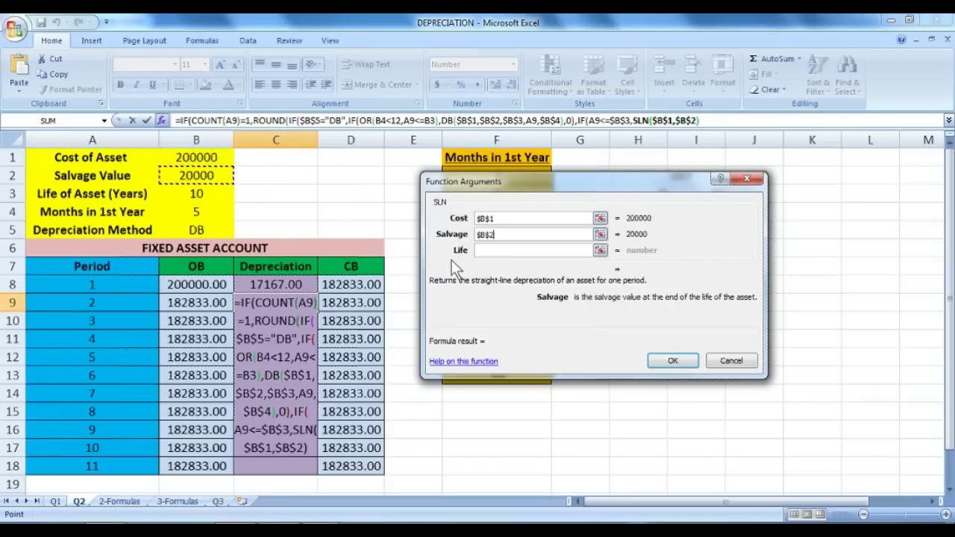
left_click(501, 251)
left_click(195, 194)
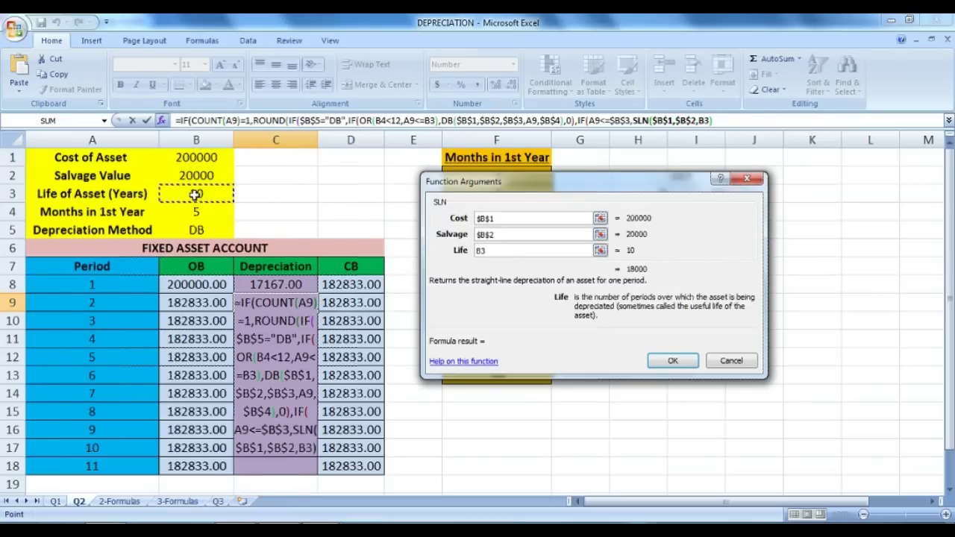
key("F4")
left_click(672, 362)
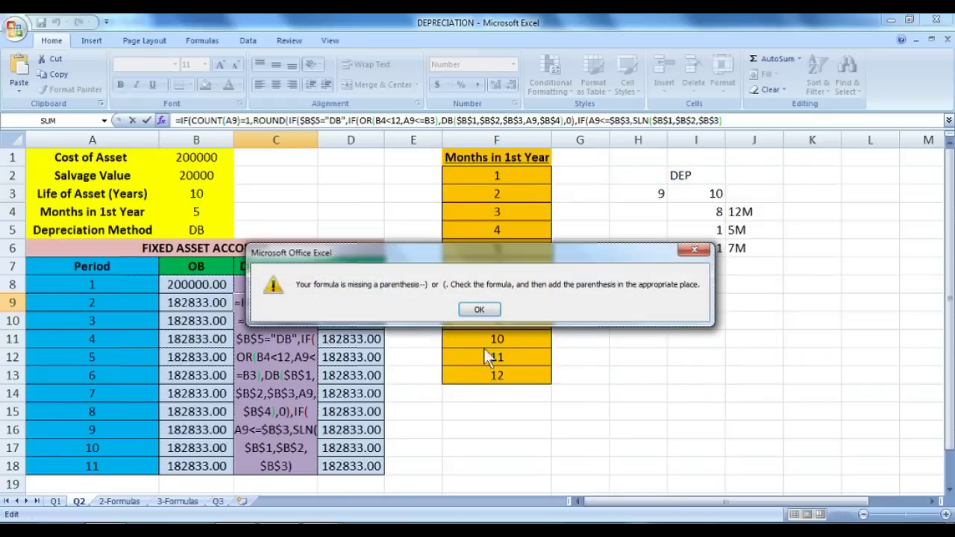
left_click(474, 311)
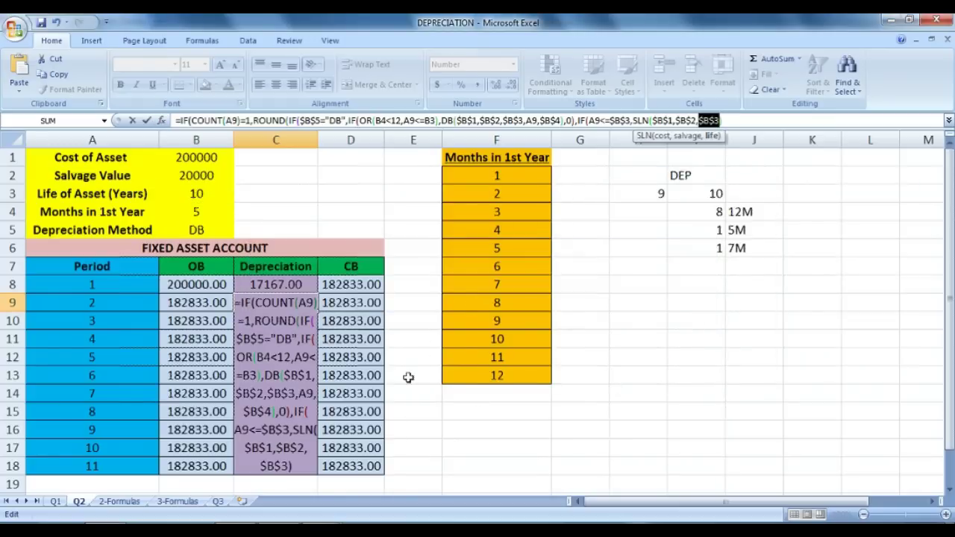
Add a second SLN function as the false result of the asset life test in C9 and open its arguments
left_click(295, 464)
scroll(305, 443, "down", 2)
scroll(304, 443, "up", 1)
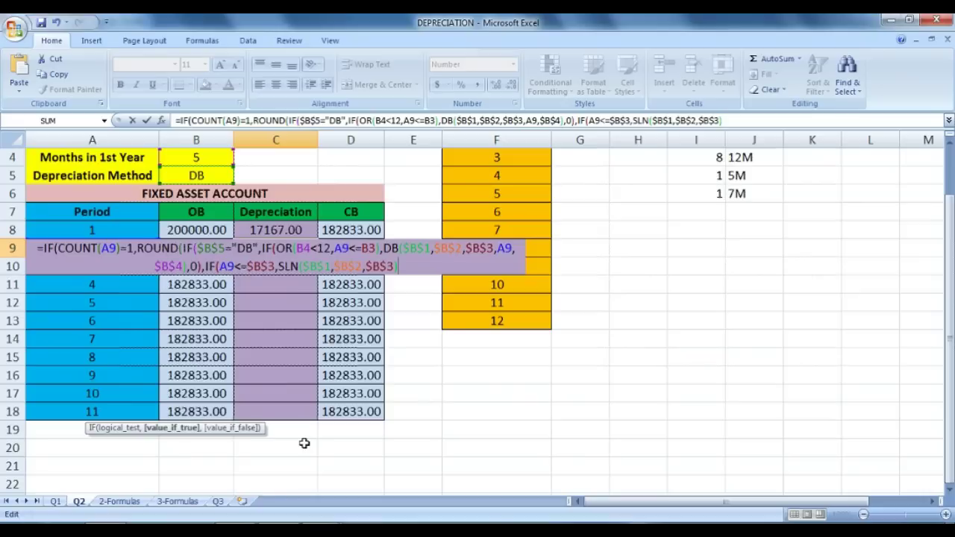
type(",SLN(")
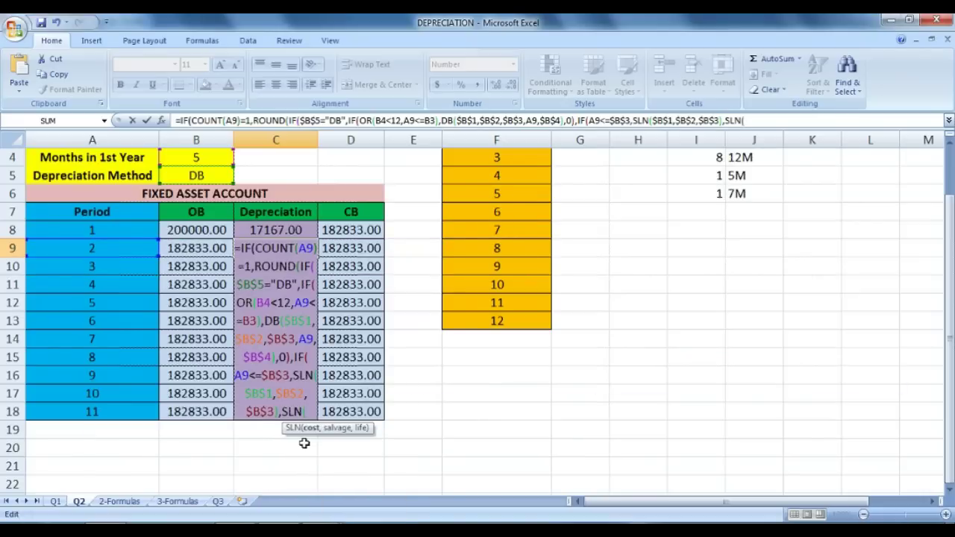
scroll(305, 443, "up", 1)
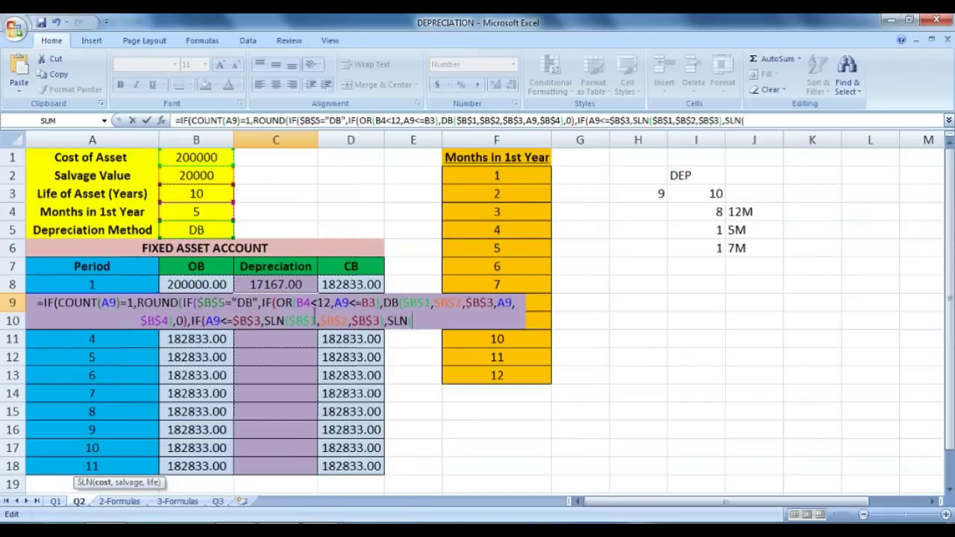
left_click(161, 120)
Fill the second SLN's Cost, Salvage and Life with $B$1, $B$2 and $B$3, and accept its arguments
left_click(217, 159)
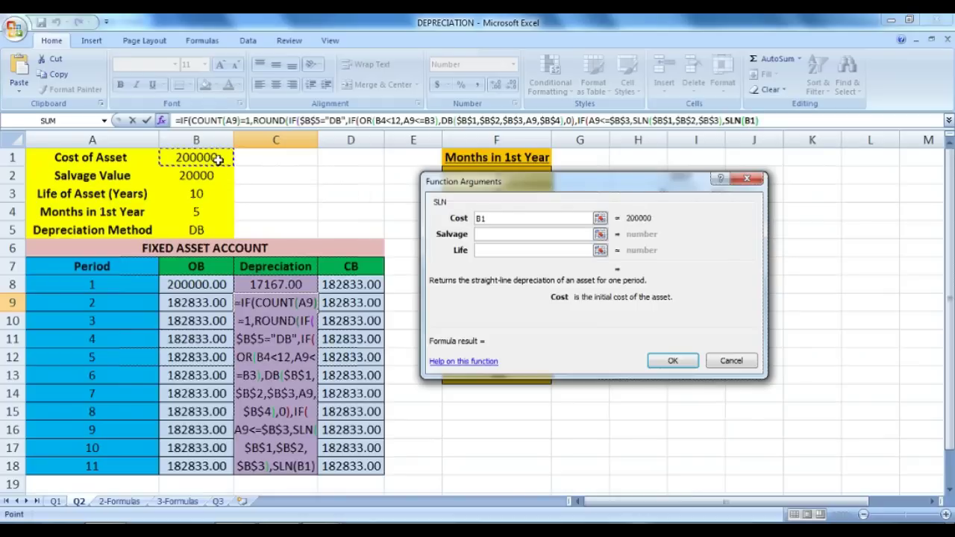
key("F4")
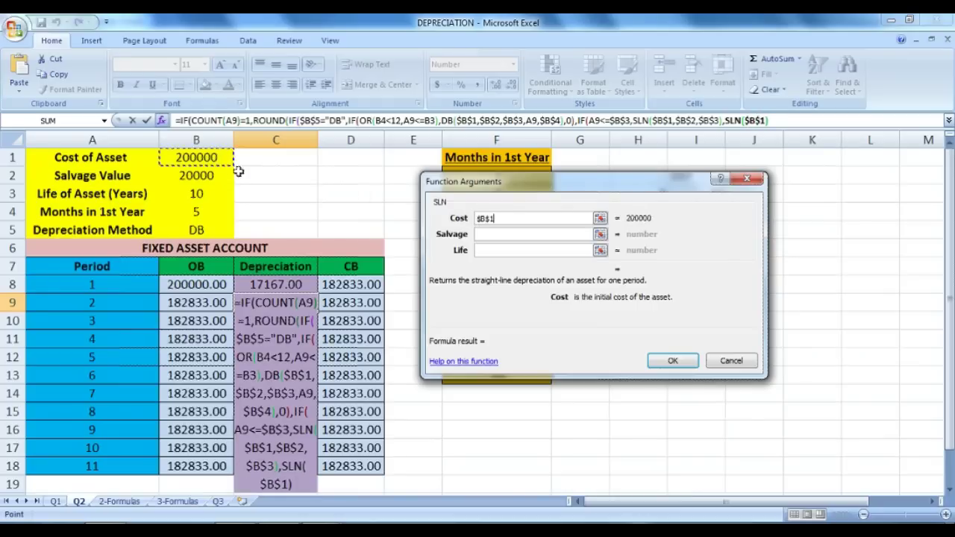
left_click(487, 235)
left_click(209, 178)
key("F4")
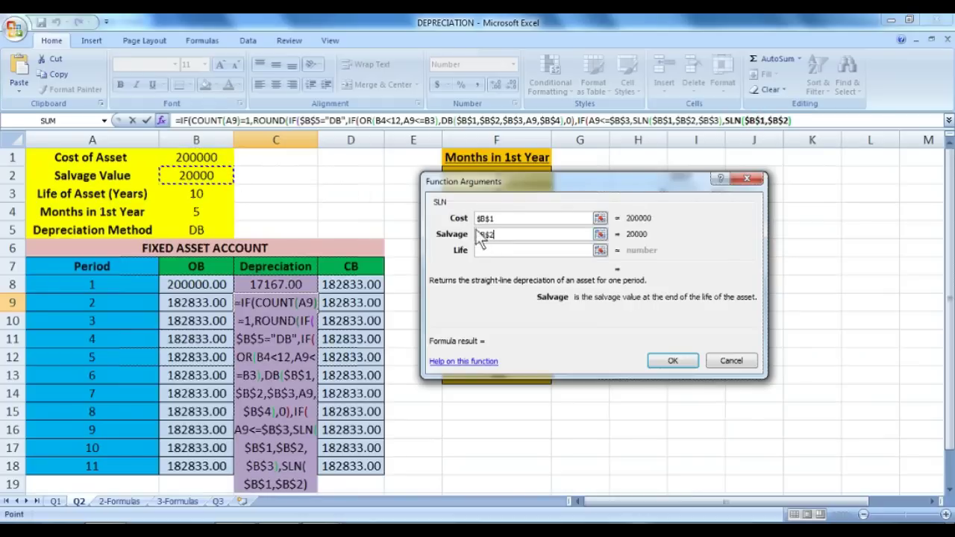
left_click(493, 252)
left_click(221, 197)
key("F4")
left_click(687, 361)
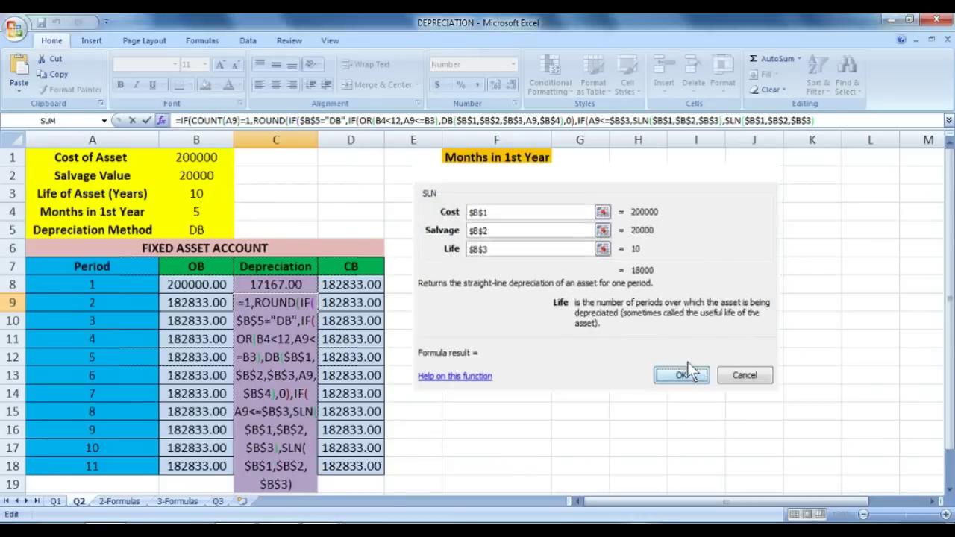
left_click(491, 312)
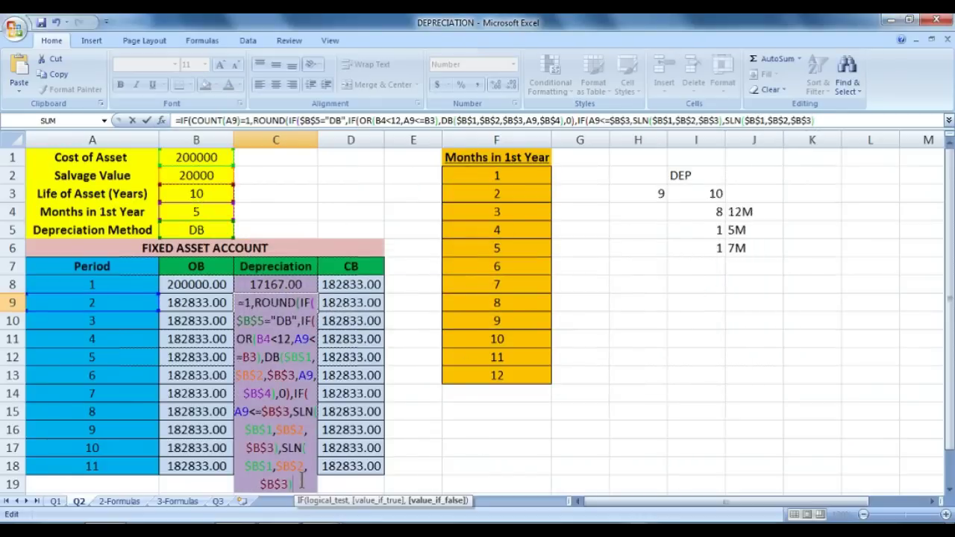
Multiply the second SLN by (12-$B$4)/12 to prorate the final year for the remaining months
type("*(12-")
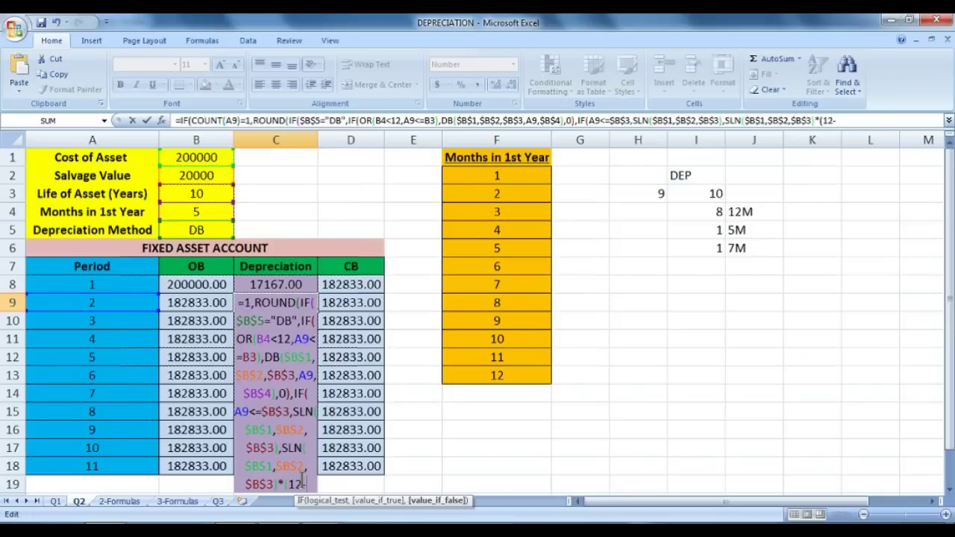
left_click(212, 214)
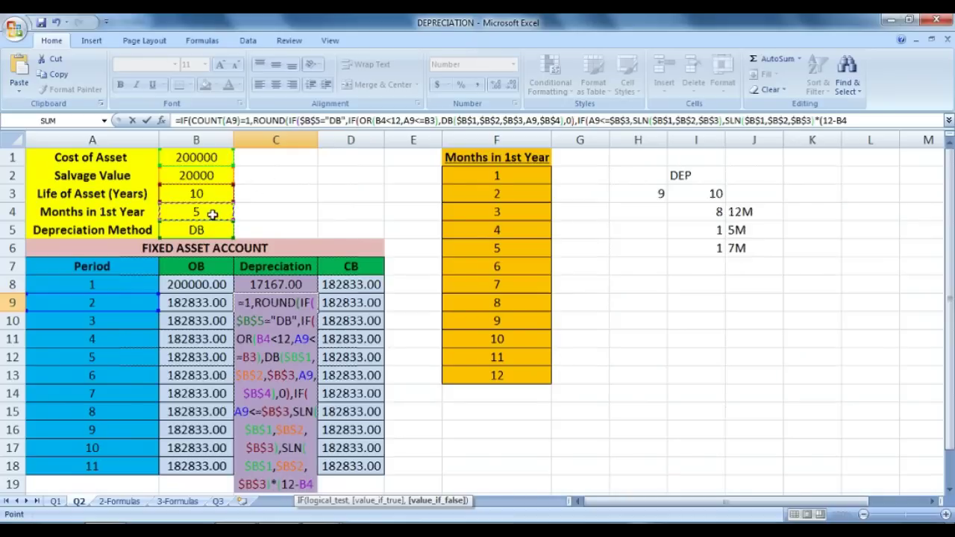
key("F4")
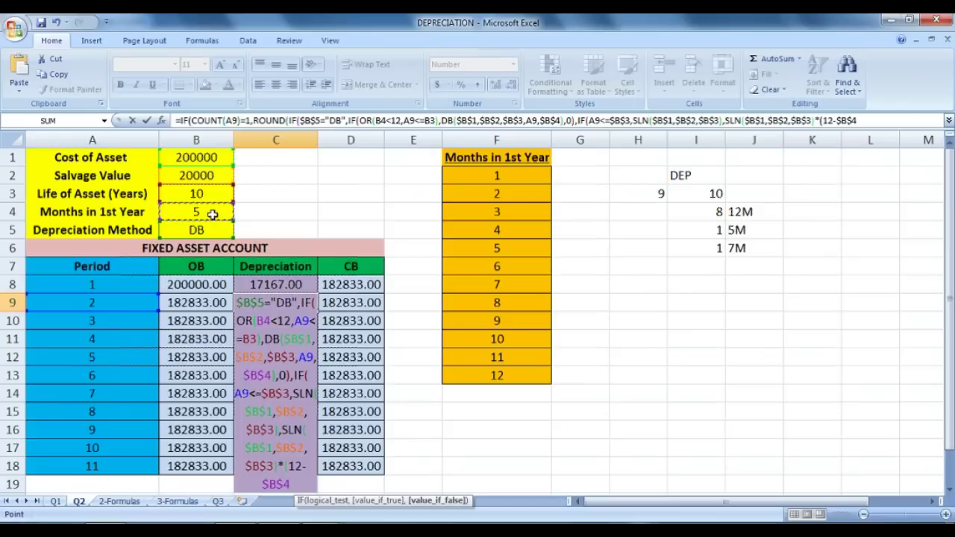
type(")/12")
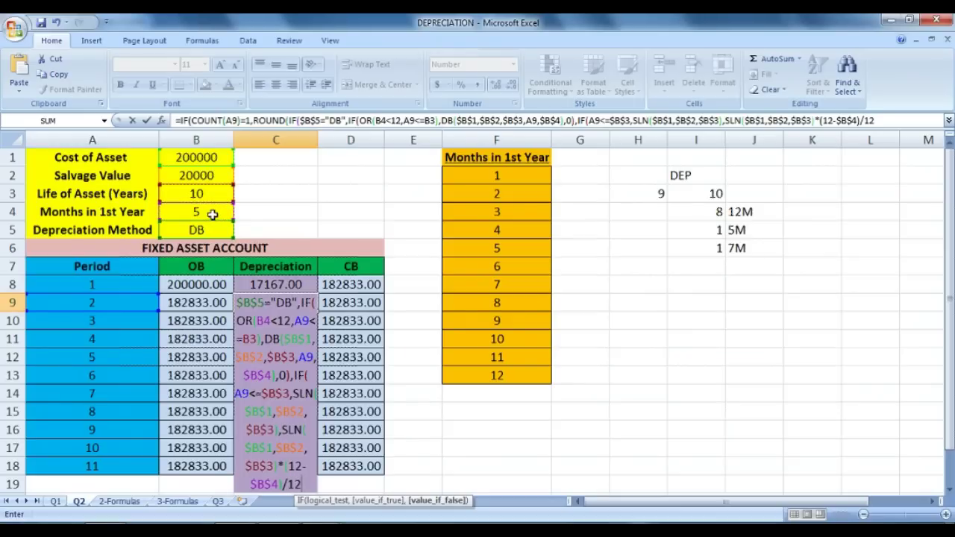
Close both nested IFs, round to 0 digits, give the outer IF "" as its false result, and commit the C9 formula
type(")")
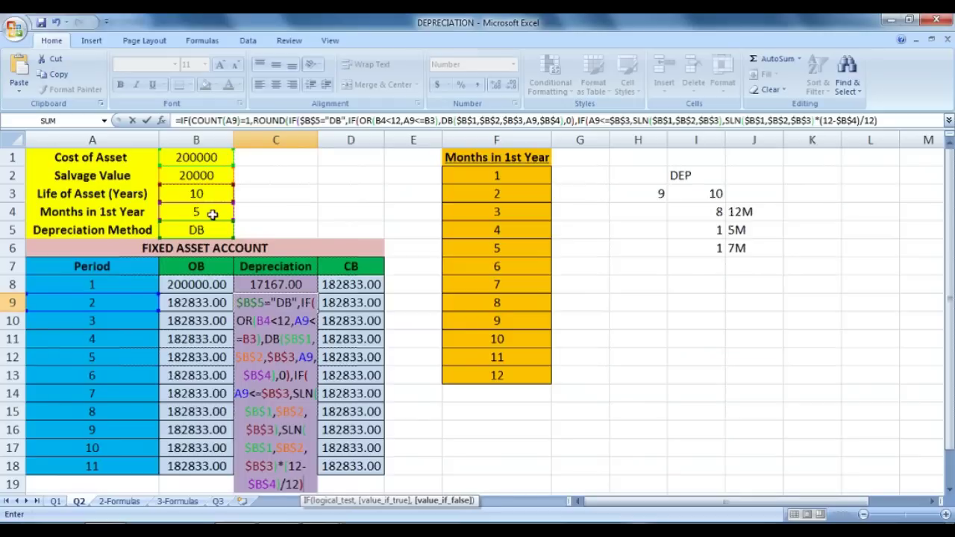
type(")")
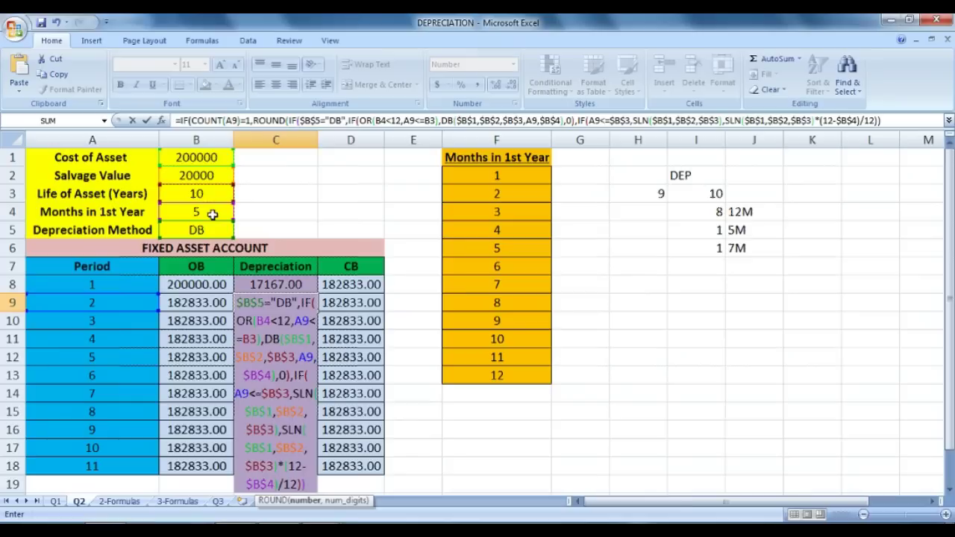
type(",0)")
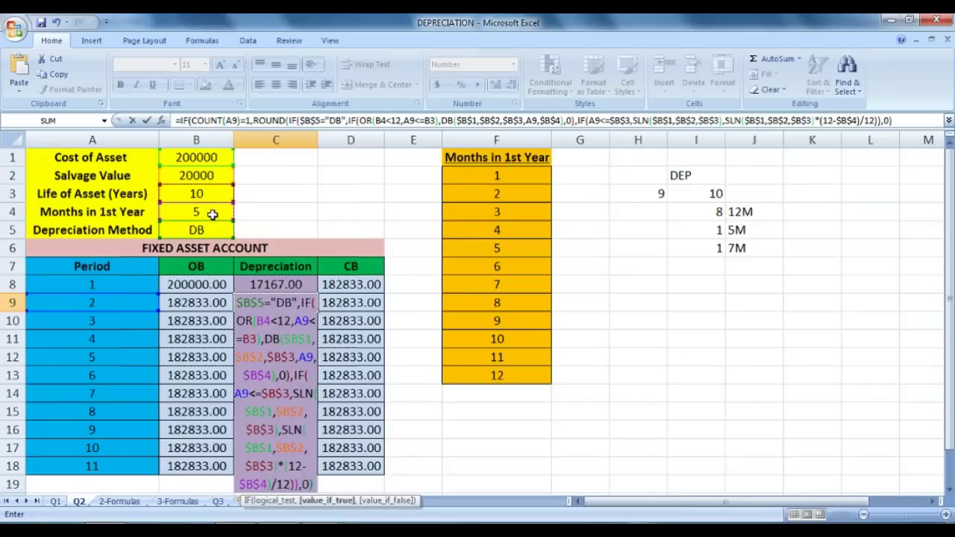
type(",\"\")")
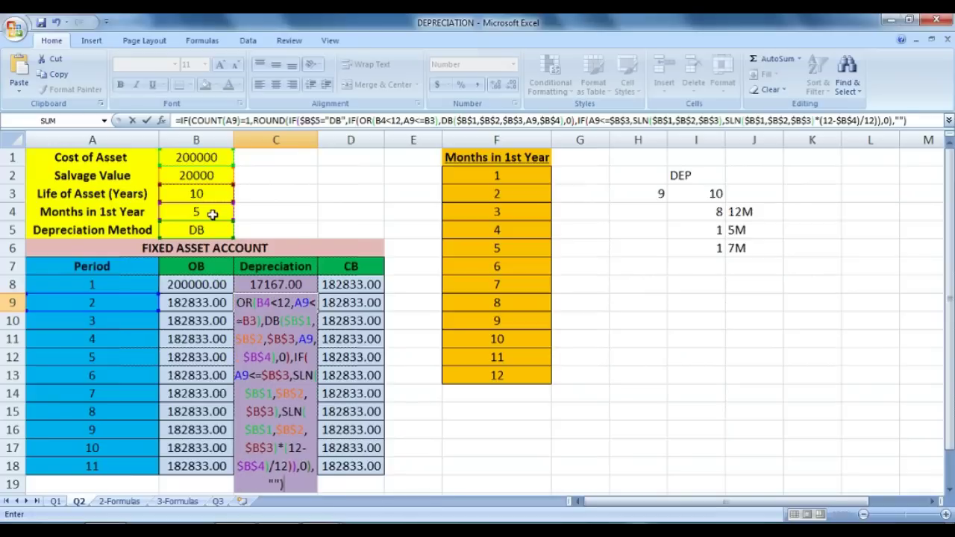
key("Return")
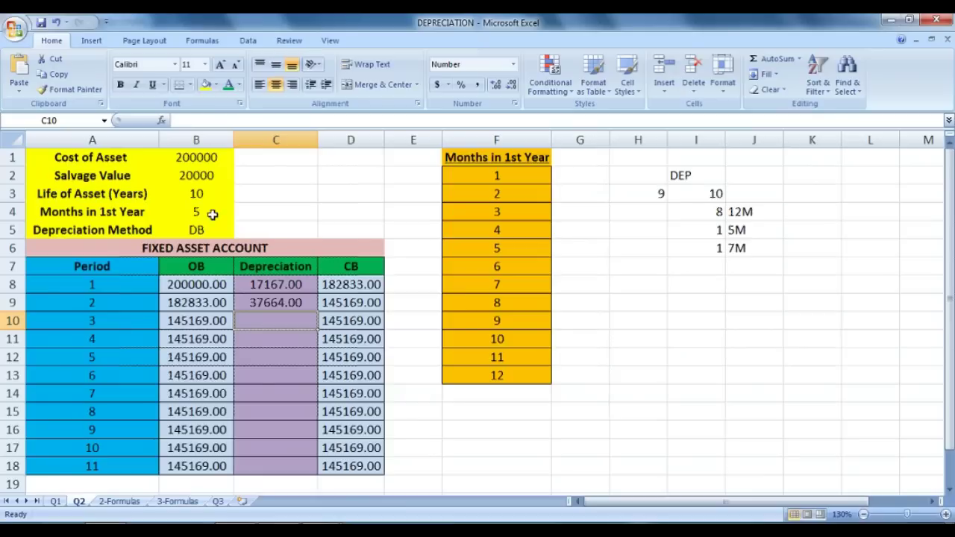
Reopen the C9 formula and make the B4 reference in its OR condition absolute as $B$4
left_click(281, 300)
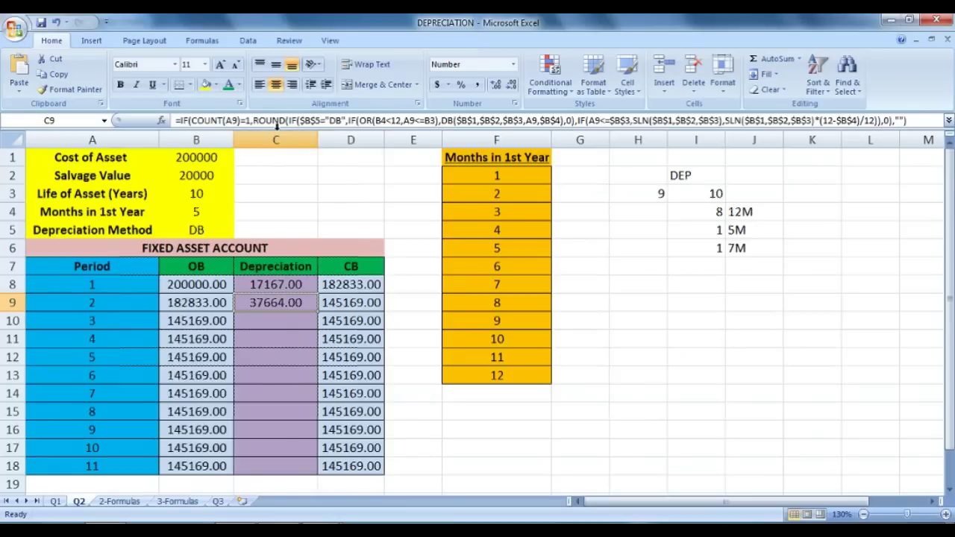
left_click_drag(305, 120, 316, 120)
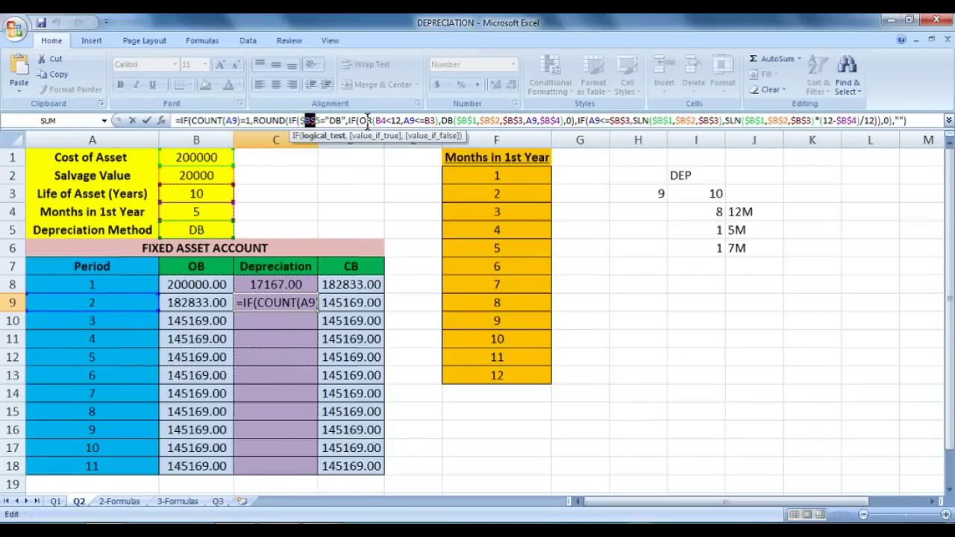
left_click_drag(374, 120, 386, 120)
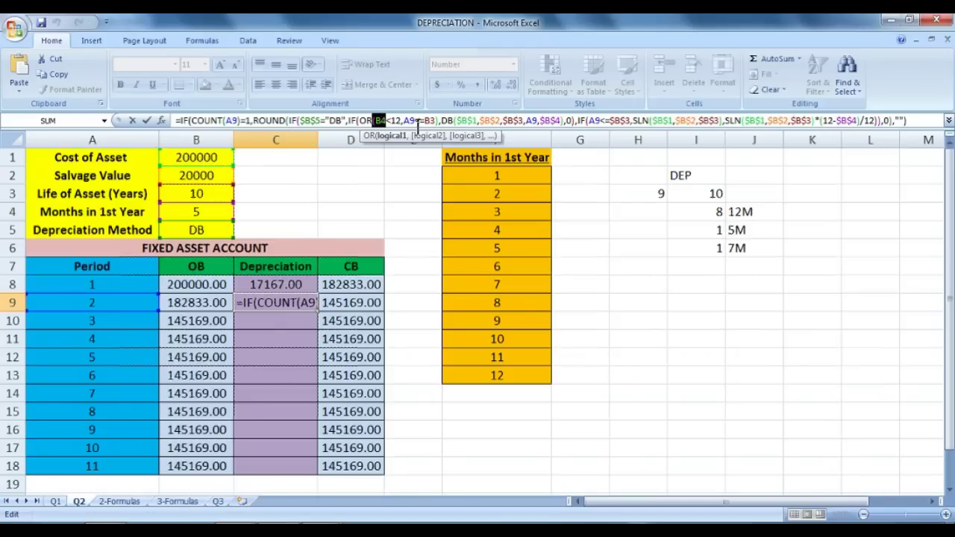
left_click(276, 302)
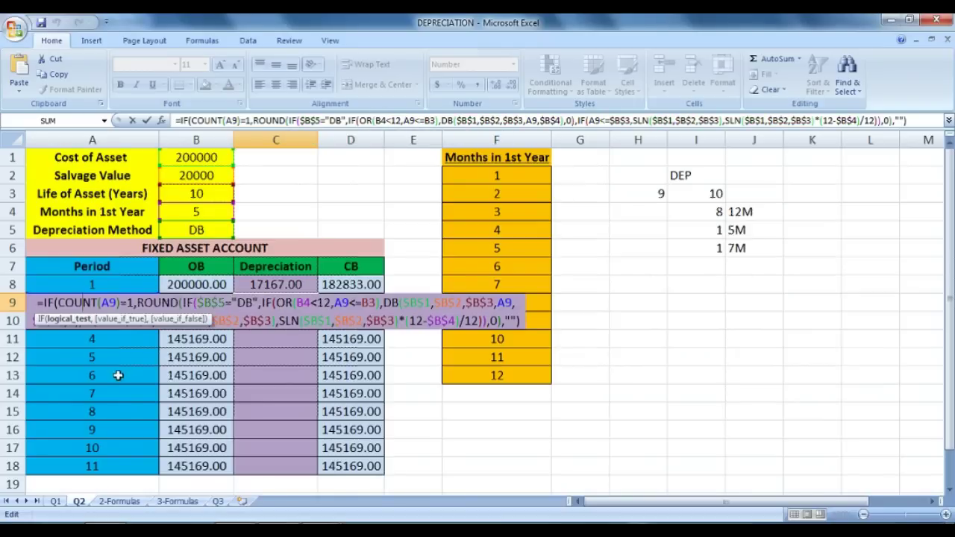
left_click(434, 126)
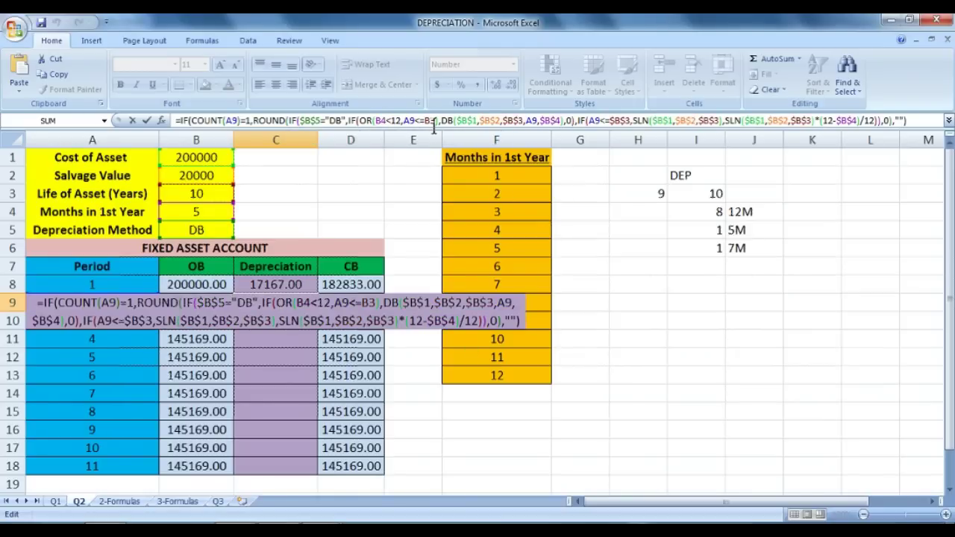
left_click(435, 122)
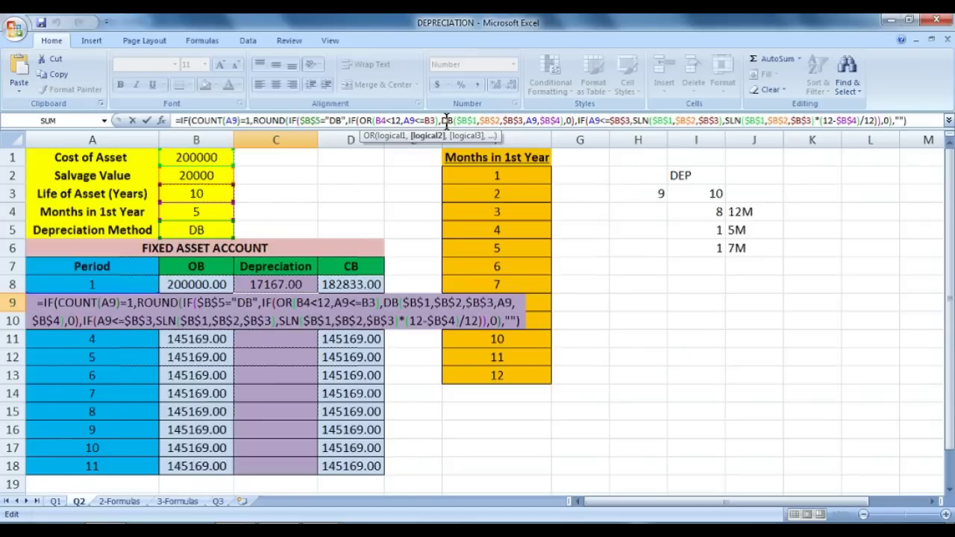
left_click(302, 305)
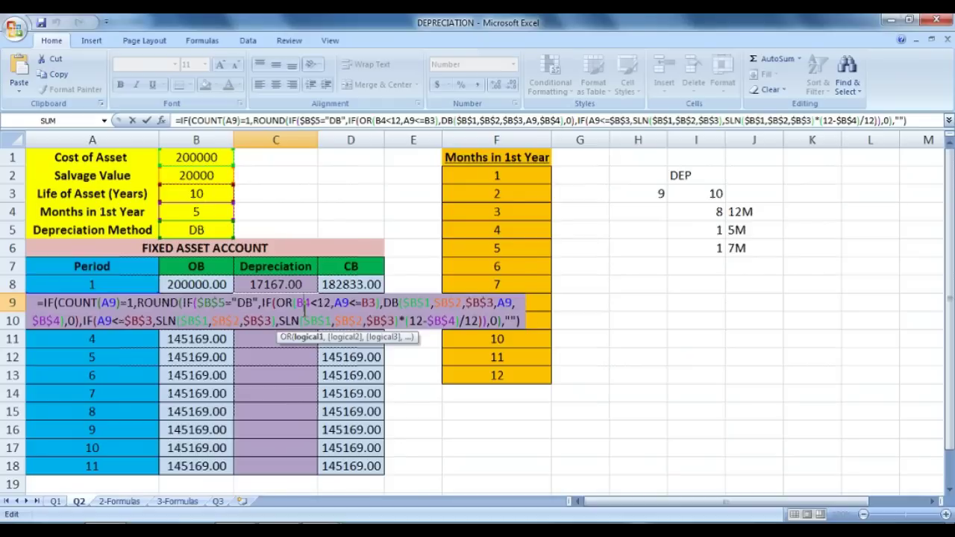
key("F4")
left_click(286, 338)
scroll(288, 336, "down", 1)
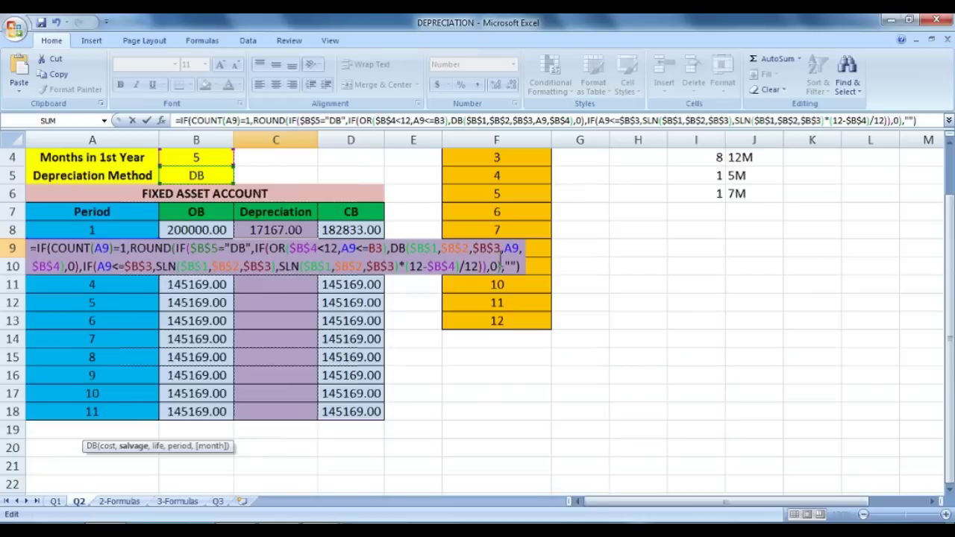
Make the B3 reference in the OR condition absolute as $B$3 and commit the C9 formula
left_click(374, 250)
key("F4")
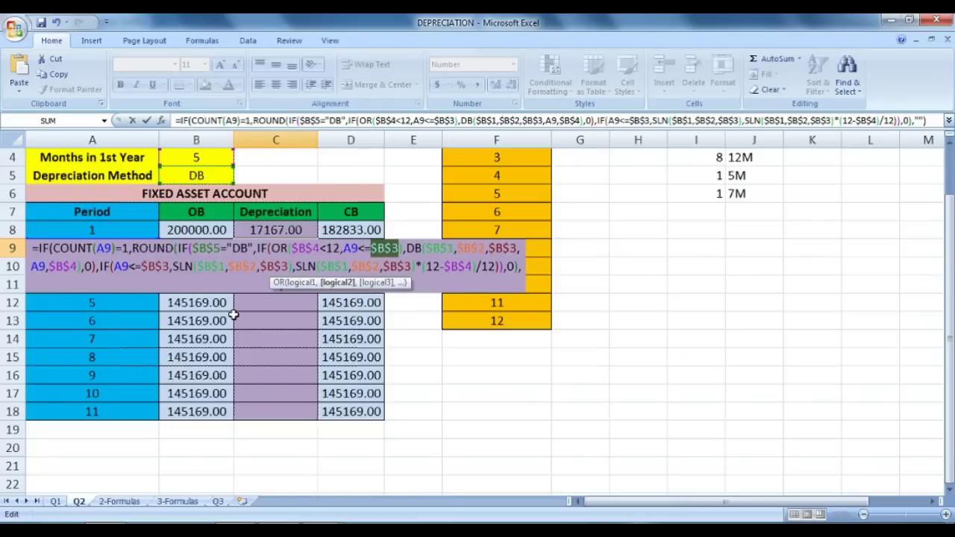
left_click(507, 120)
key("Return")
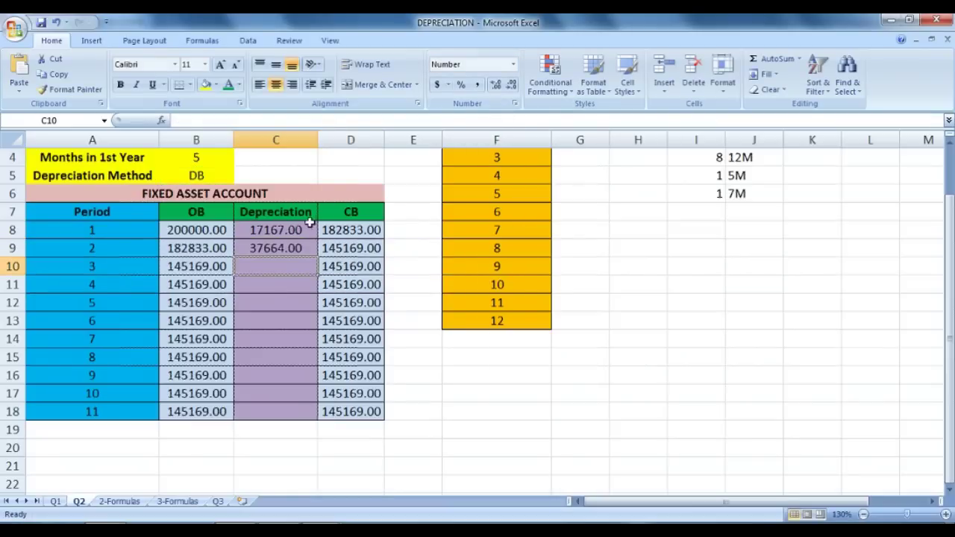
Copy the depreciation formula from C9 down through C18
left_click(285, 246)
left_click_drag(317, 256, 279, 416)
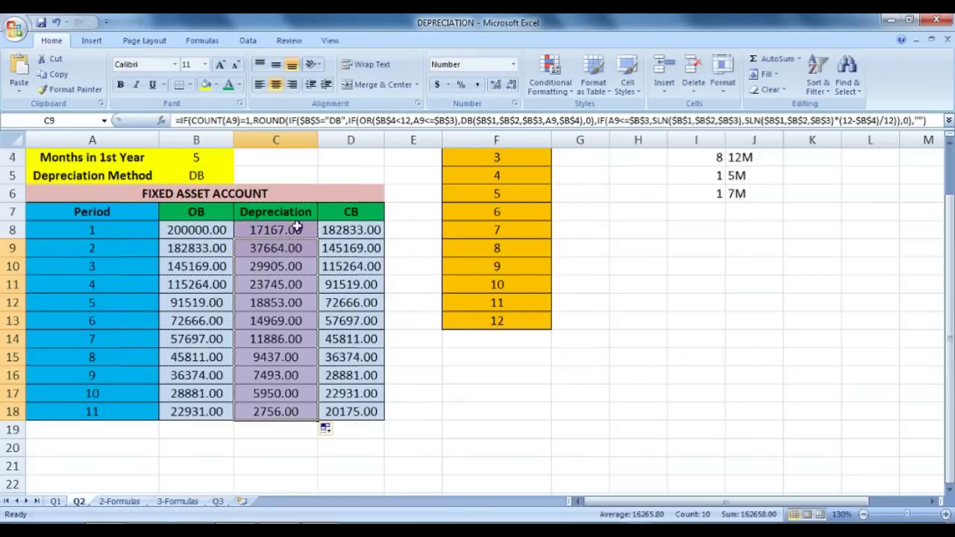
Test the DB schedule with Months in 1st Year in B4 at 10, and finally set it to 12
scroll(275, 252, "up", 1)
left_click(198, 213)
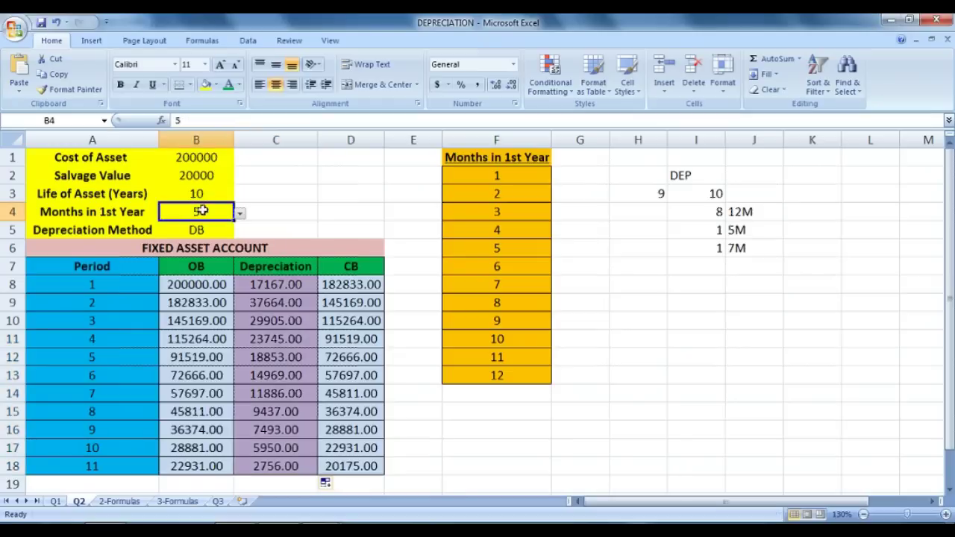
left_click(240, 213)
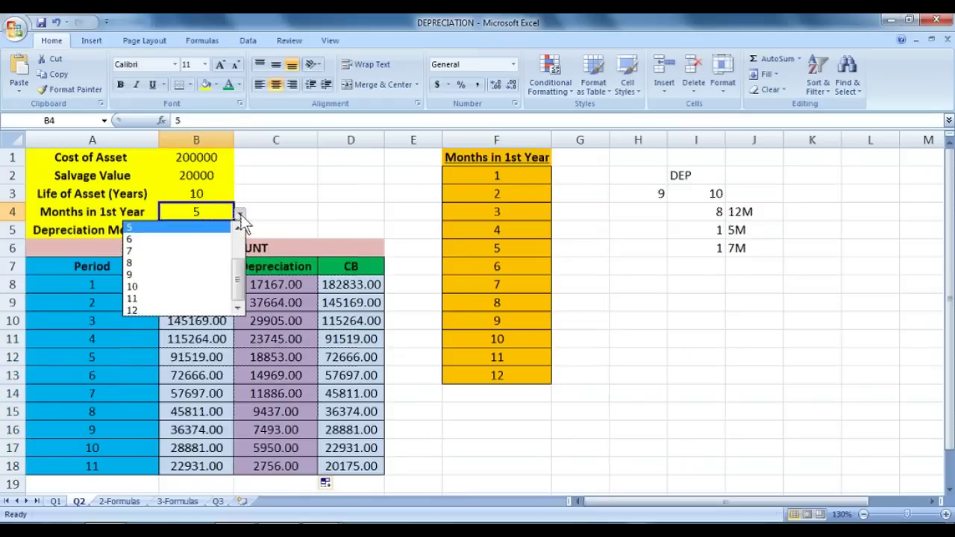
left_click(205, 287)
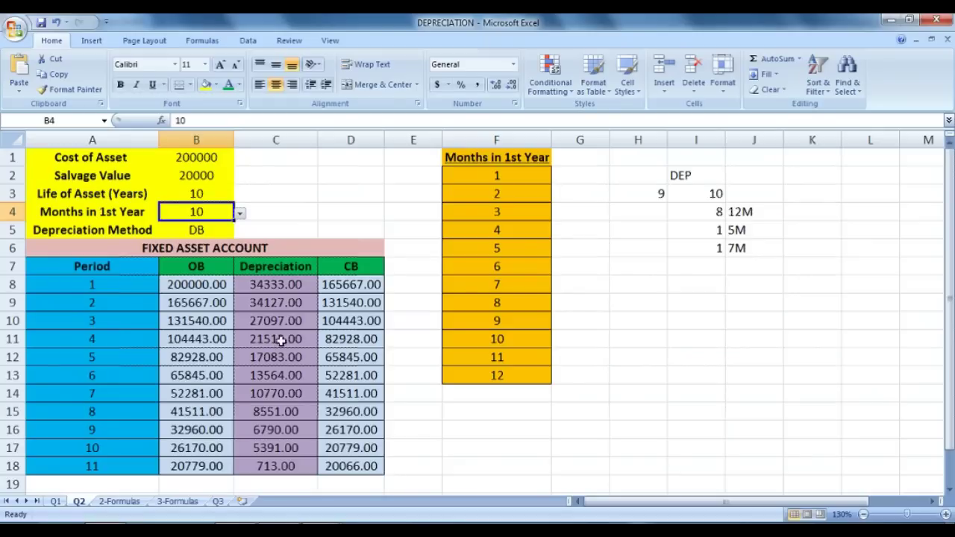
left_click(240, 214)
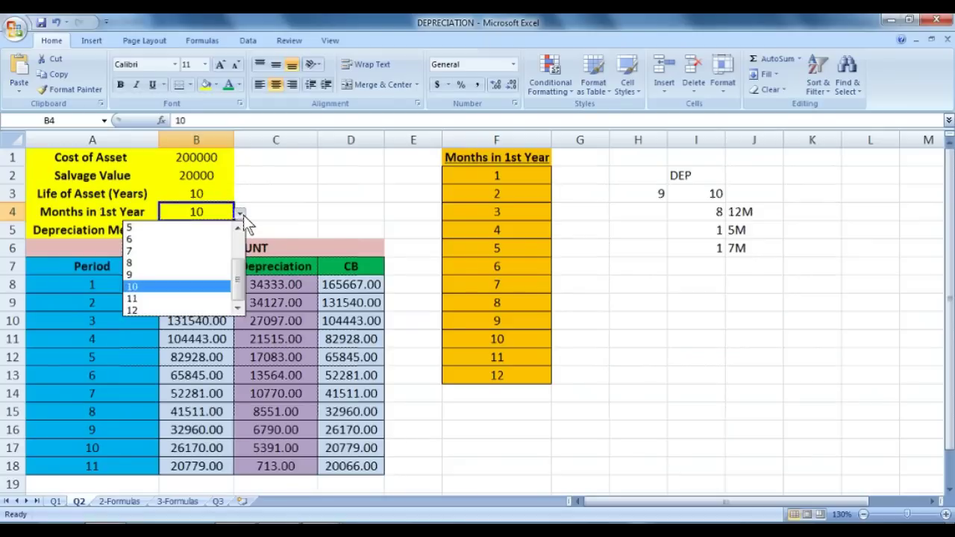
left_click(193, 303)
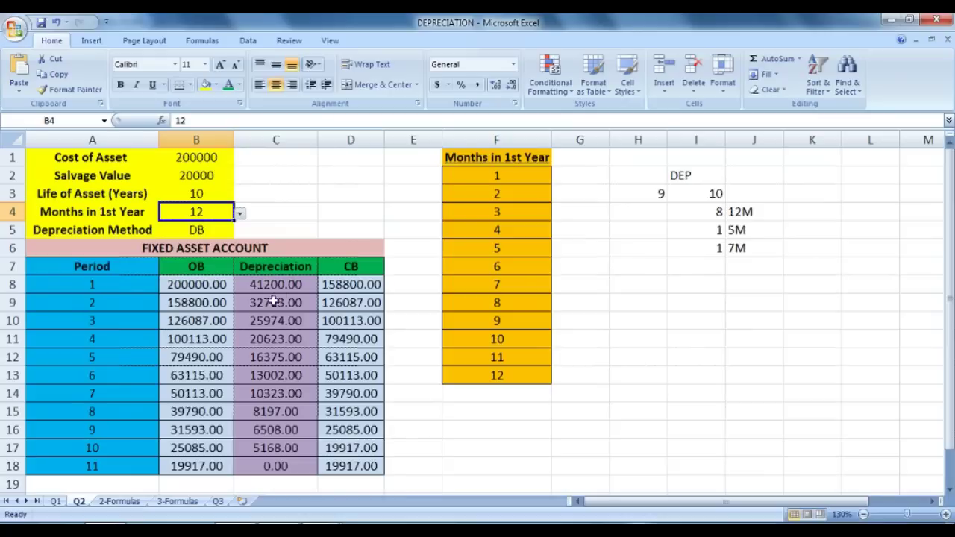
Review the depreciation schedule on Q2 and the First Year and Other Years depreciation formulas on the 2-Formulas sheet
left_click_drag(288, 282, 317, 464)
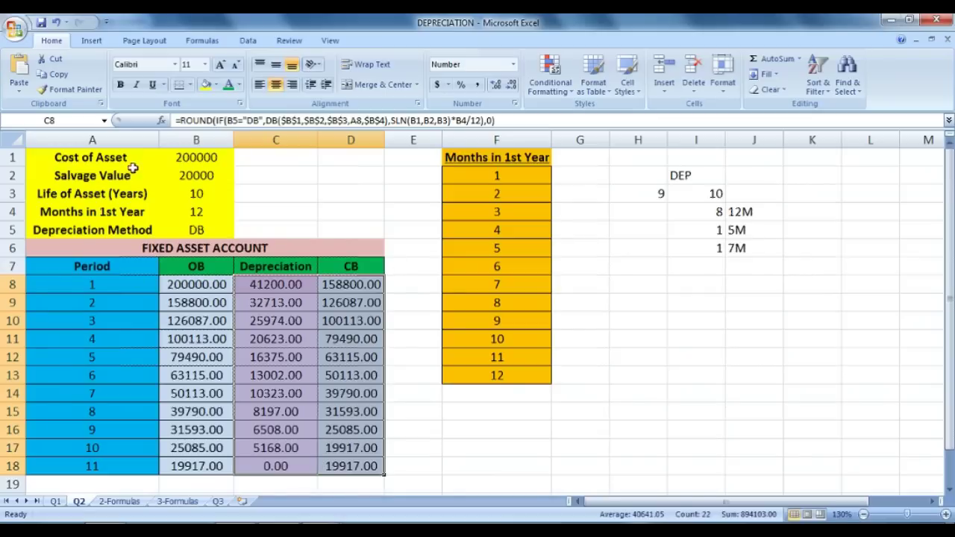
left_click_drag(110, 162, 735, 463)
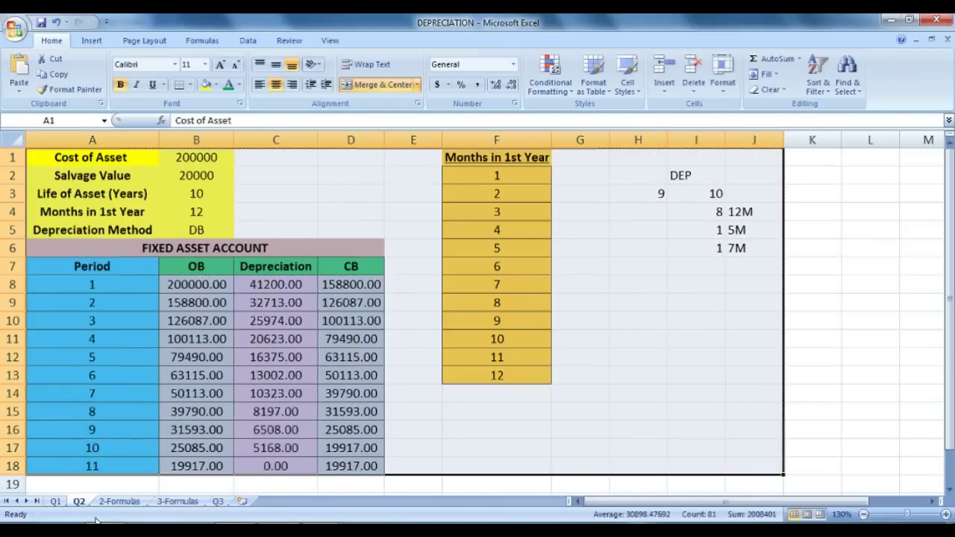
left_click(119, 501)
left_click(52, 286)
left_click_drag(51, 286, 814, 425)
left_click_drag(186, 335, 858, 436)
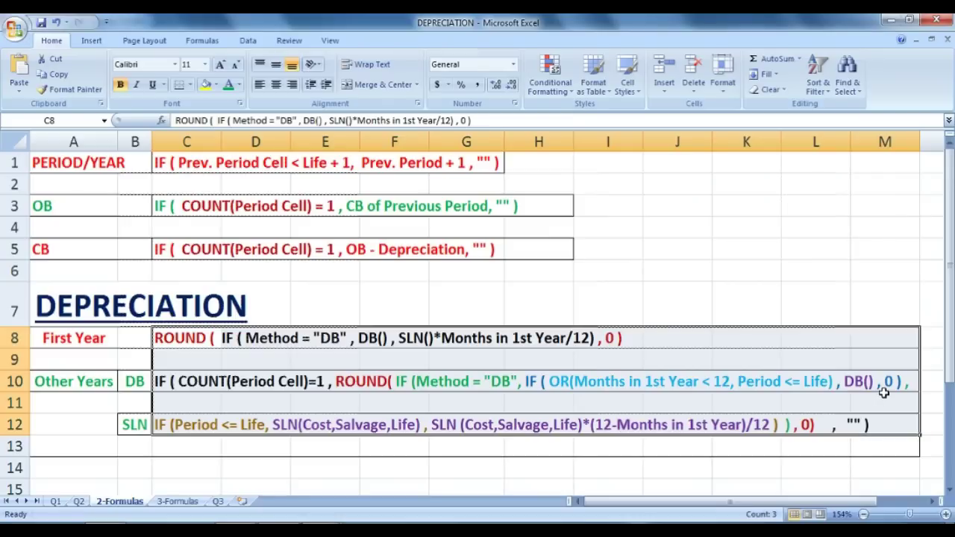